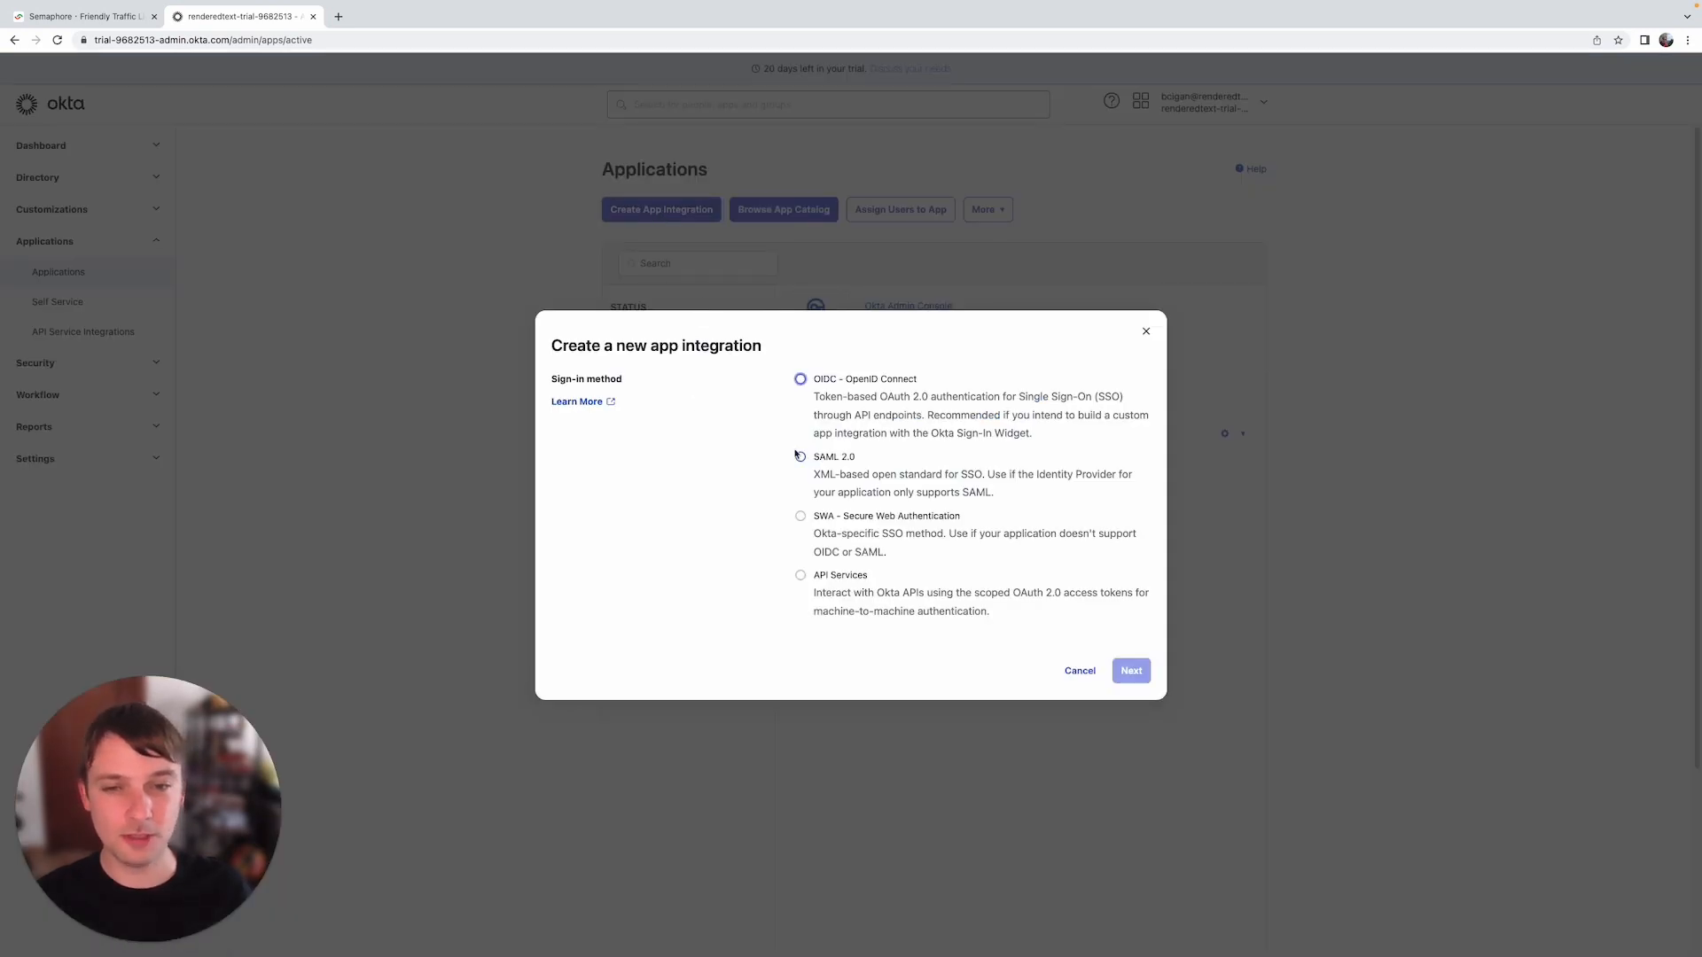
- Start a SAML 2.0 app integration, name it Semaphore, and continue to its SAML configuration
left_click(833, 459)
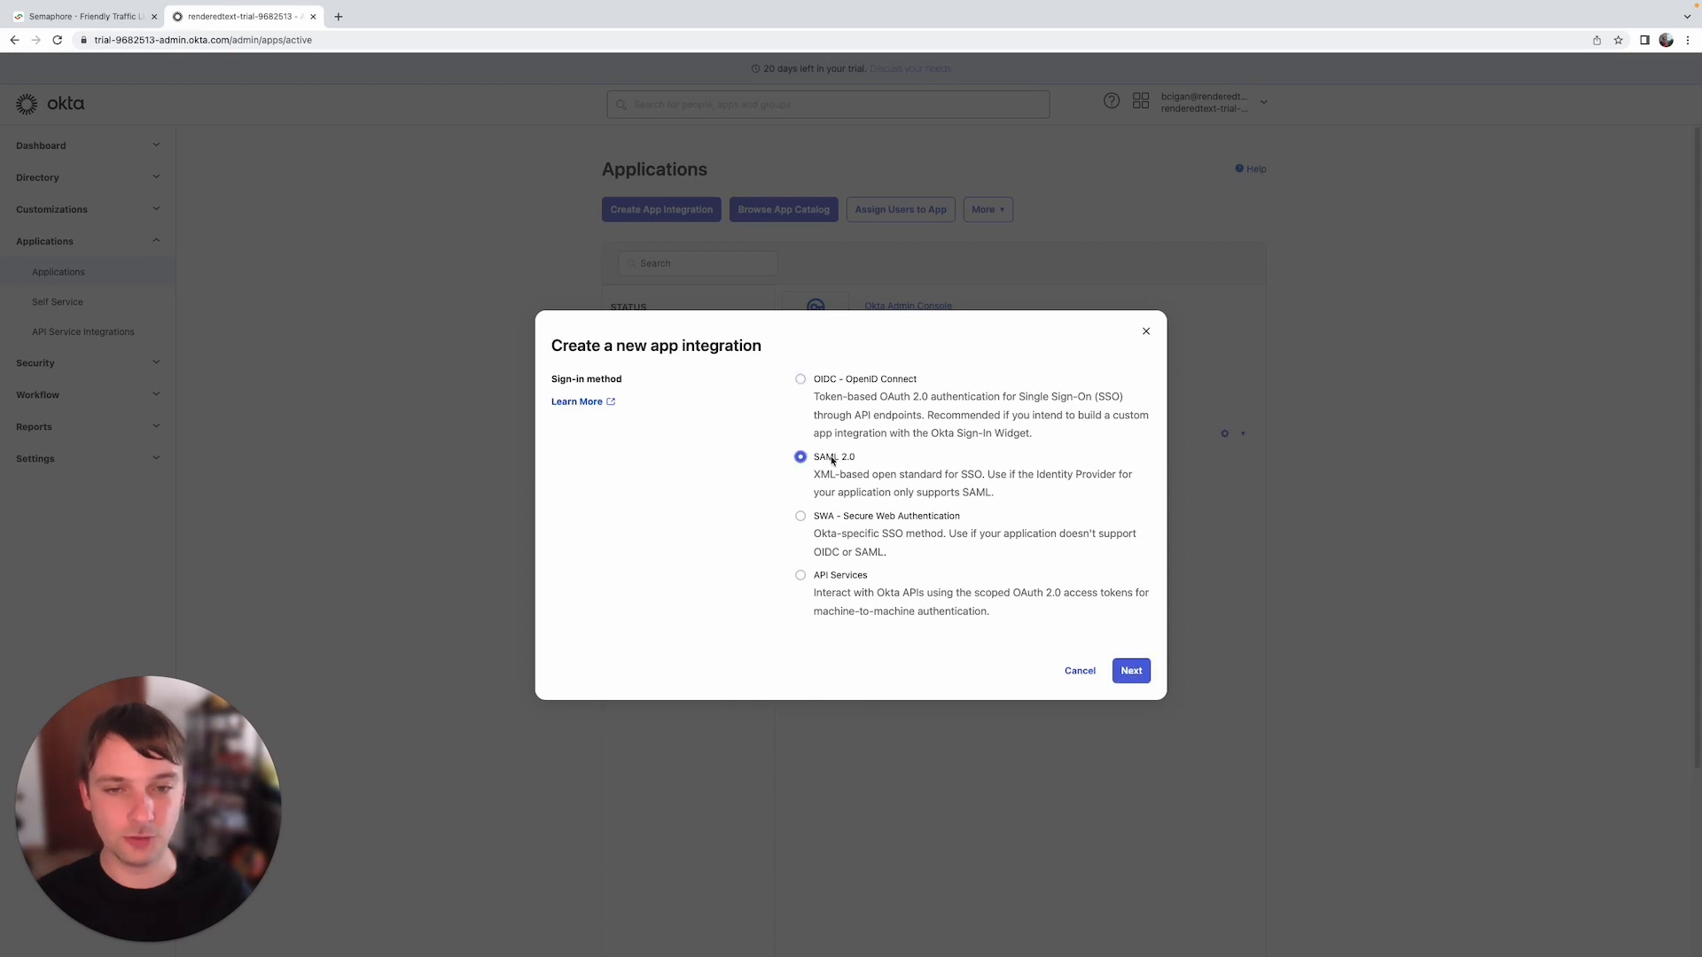
left_click(1131, 671)
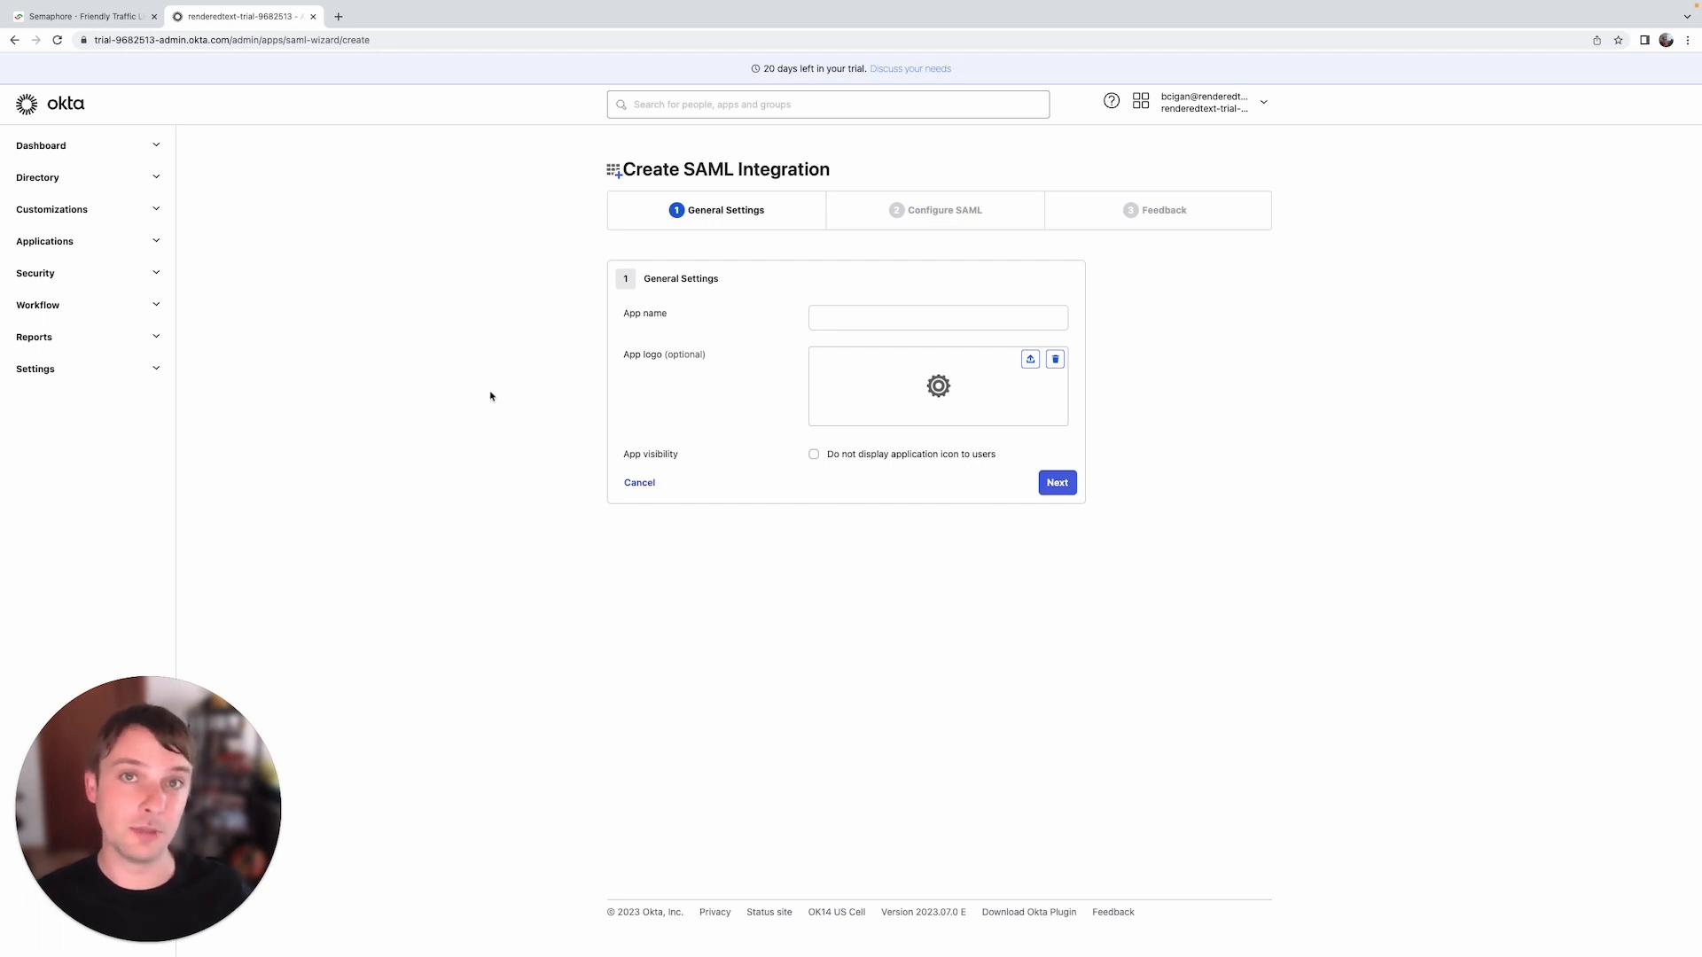
left_click(840, 317)
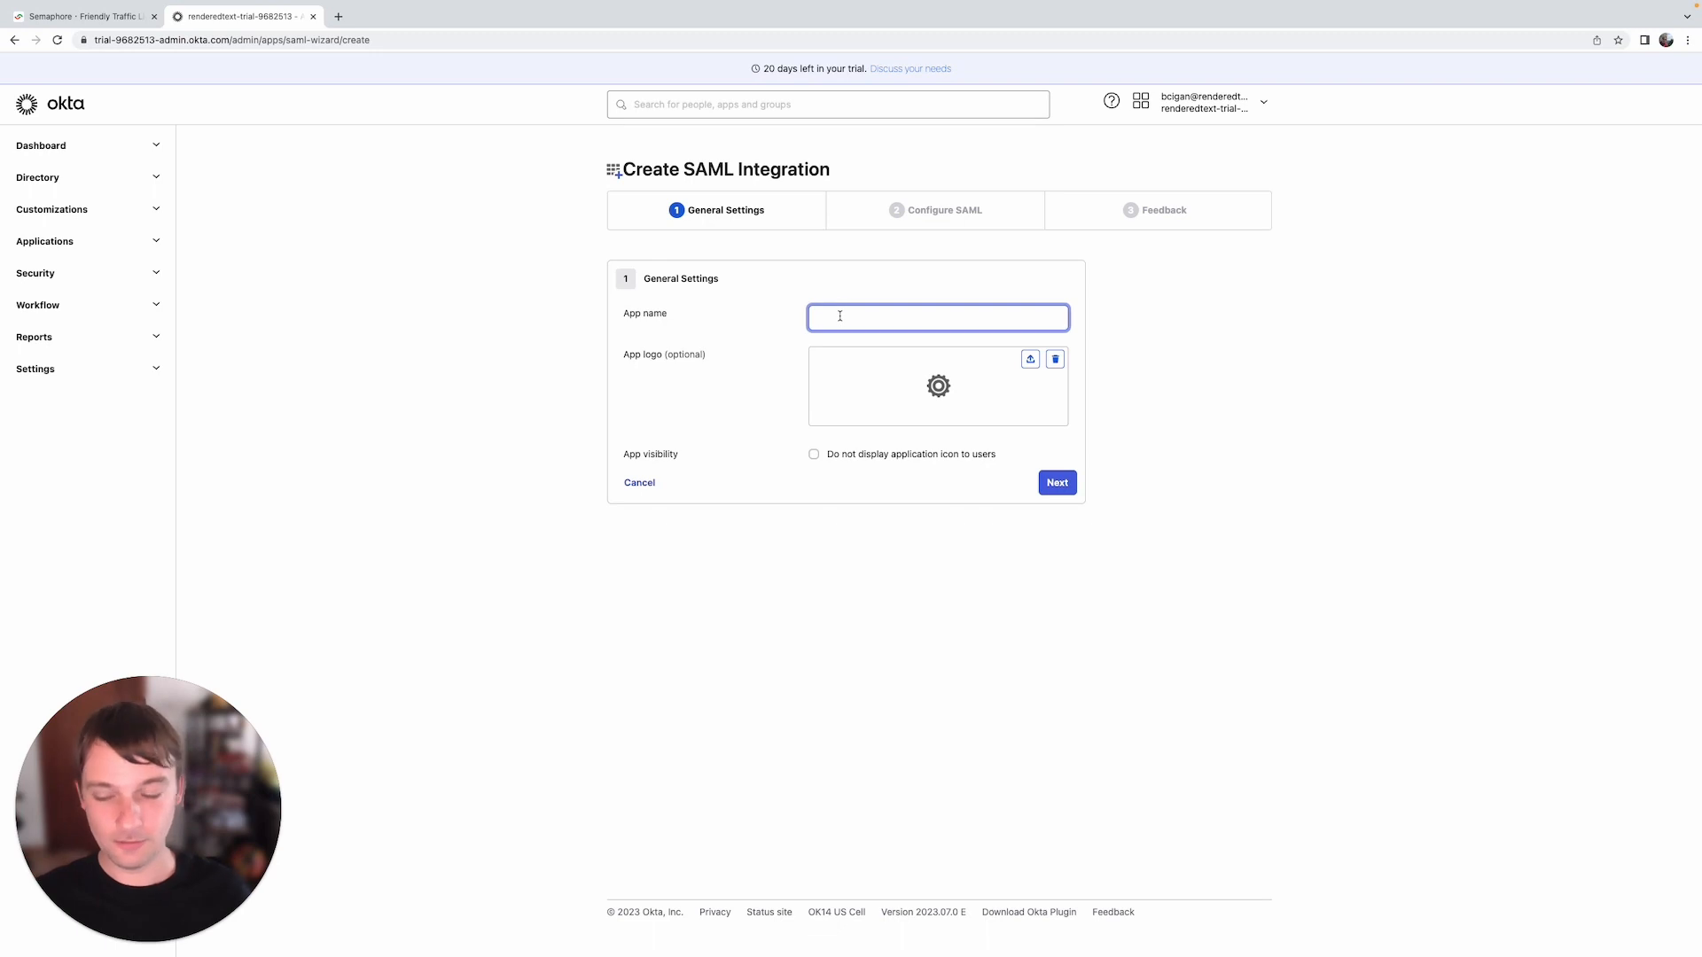
type("Semaphore")
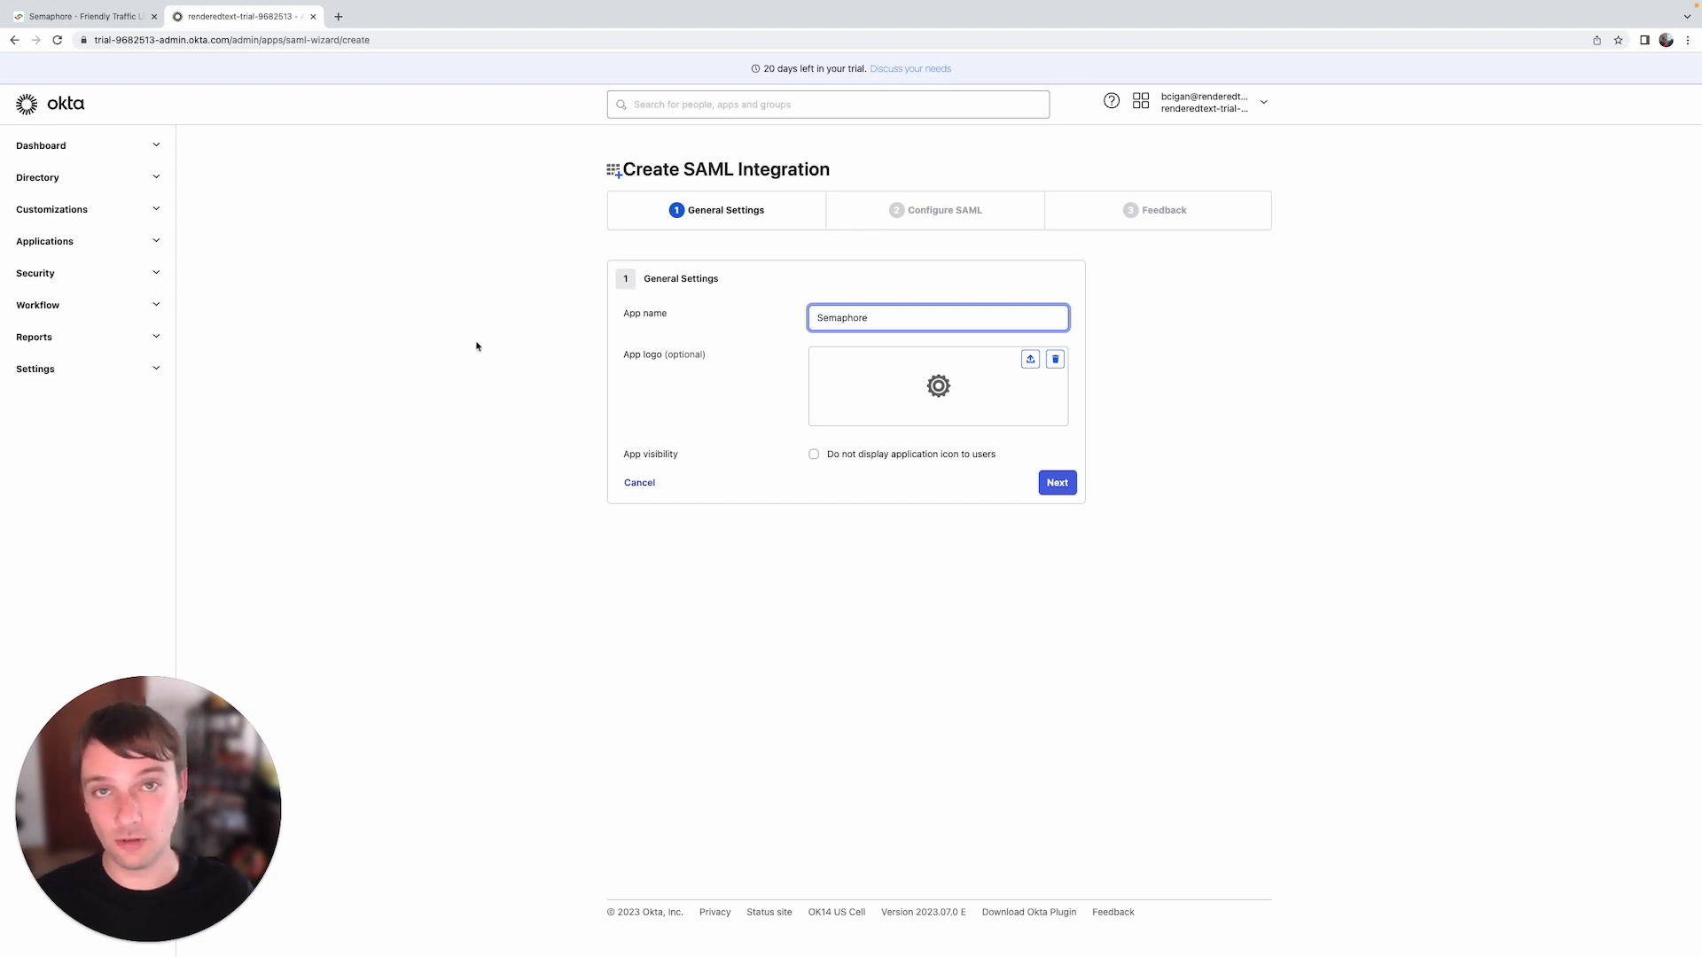
left_click(1057, 484)
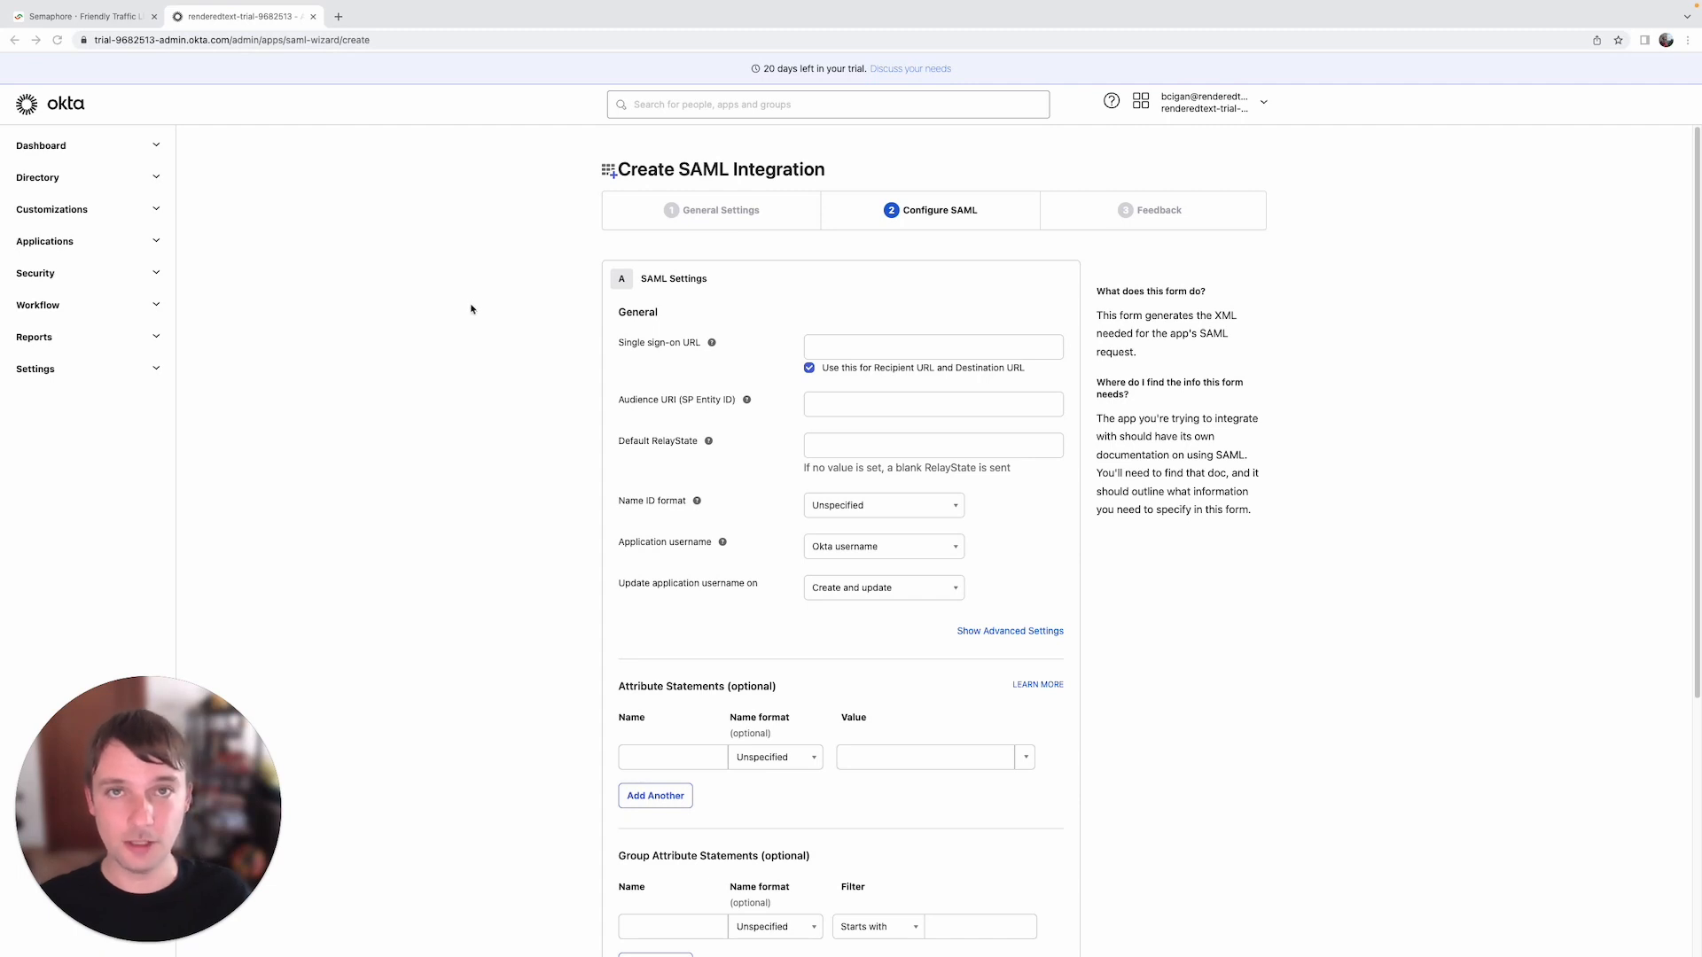
left_click(100, 20)
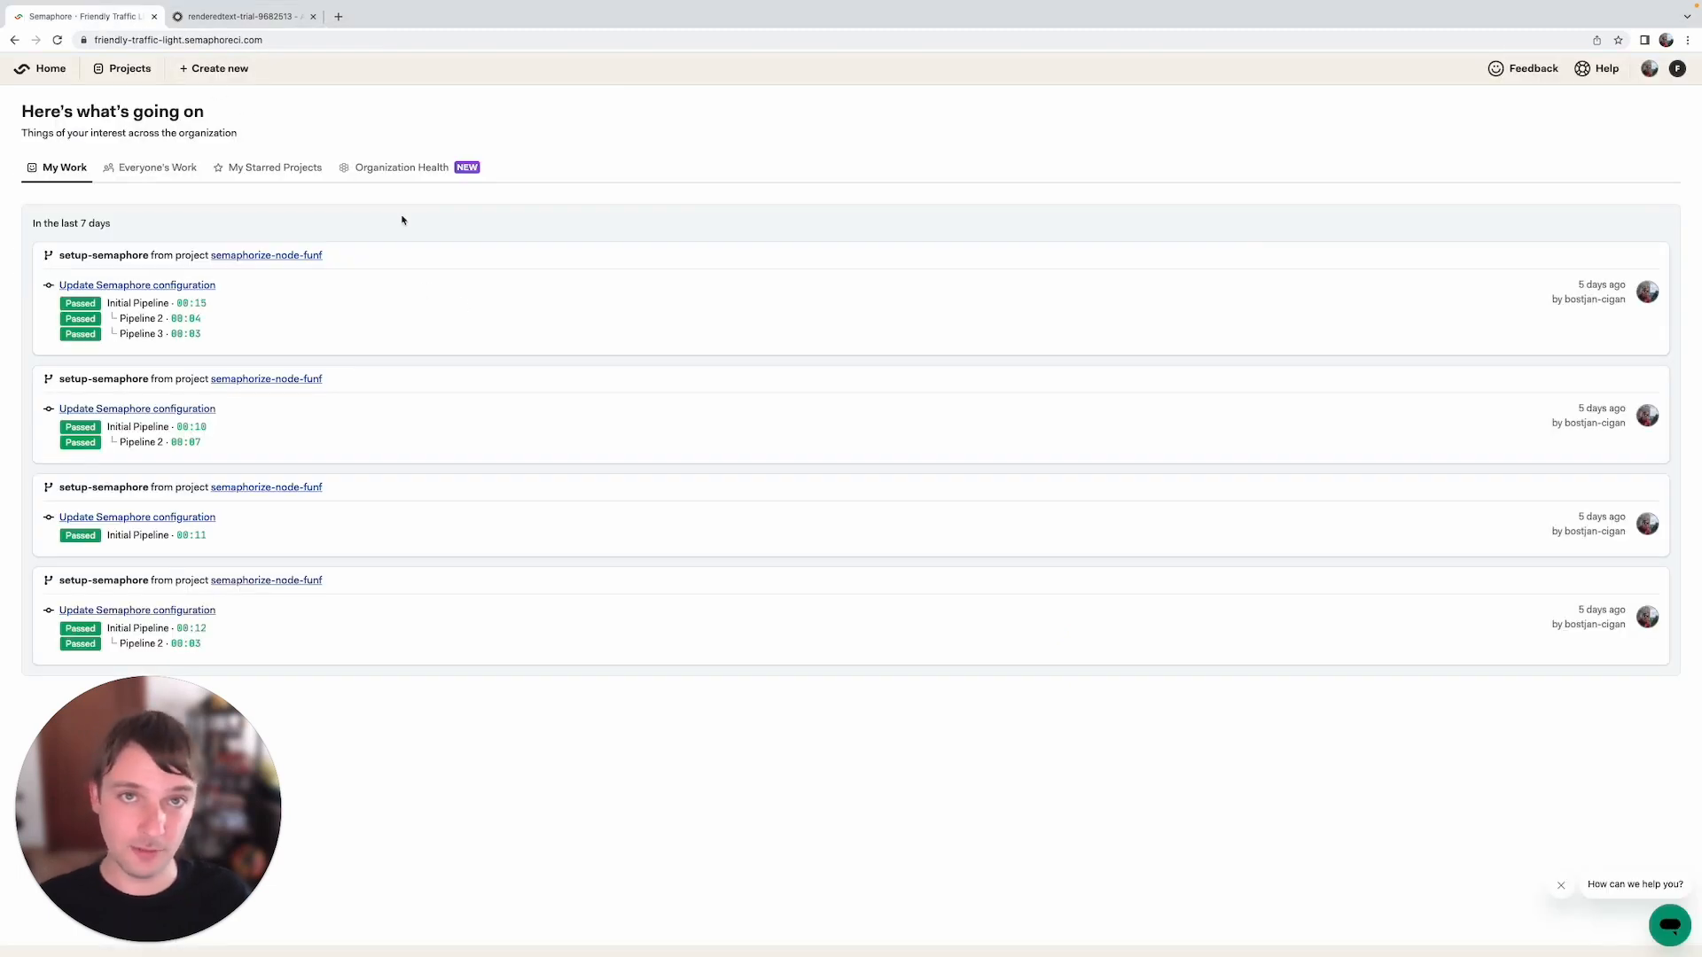
left_click(299, 40)
left_click(299, 40)
left_click_drag(299, 40, 56, 35)
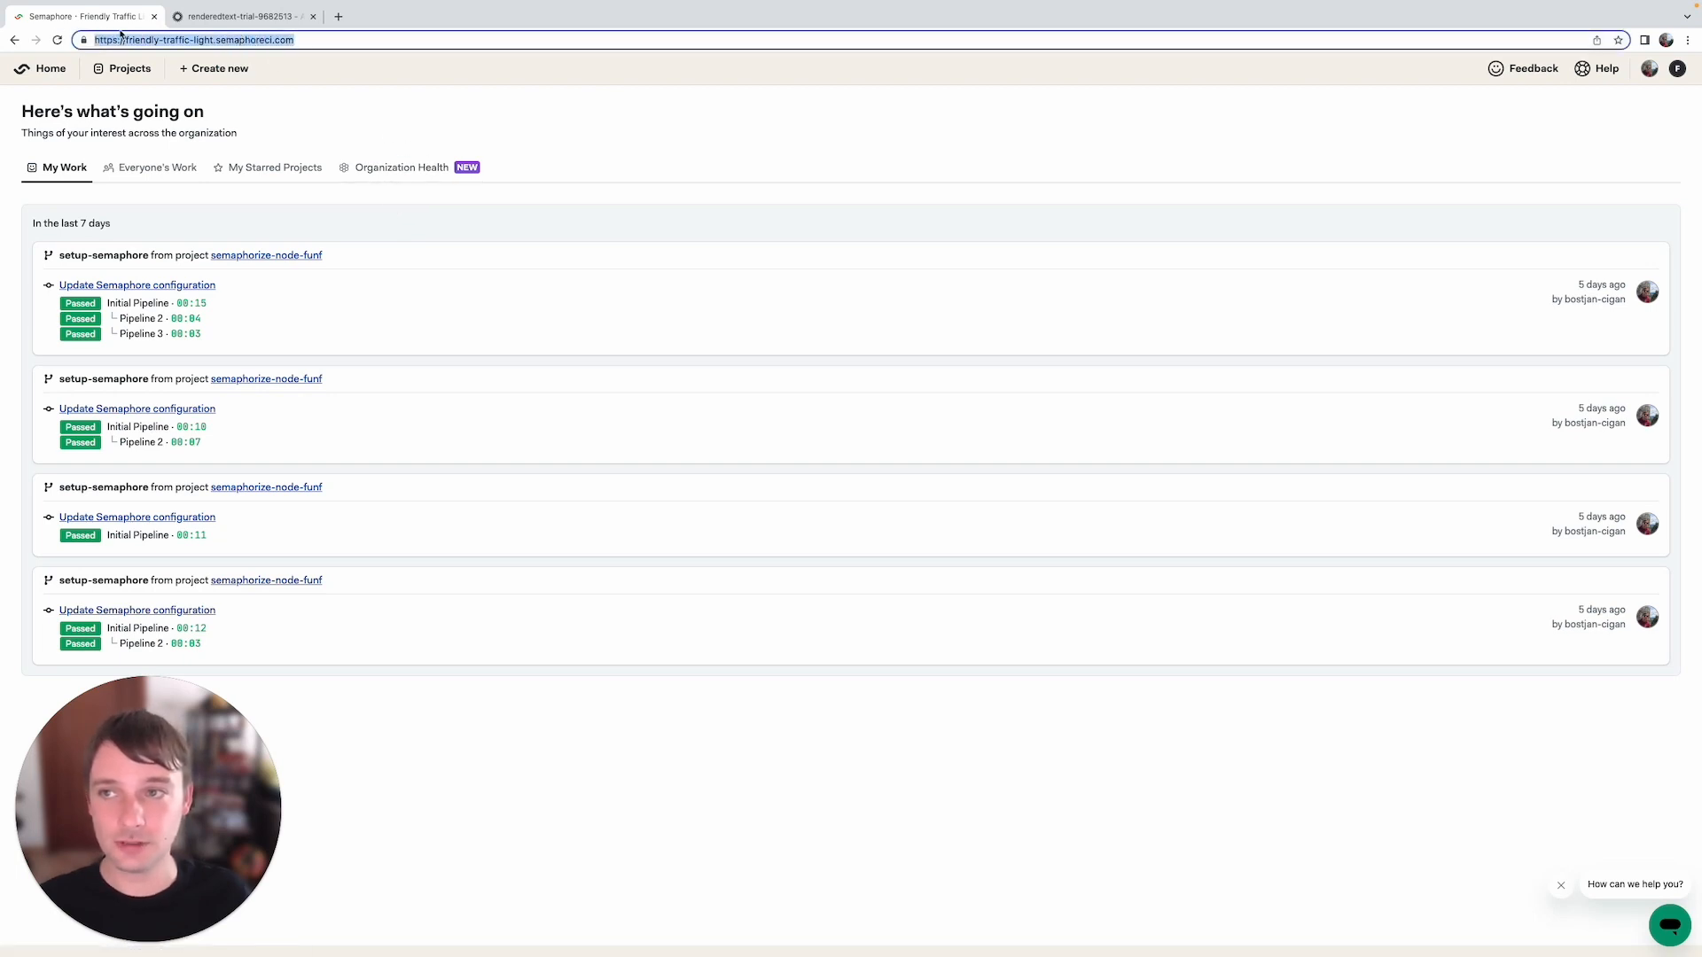
right_click(256, 46)
left_click(284, 129)
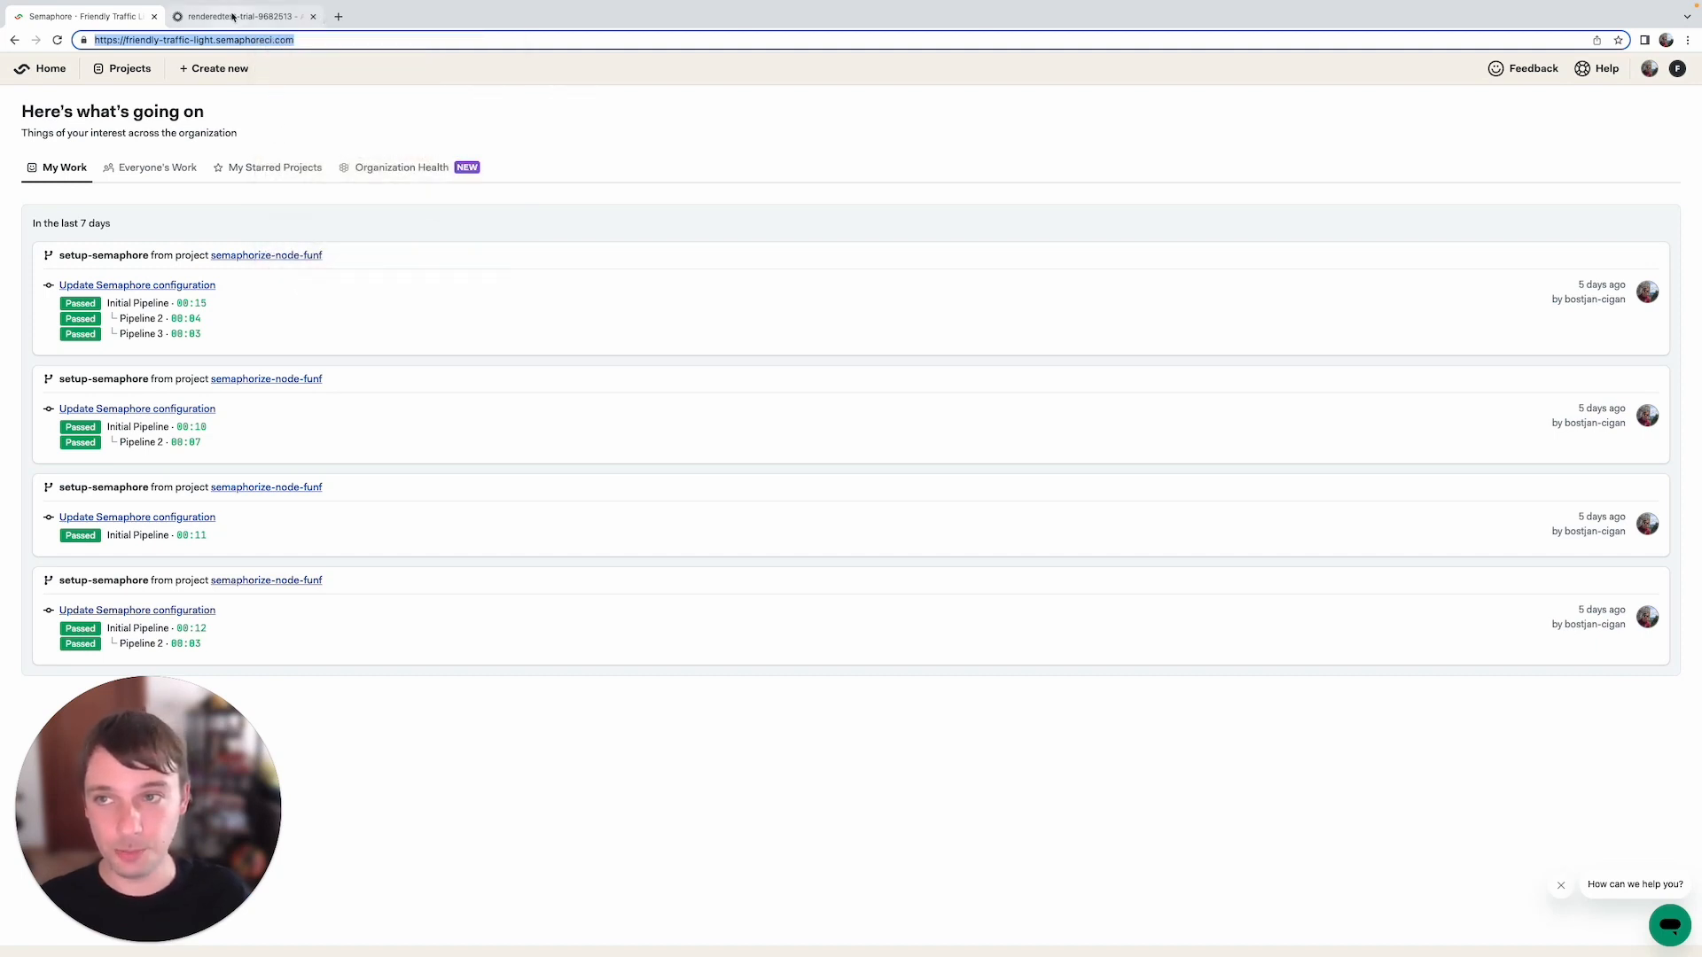
left_click(236, 18)
left_click(832, 348)
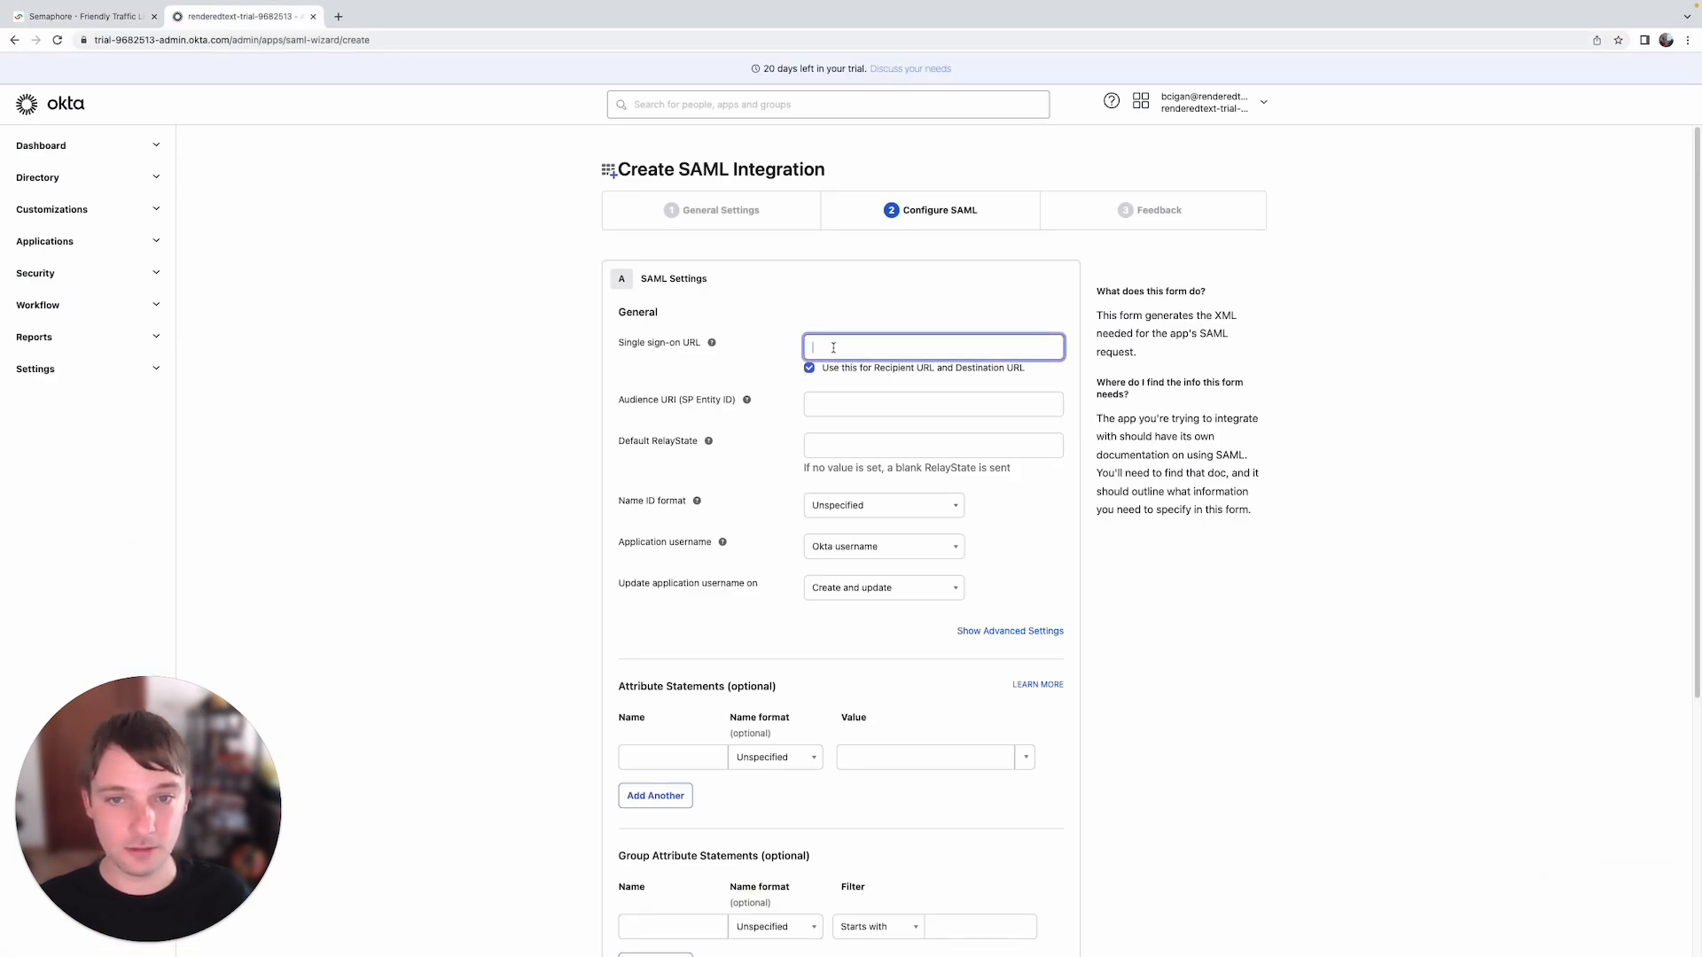
right_click(831, 348)
left_click(864, 442)
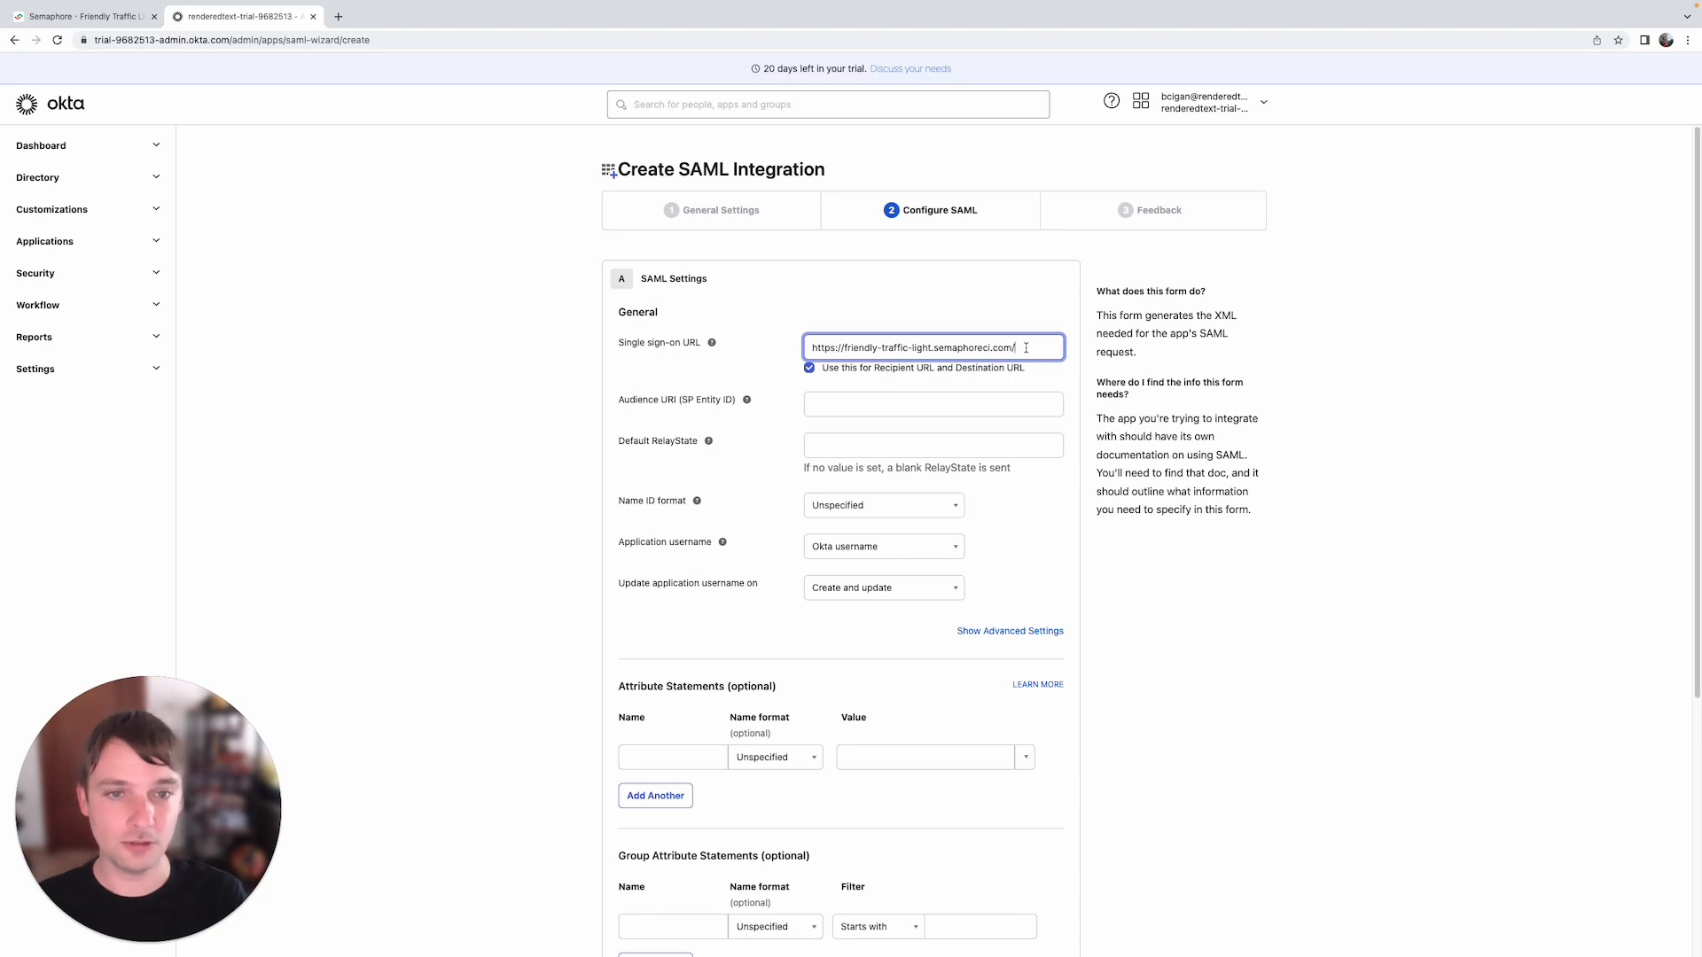
type("okta/auth")
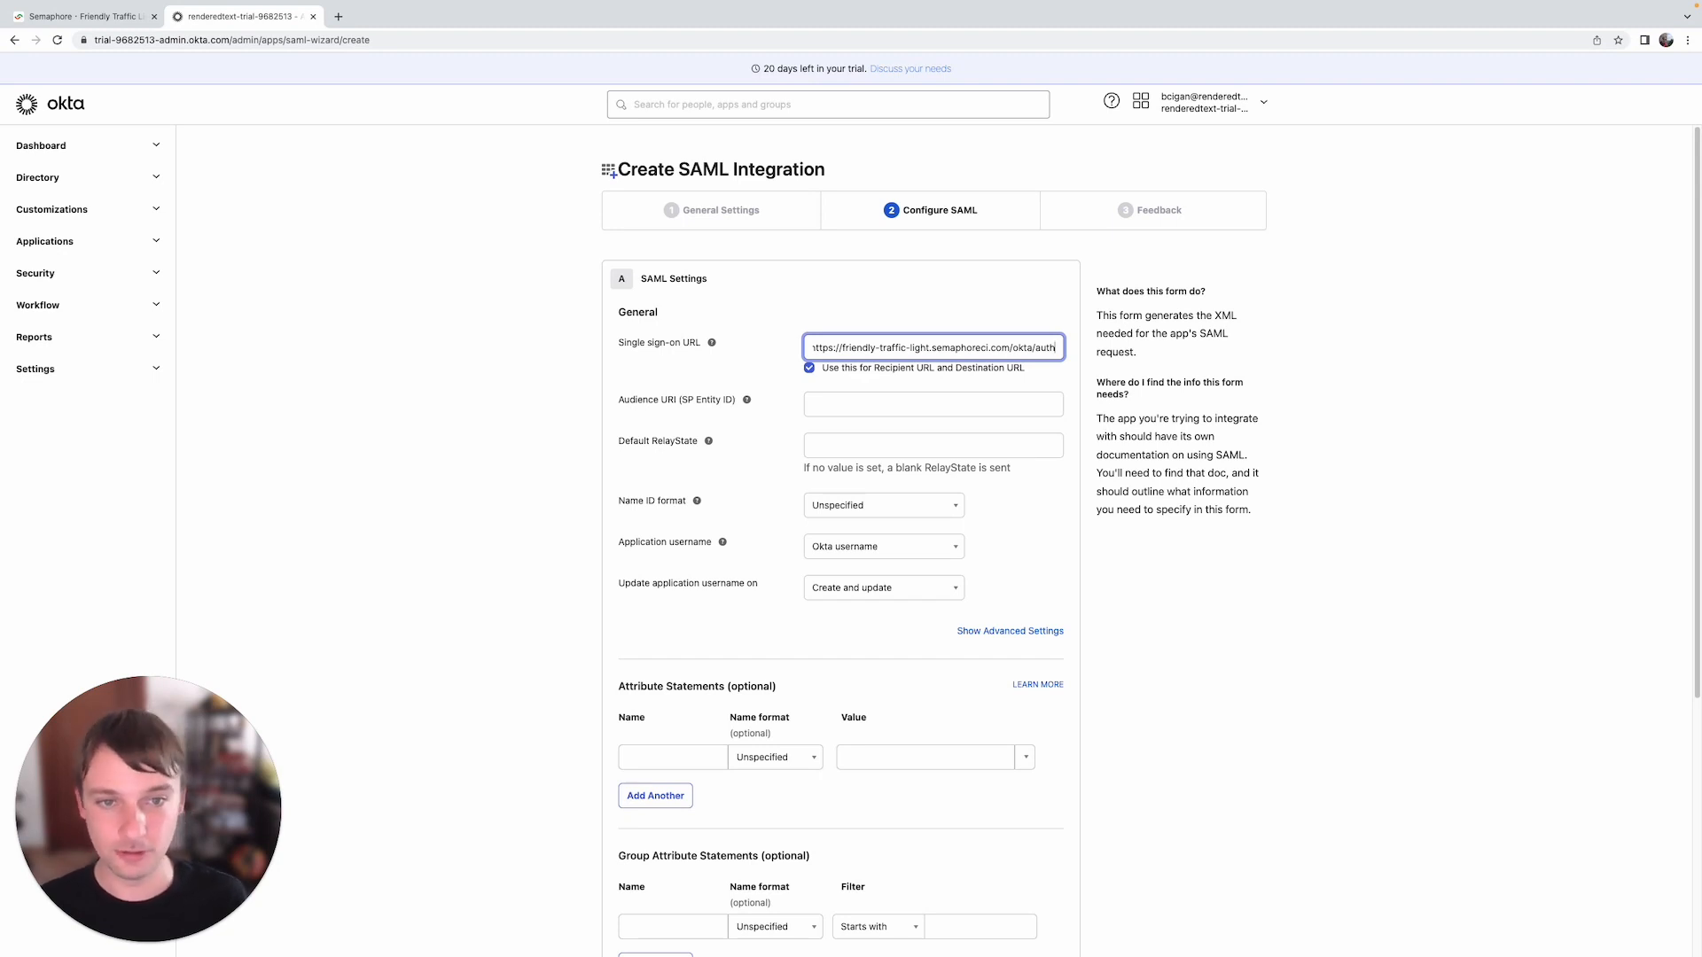
key("Tab")
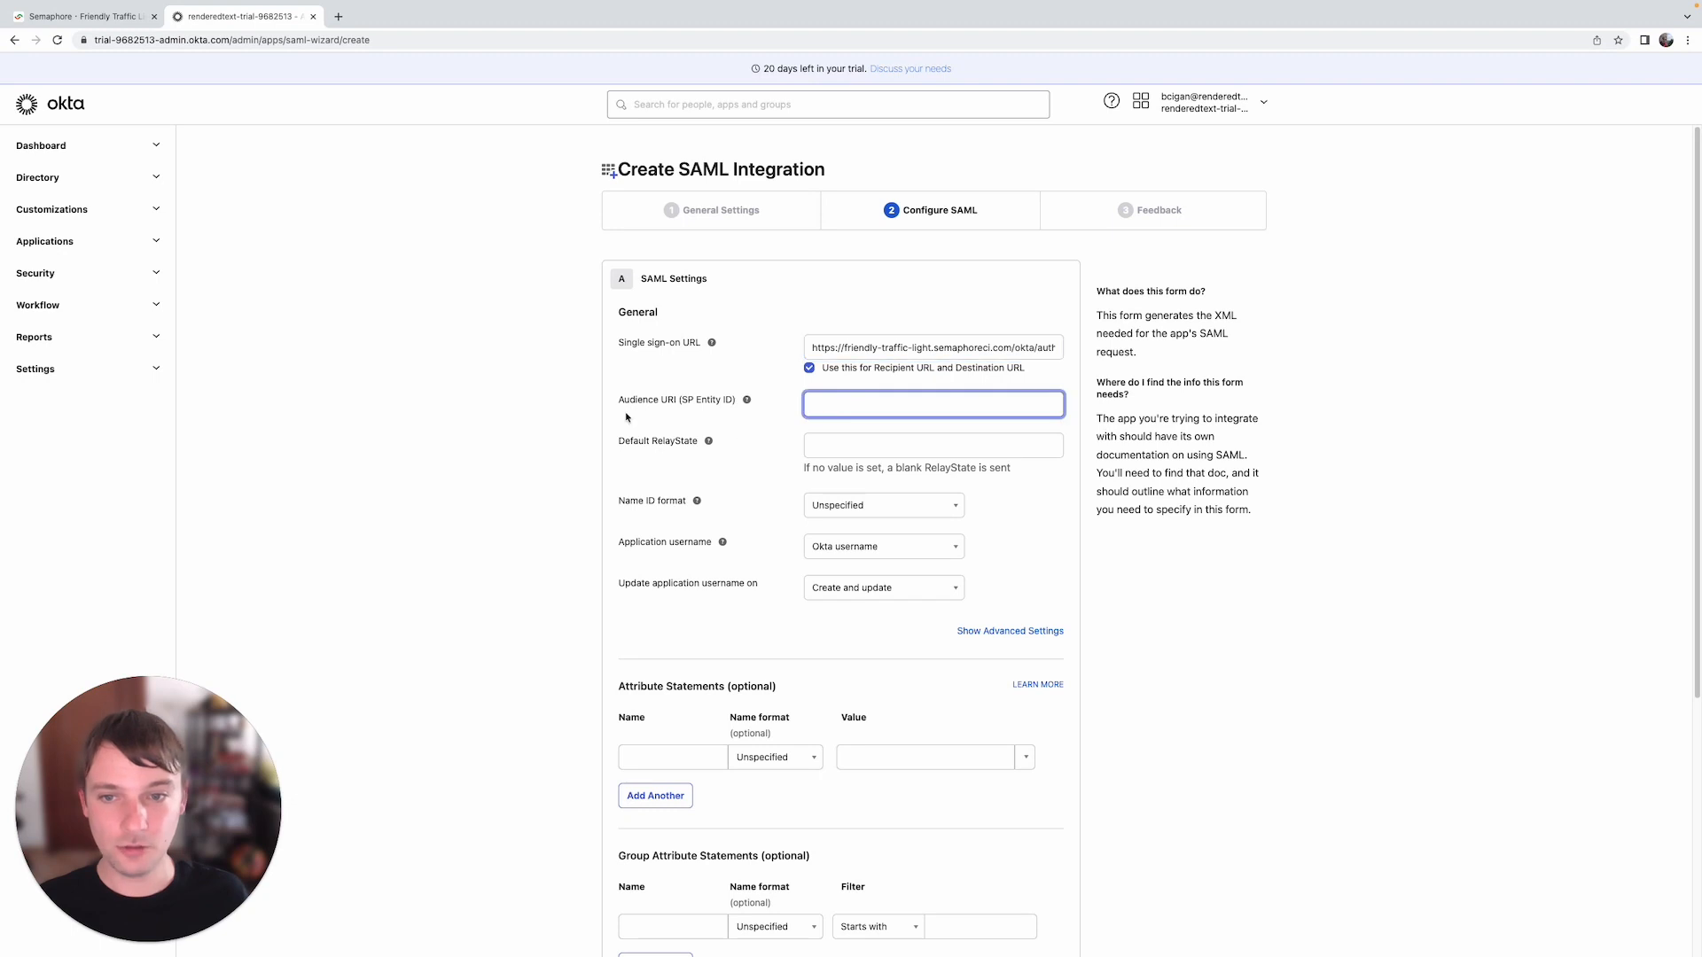
key("super+v")
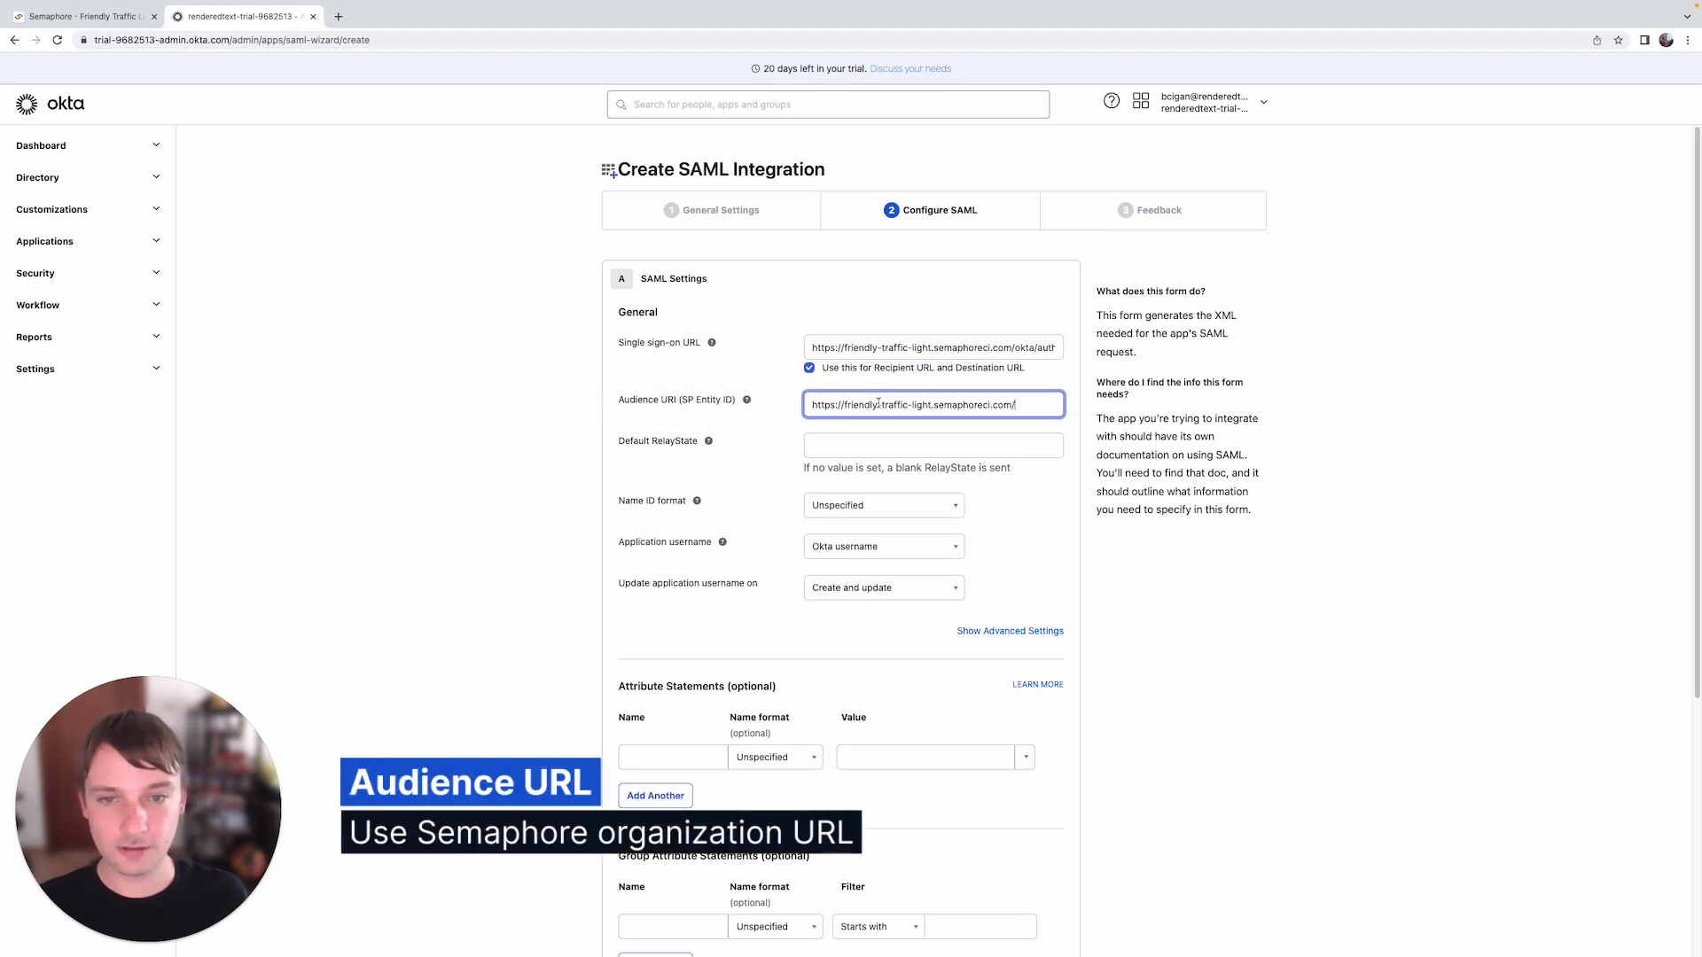
left_click_drag(1045, 412, 798, 401)
left_click(1032, 404)
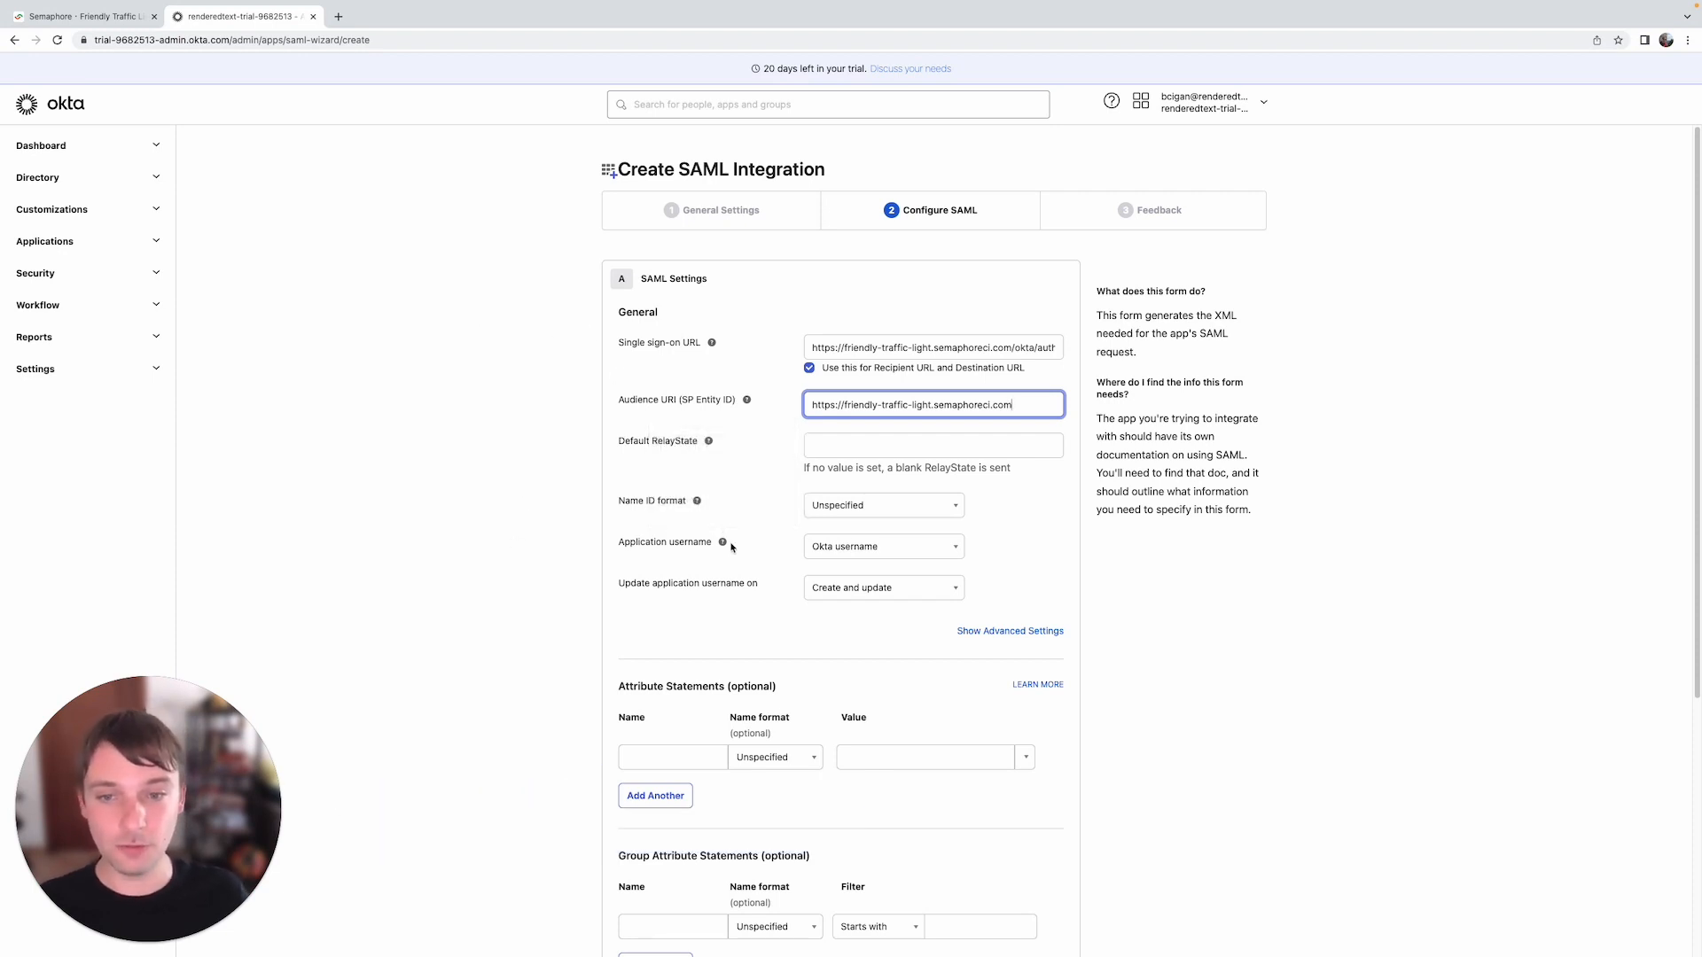
- Set the application username of the SAML integration to Email
left_click(843, 550)
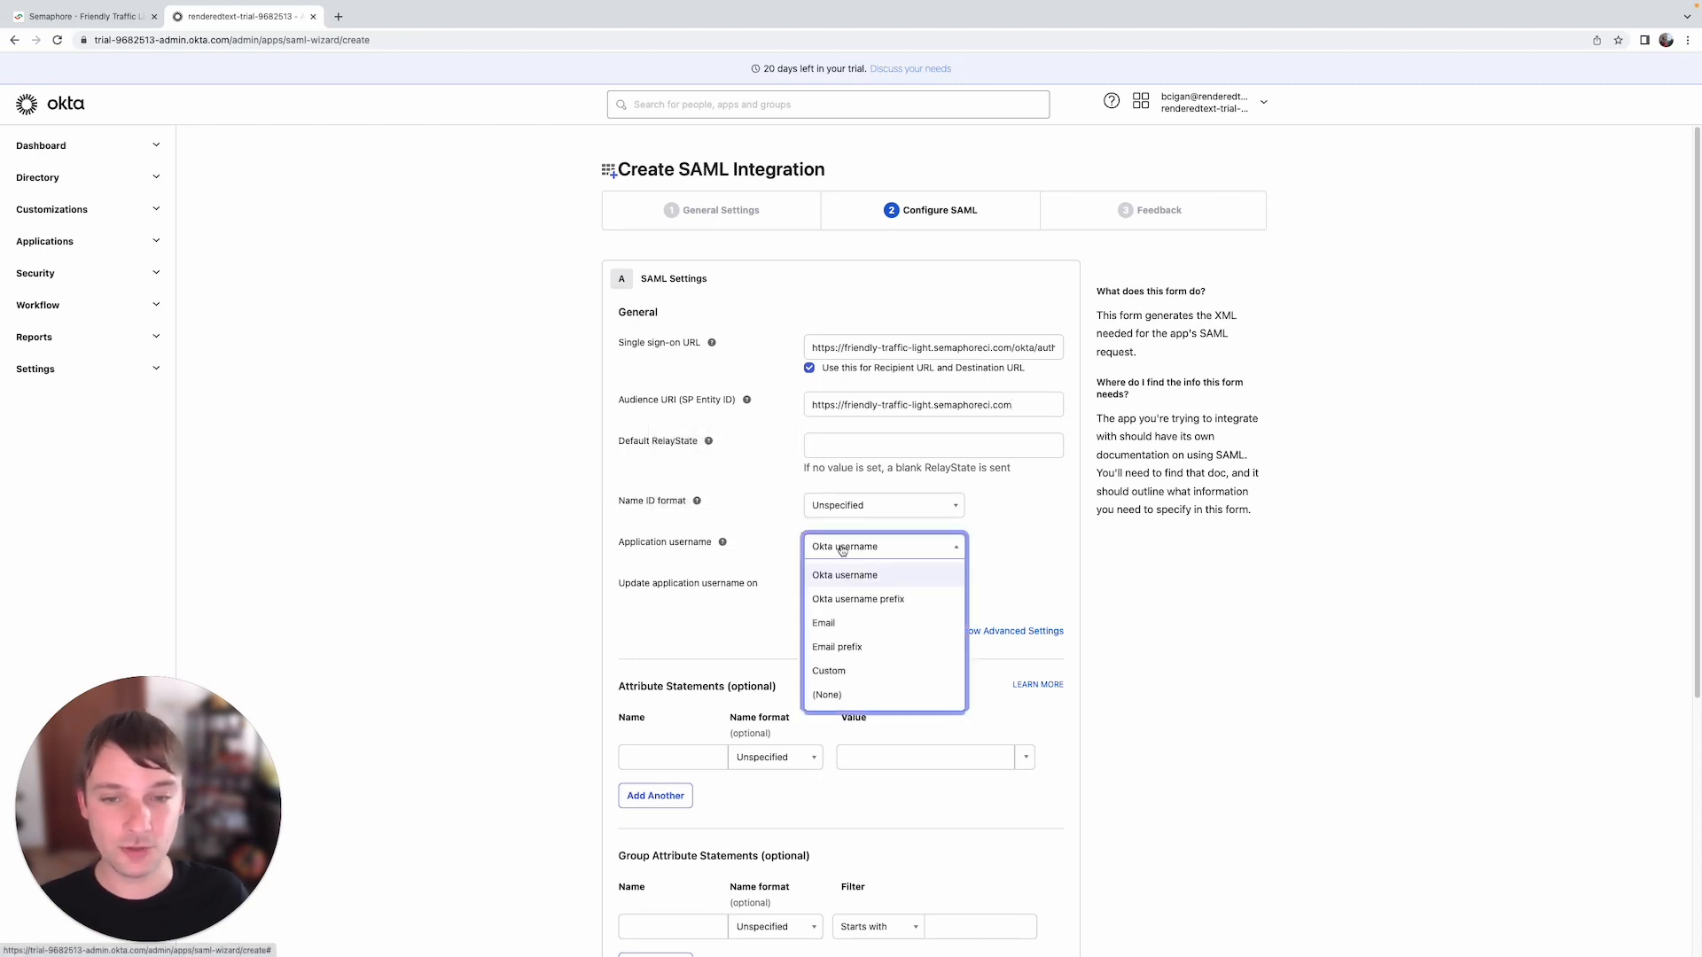
left_click(831, 625)
scroll(999, 565, "down", 4)
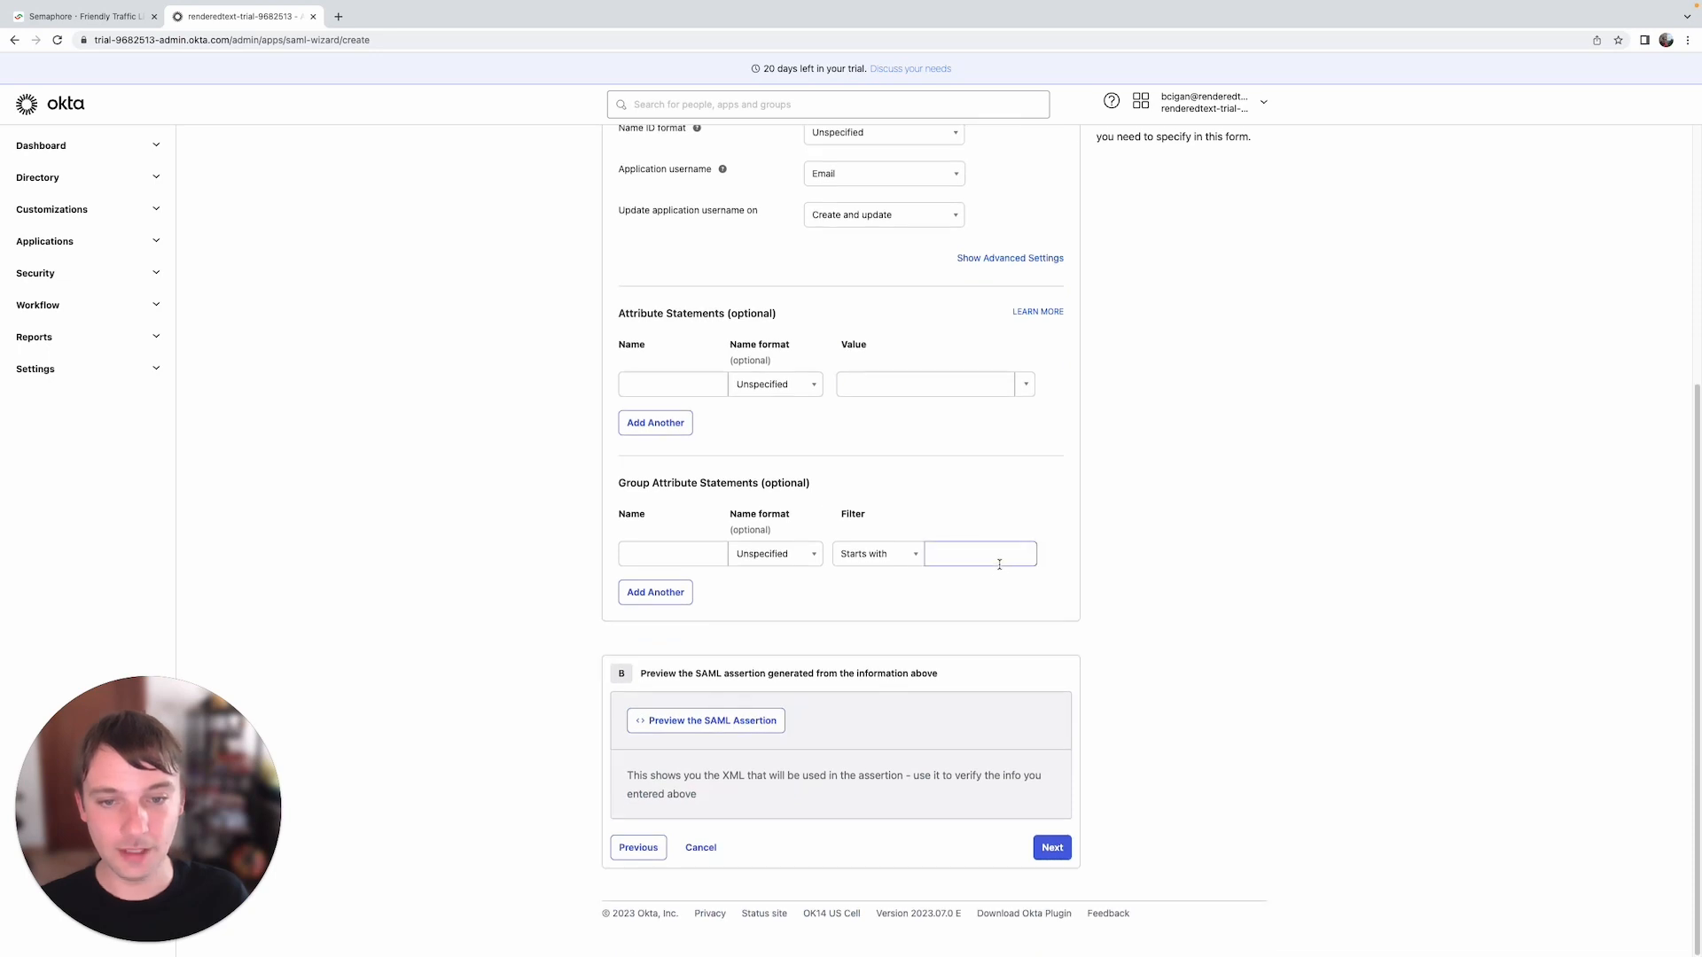
- Proceed to the feedback stage, answer as an Okta customer adding an internal app, and finish the integration
left_click(1052, 848)
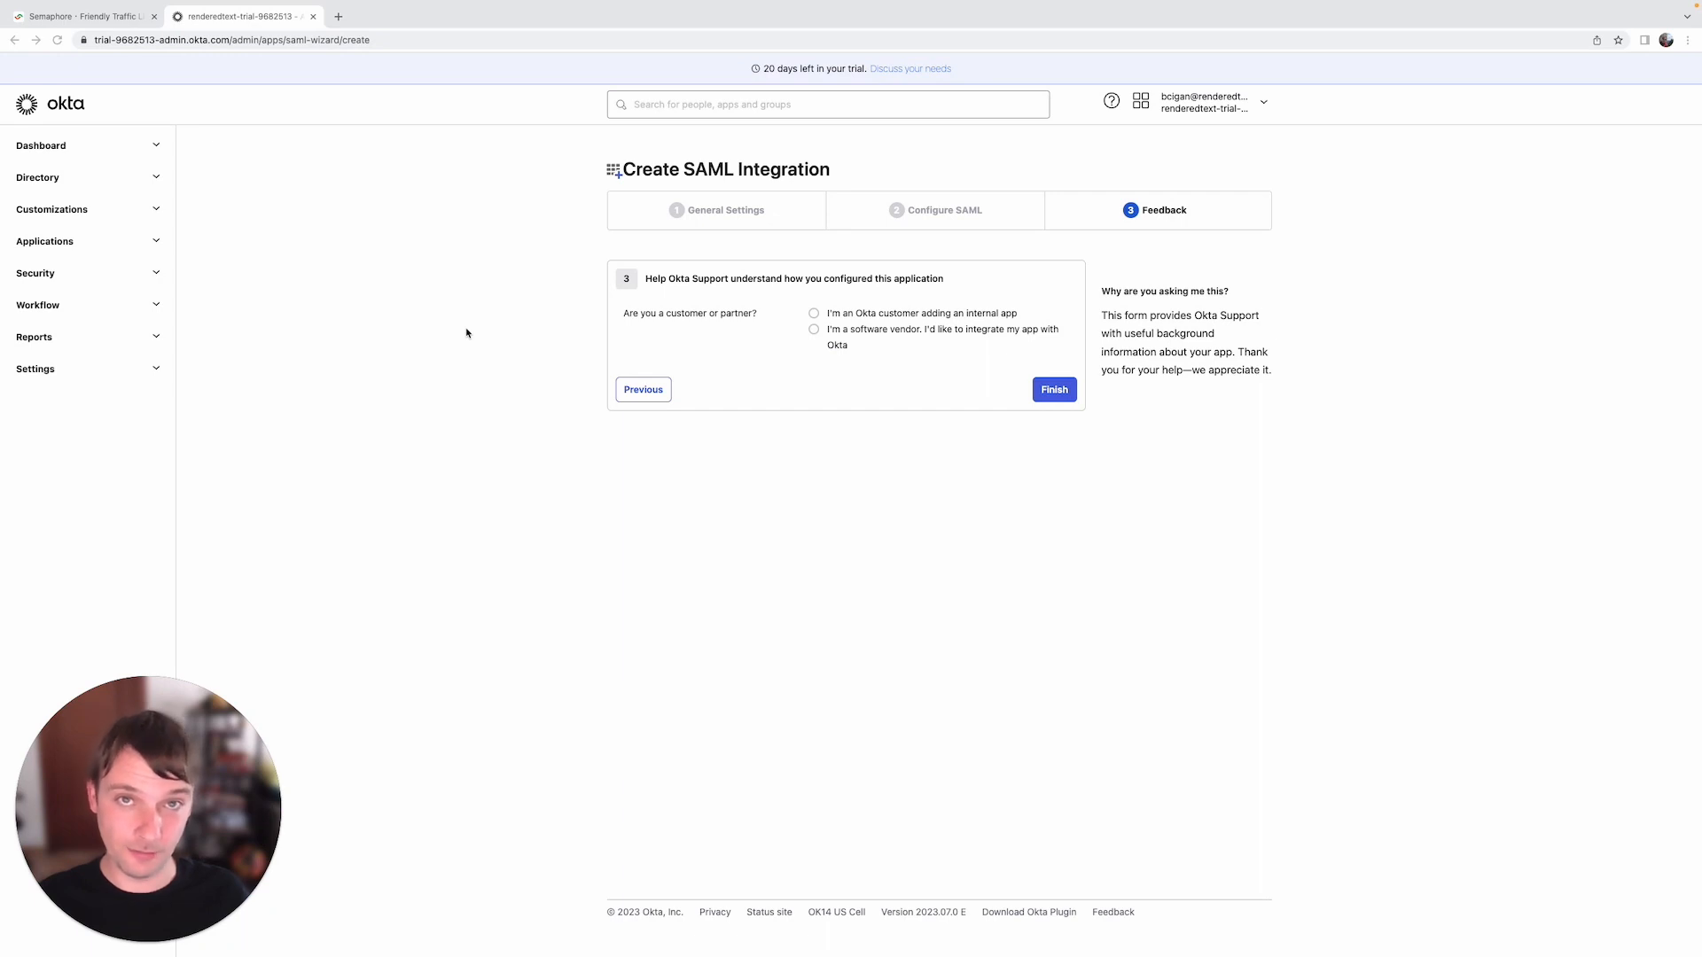
left_click(815, 315)
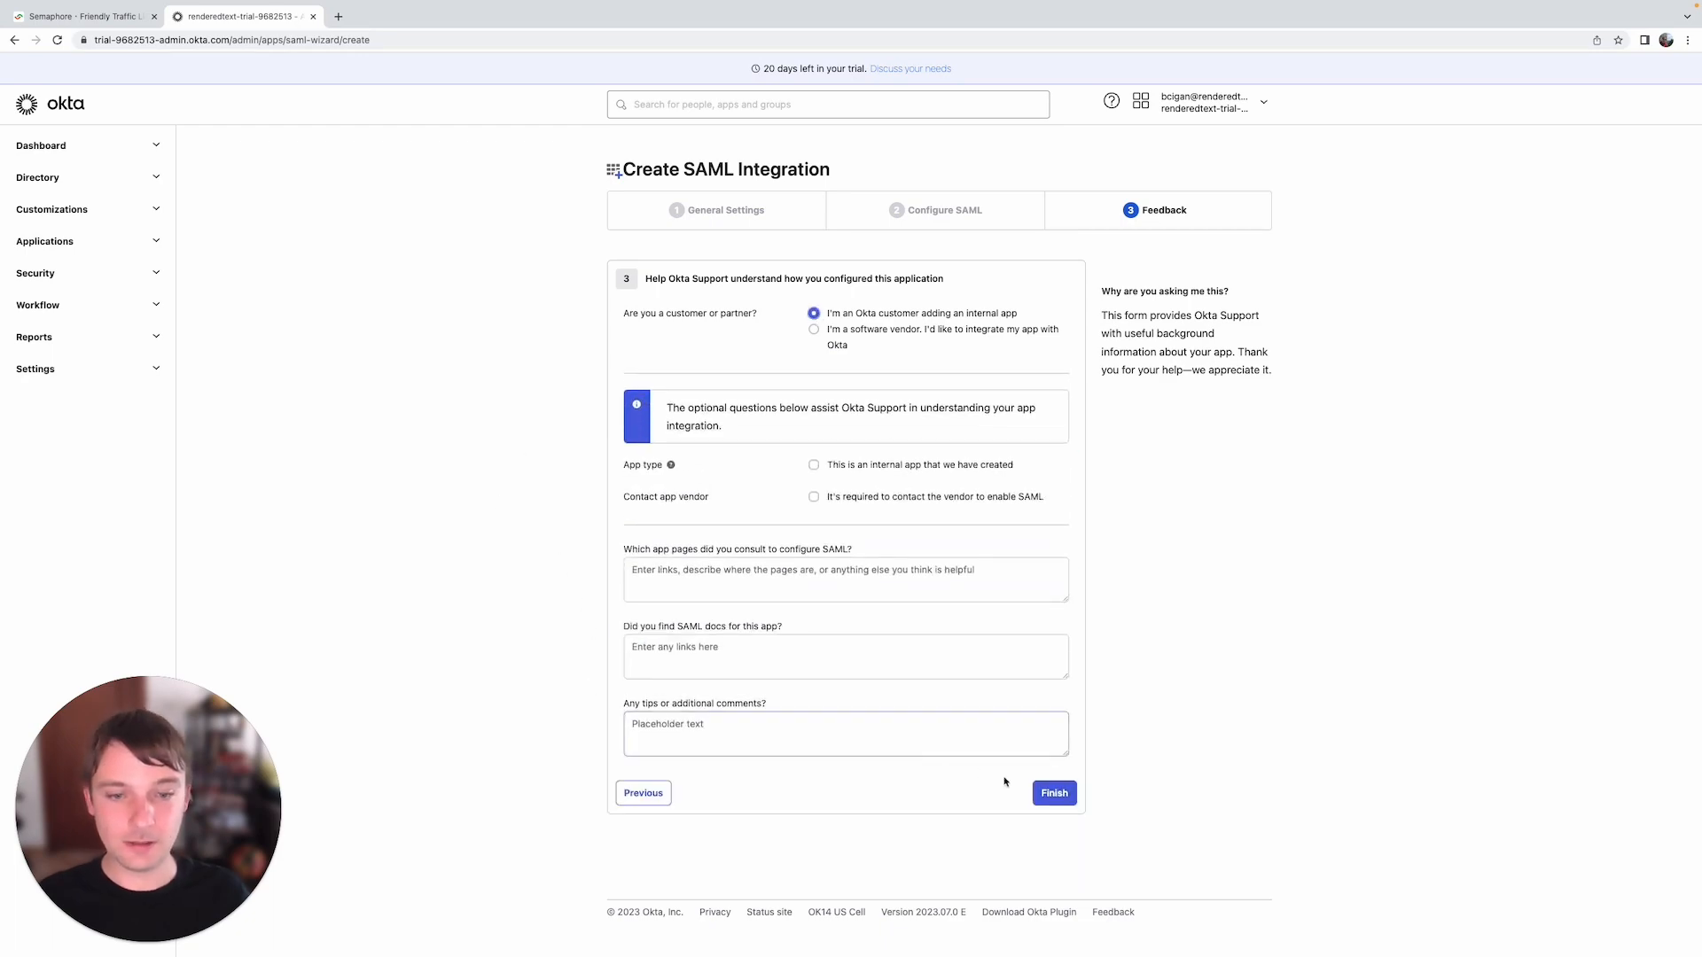
left_click(1053, 794)
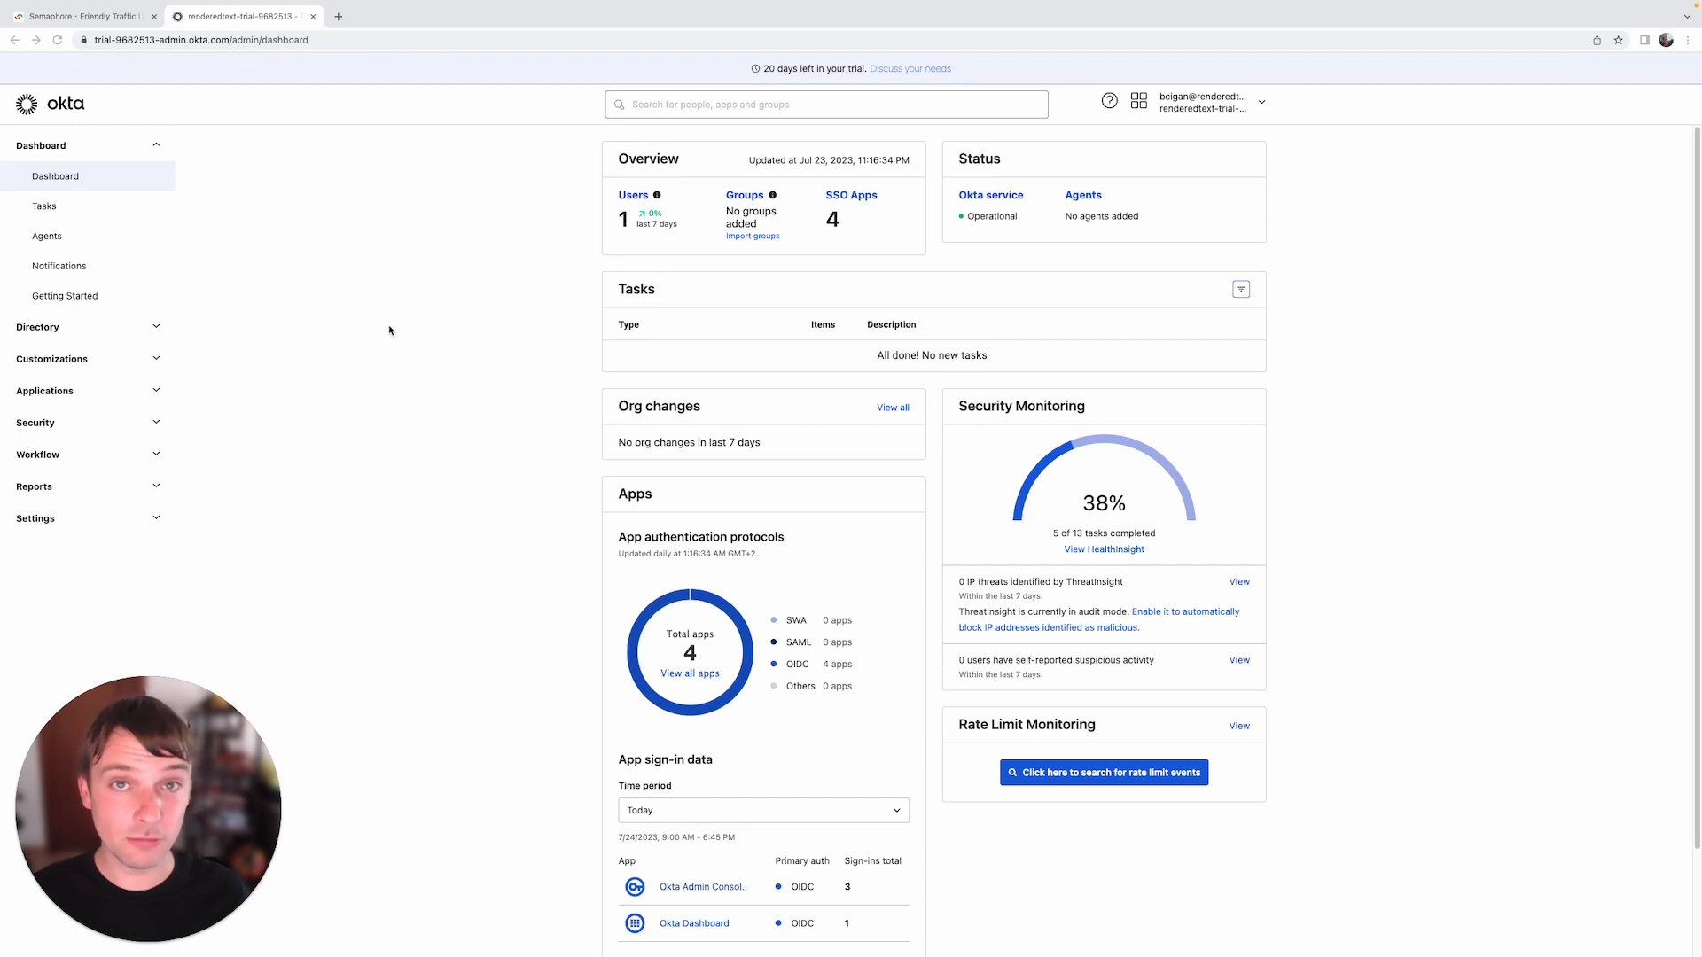
- Open the sign-on settings of the Semaphore application from the Okta applications list
left_click(121, 388)
left_click(103, 429)
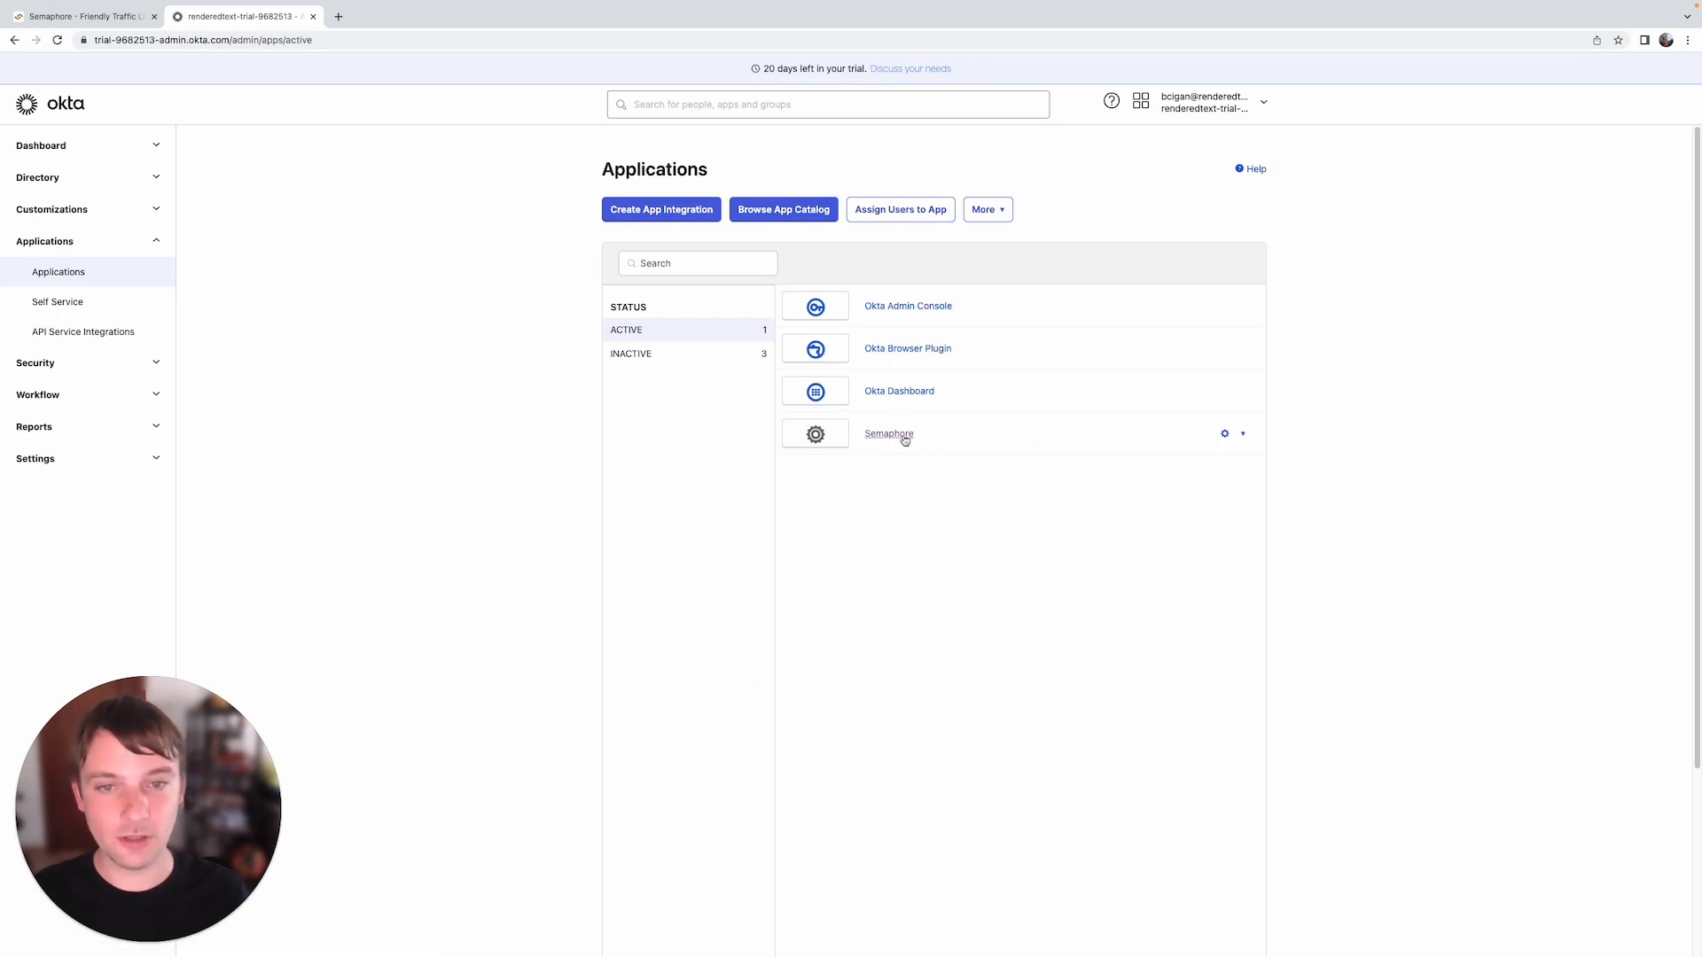
left_click(890, 435)
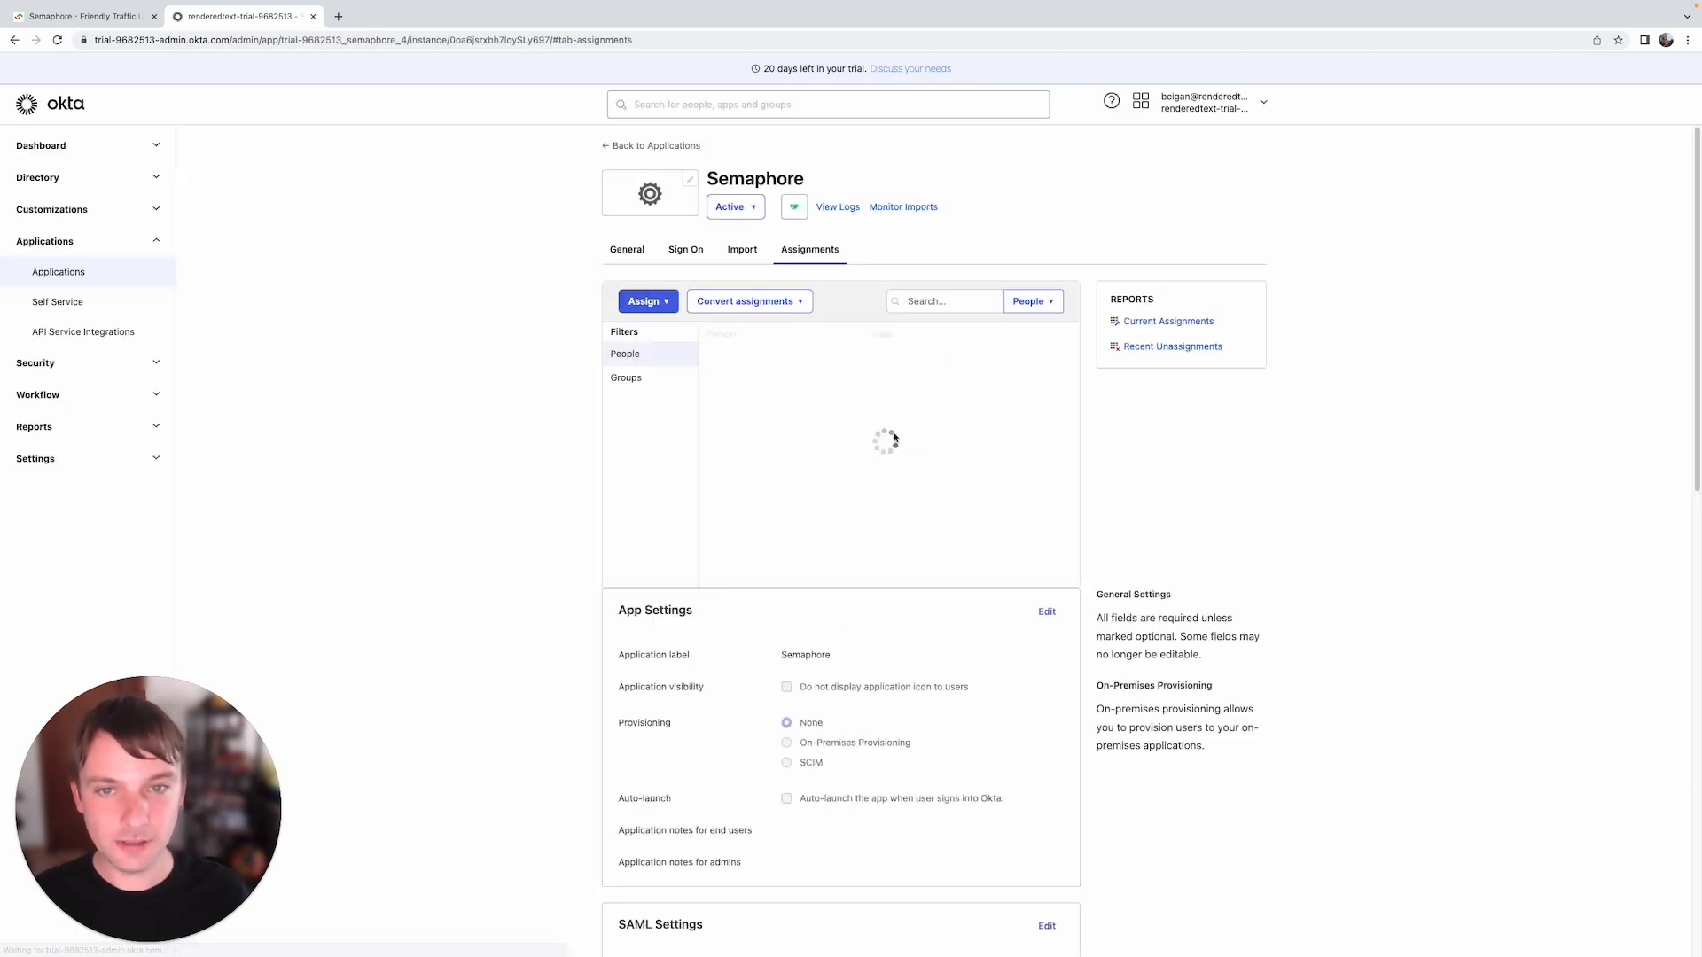
left_click(680, 251)
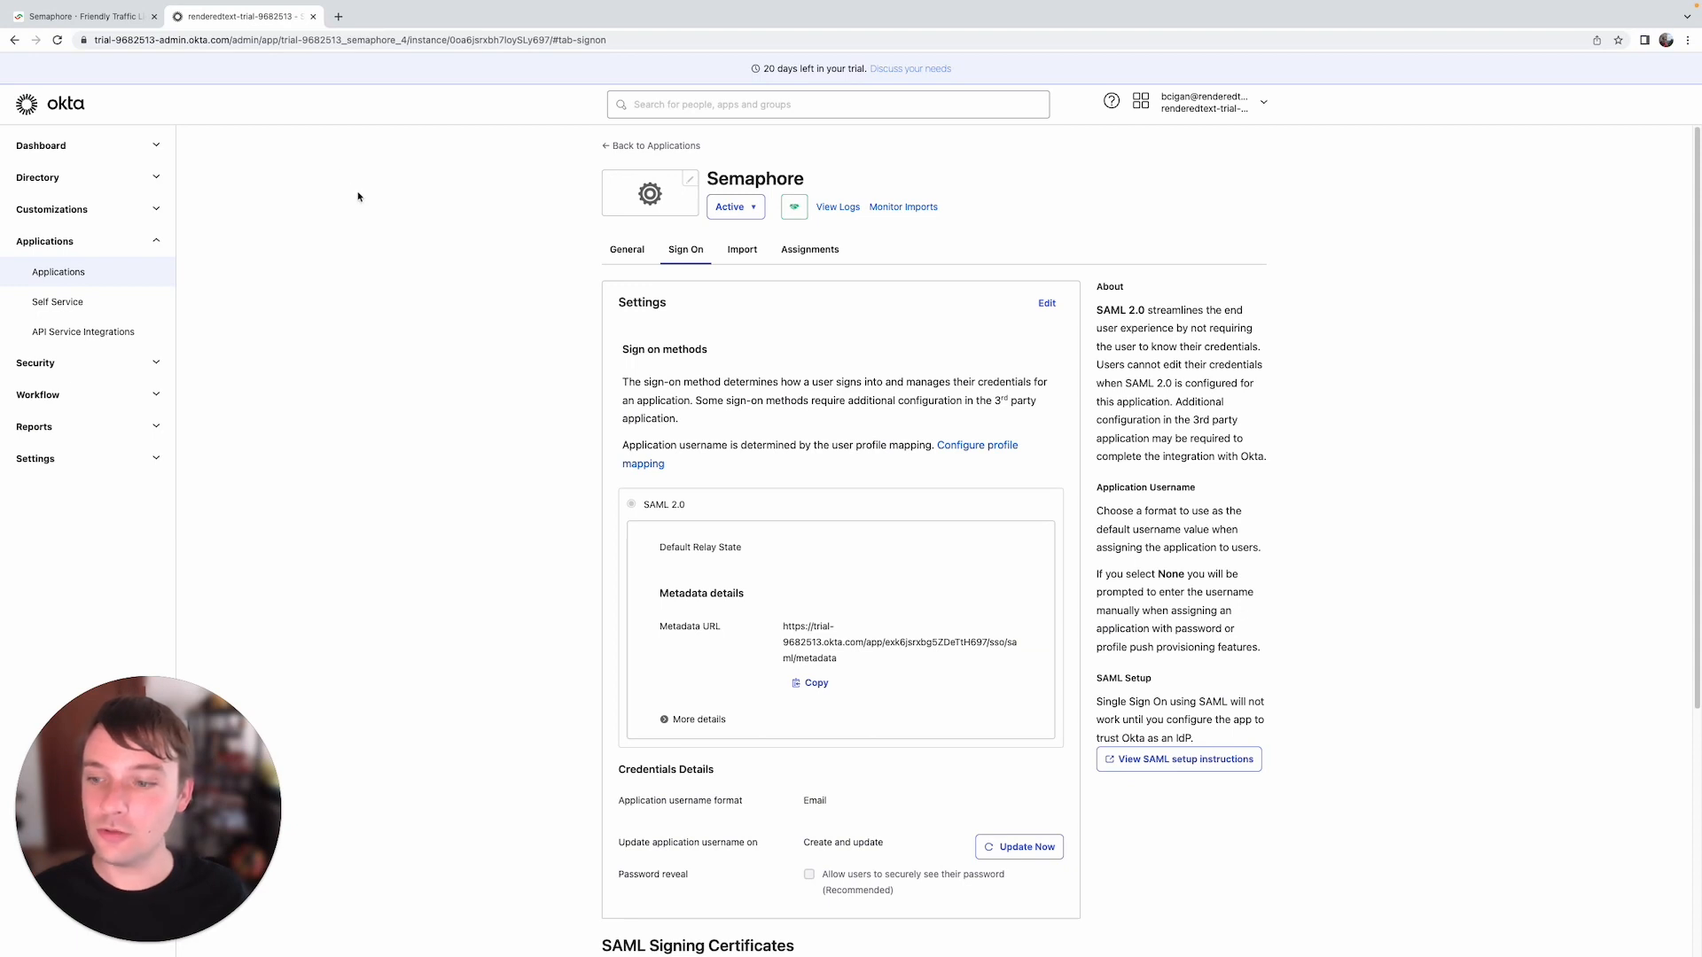
- Switch to Semaphore and start the Okta integration setup in the Friendly Traffic Light organization's settings
left_click(124, 22)
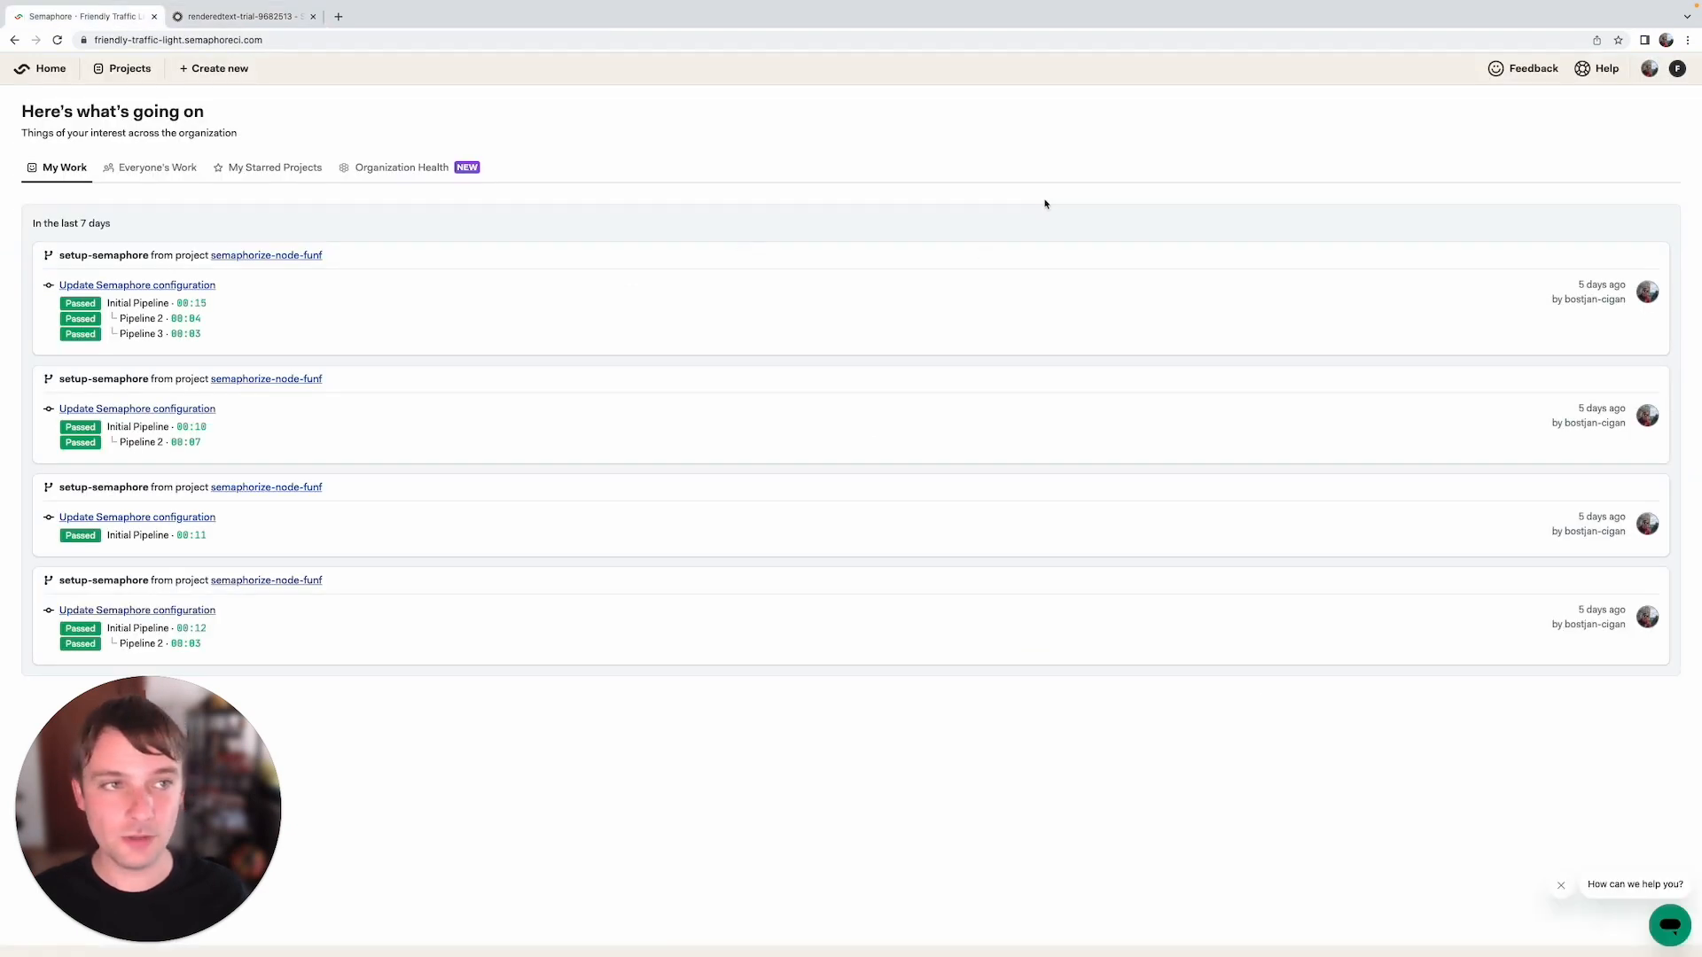
left_click(1677, 69)
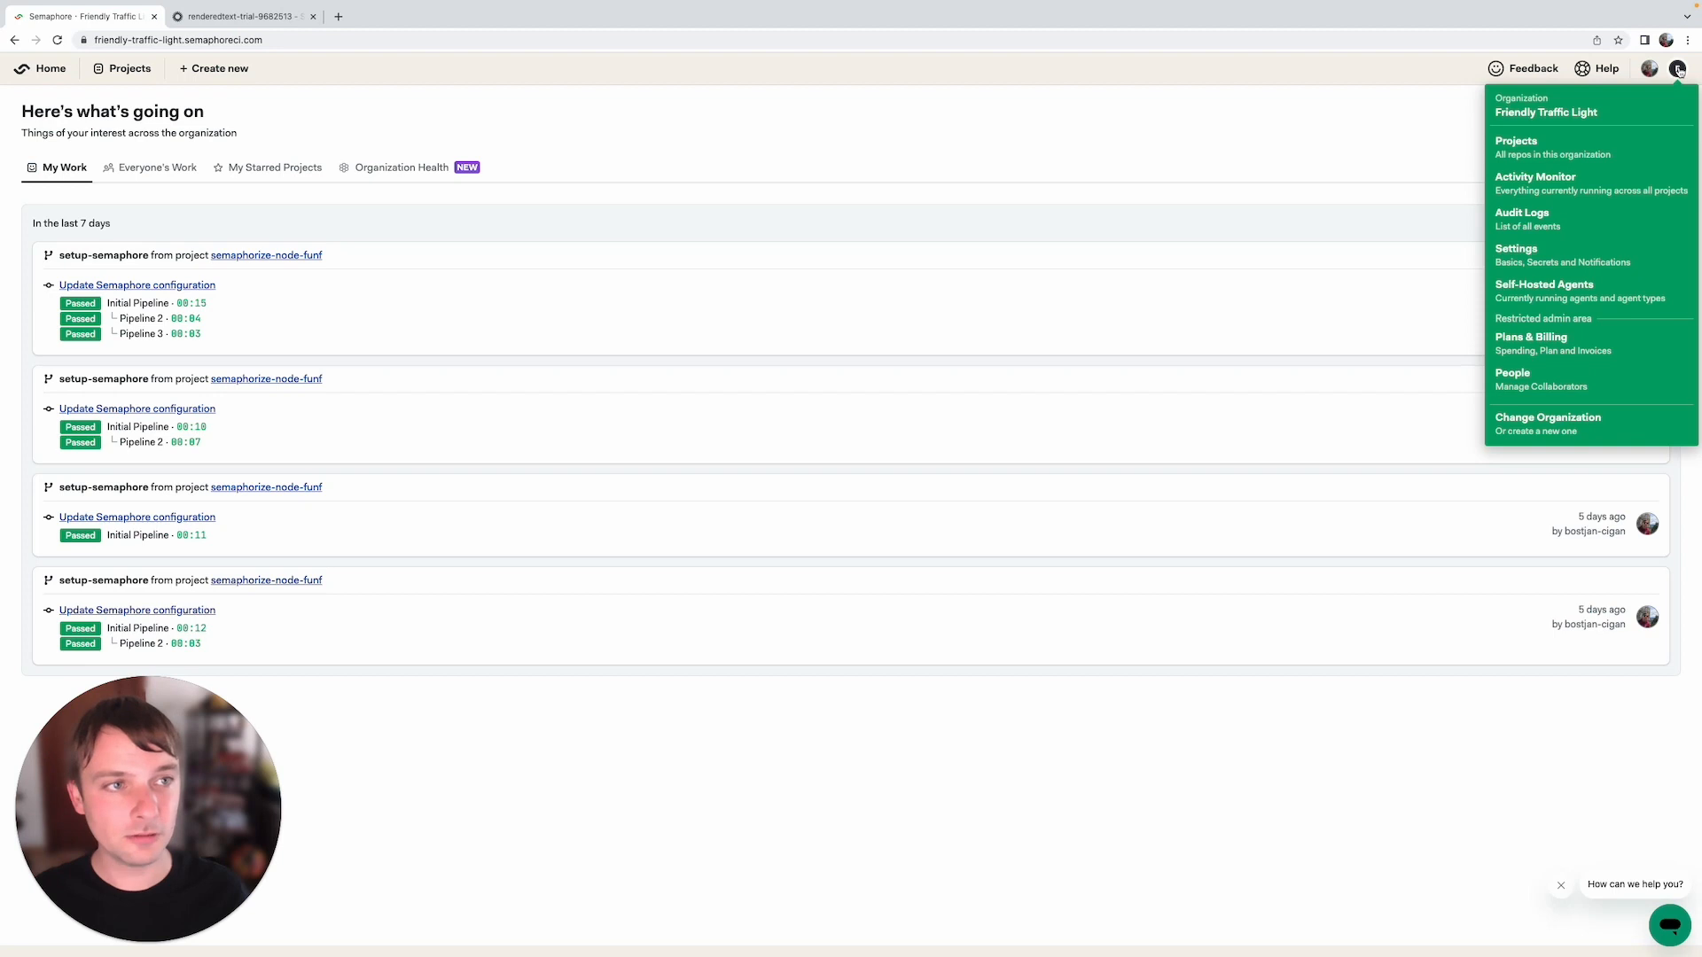
left_click(1533, 256)
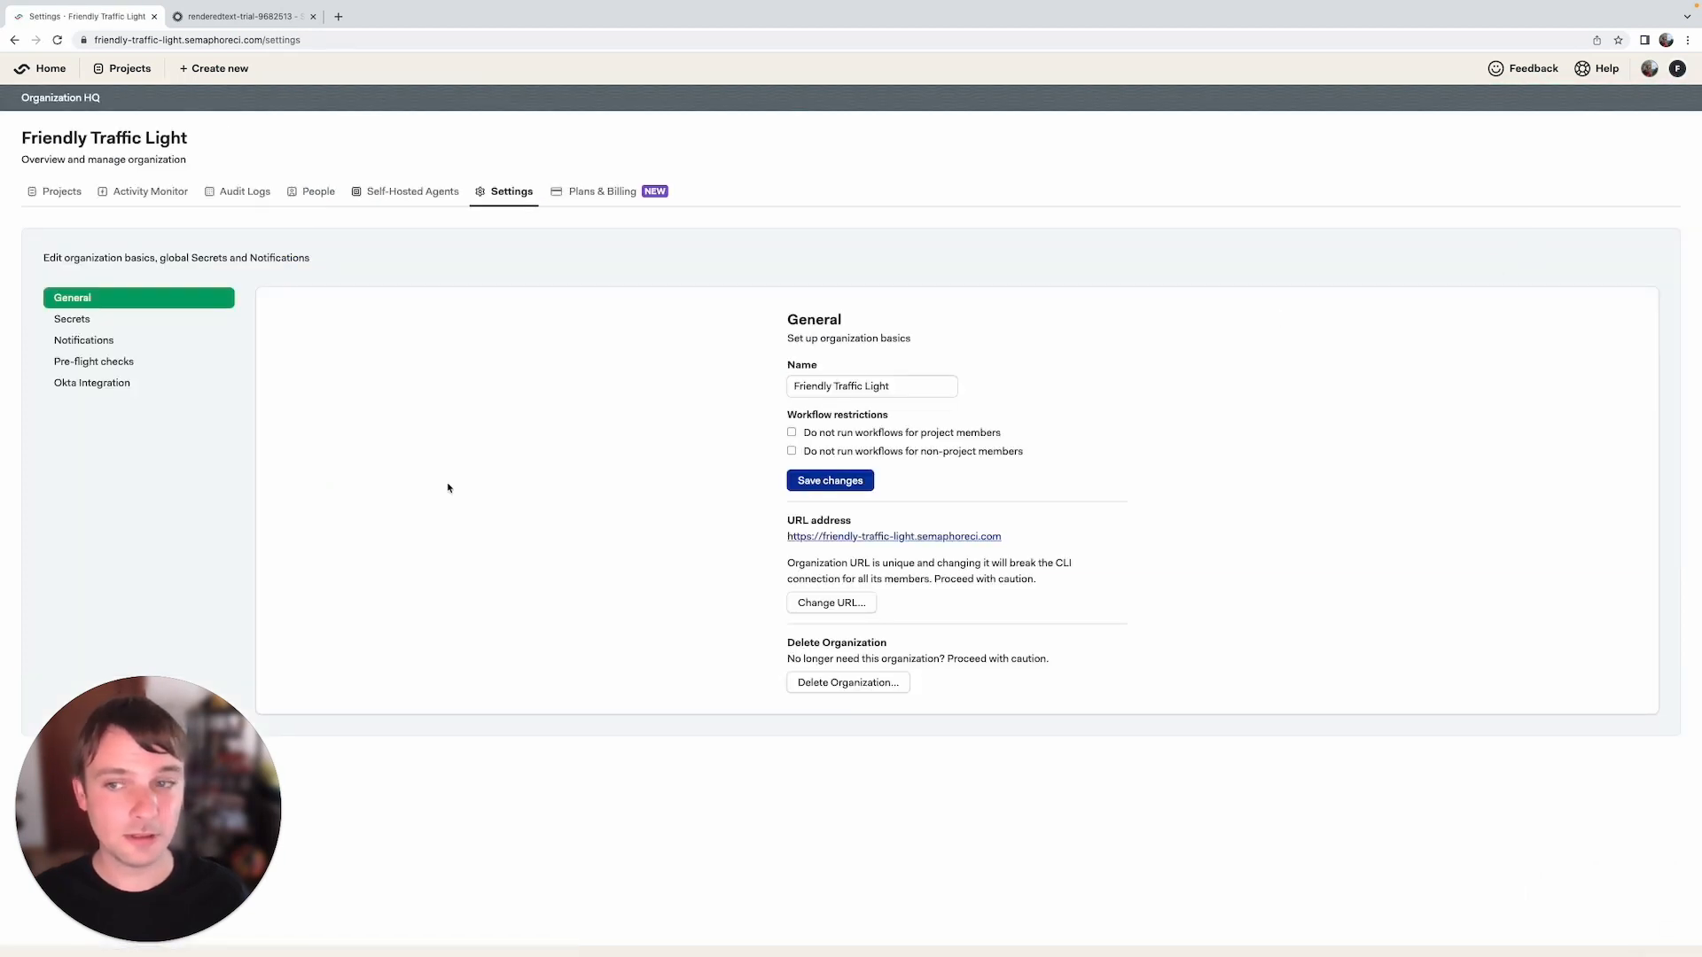
left_click(94, 390)
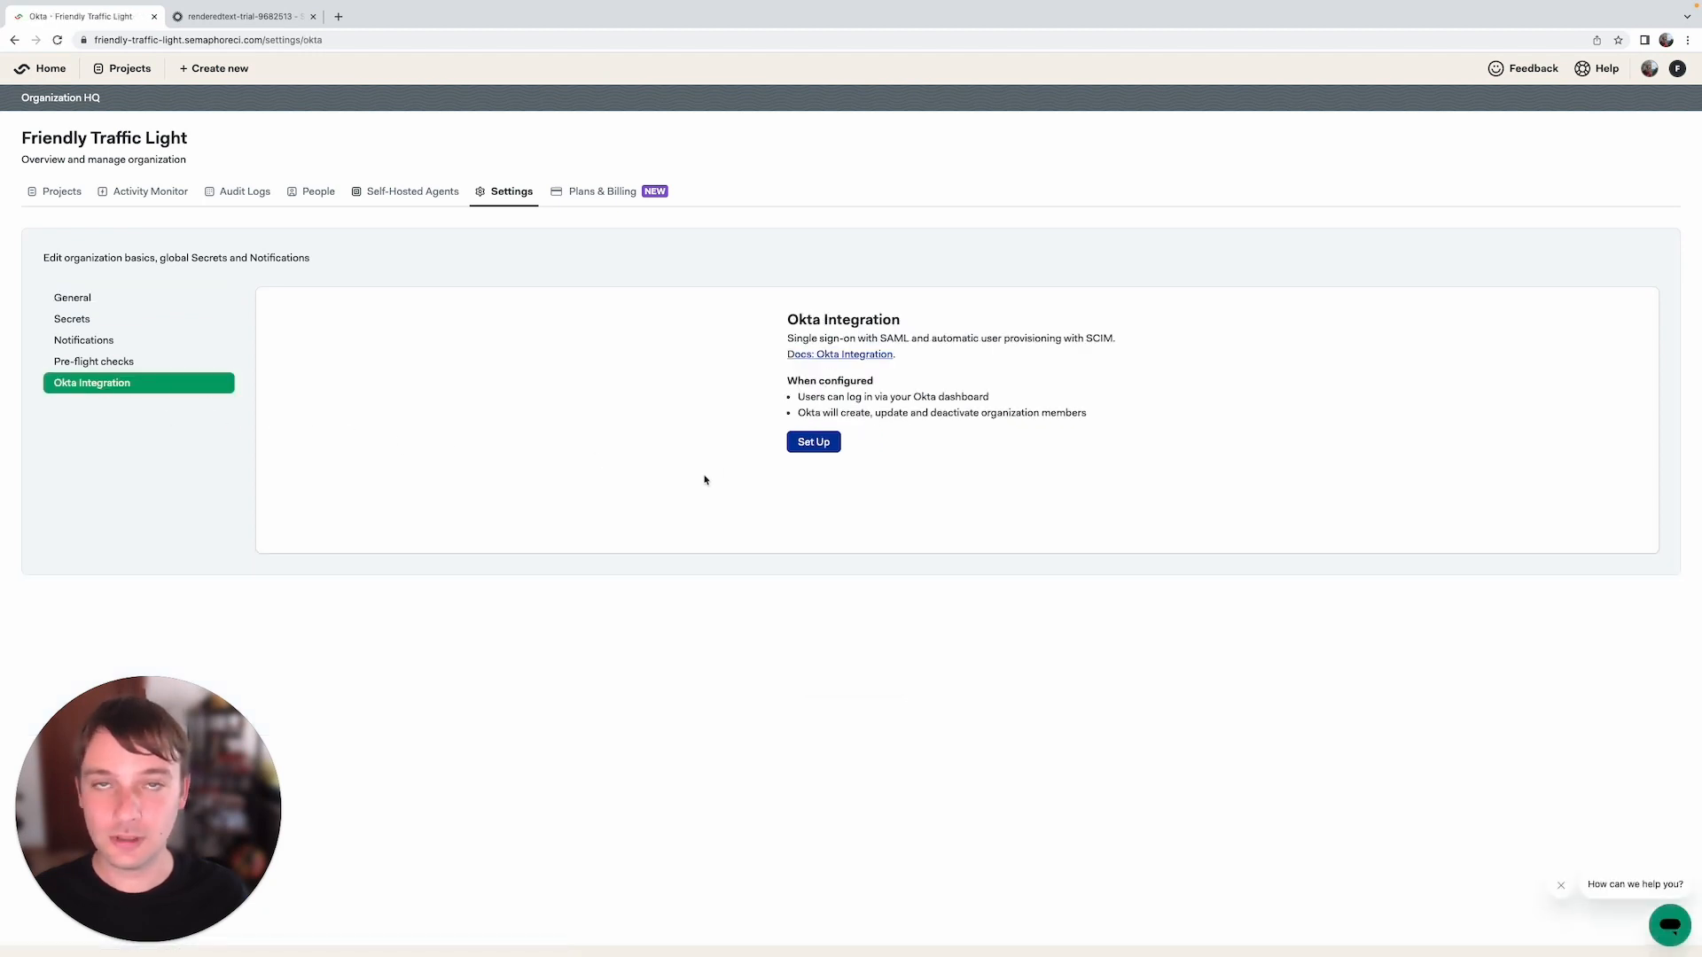
left_click(806, 444)
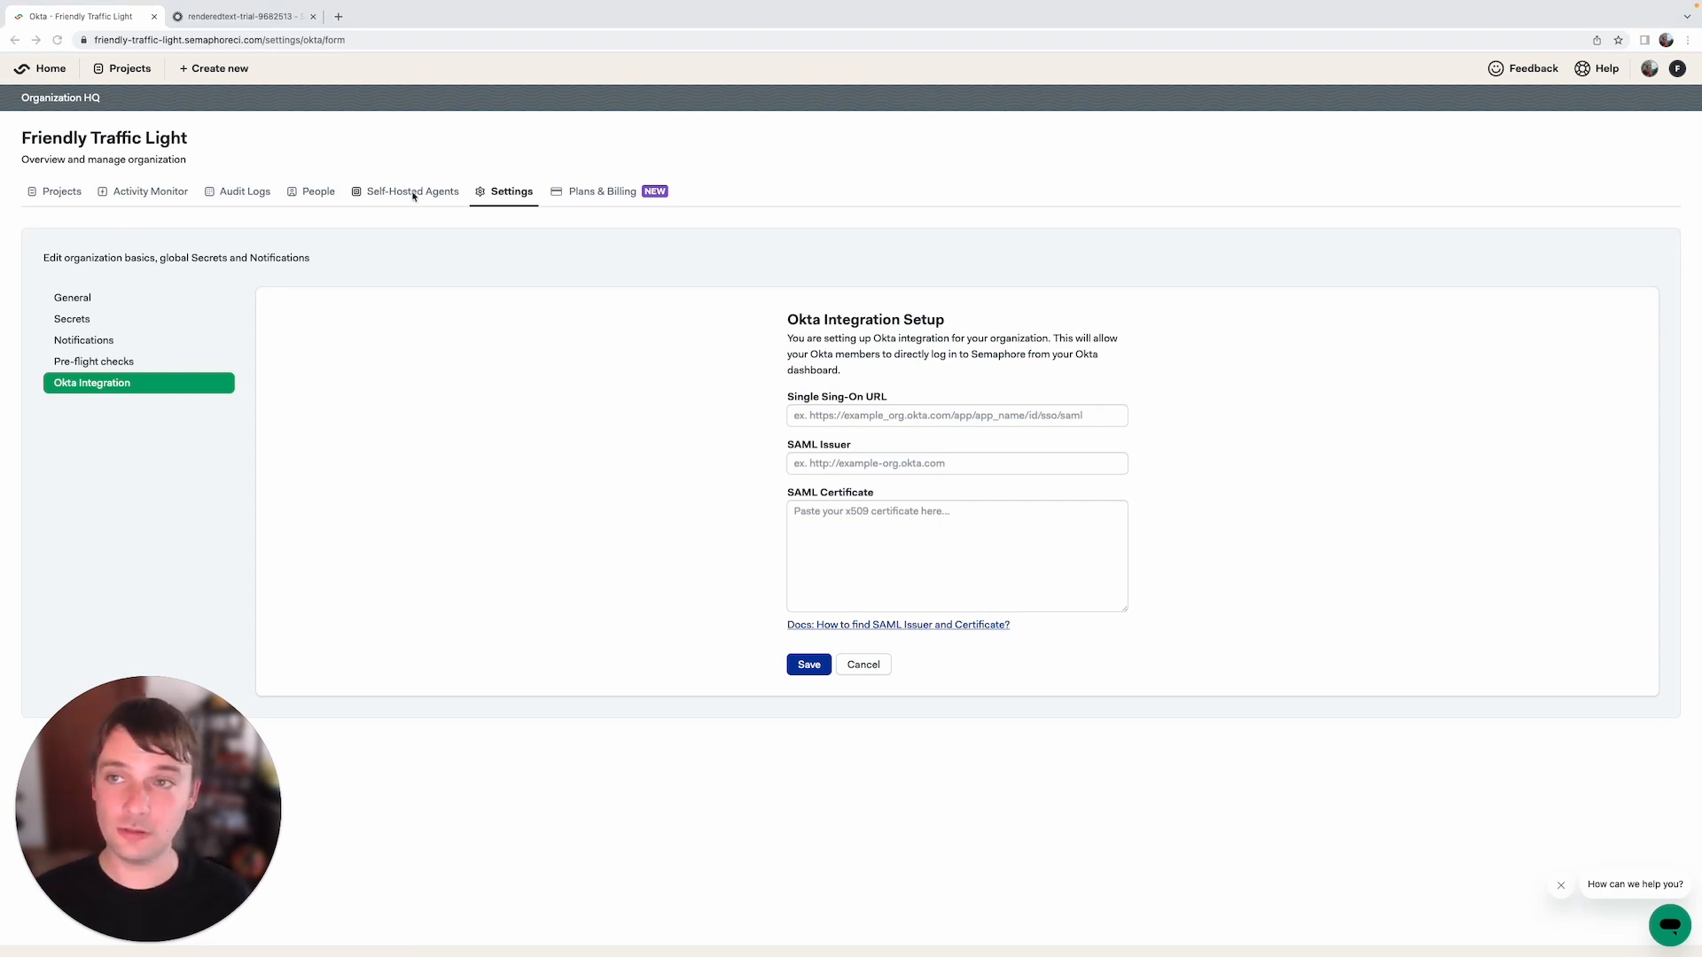
- Open Okta's SAML setup instructions and copy the Identity Provider Single Sign-On URL into Semaphore's single sign-on URL field
left_click(247, 20)
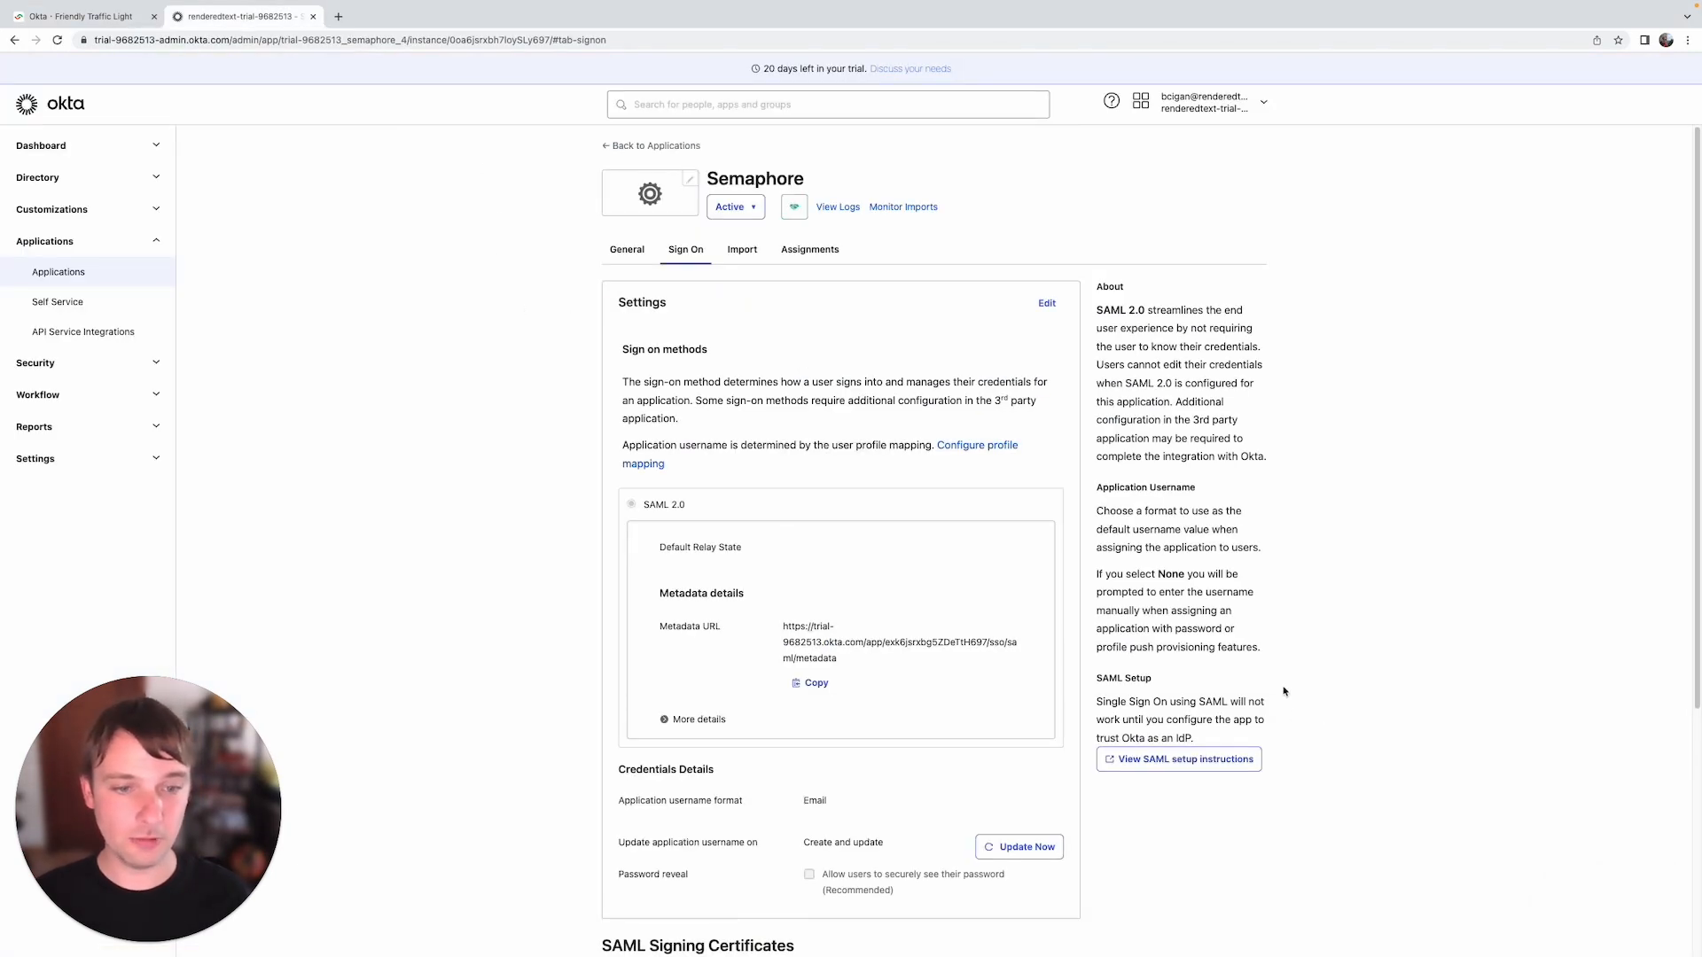
left_click(1157, 766)
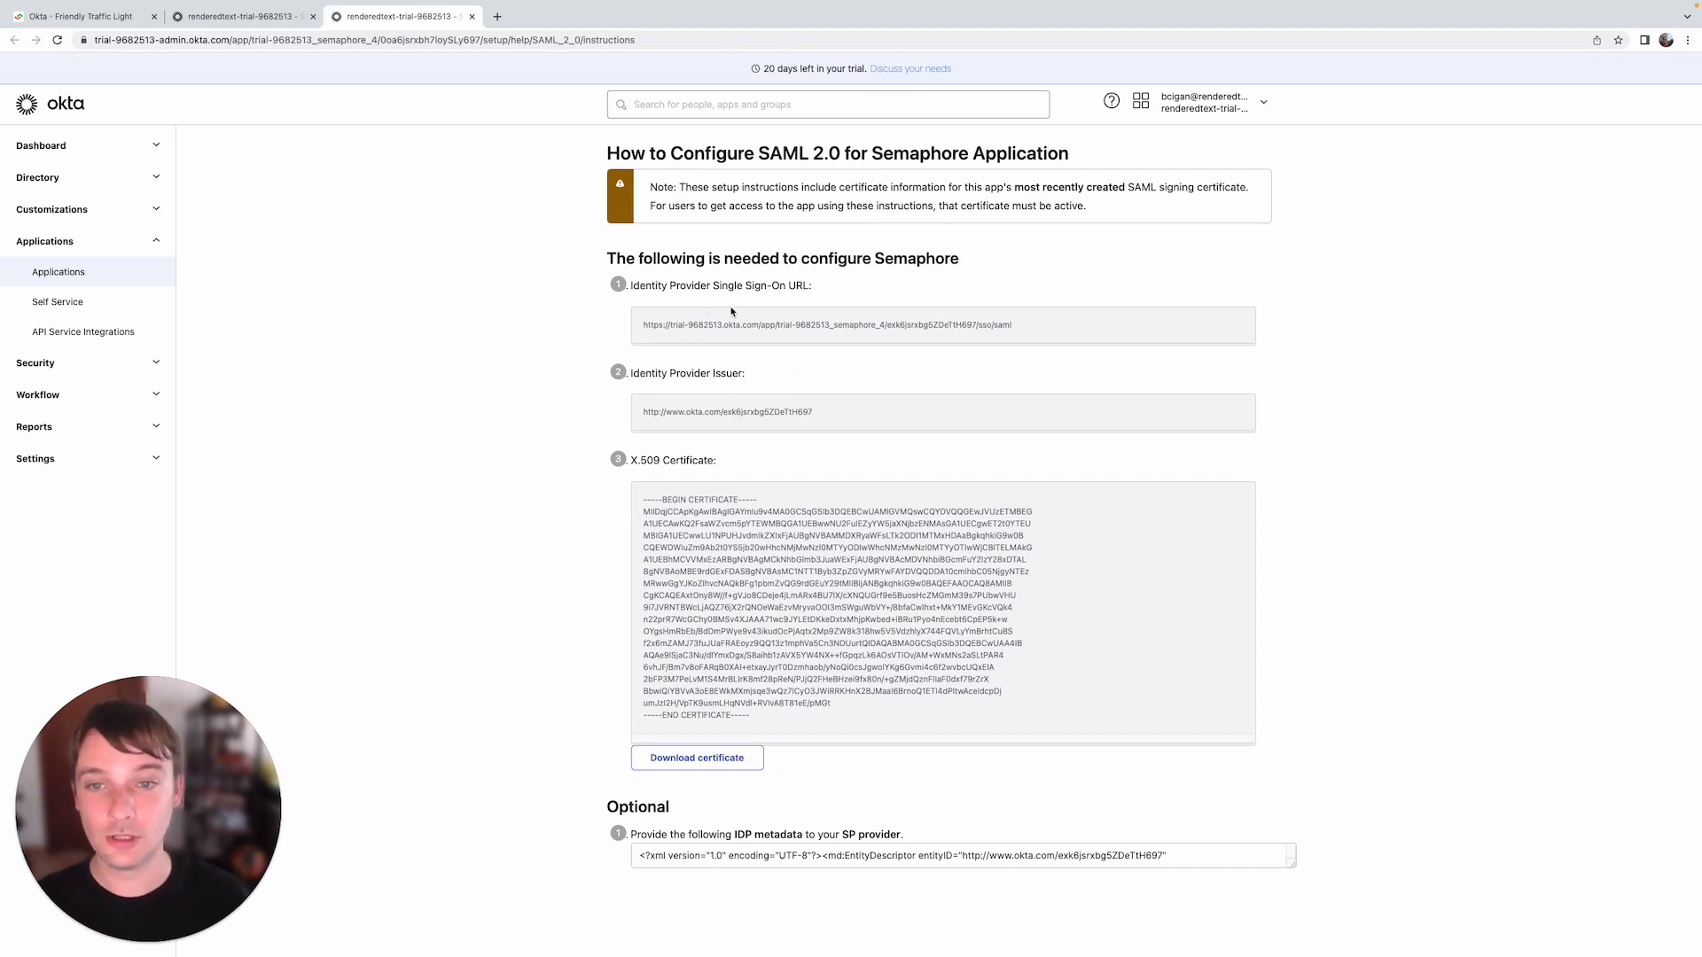
left_click_drag(642, 323, 1024, 326)
key("super+c")
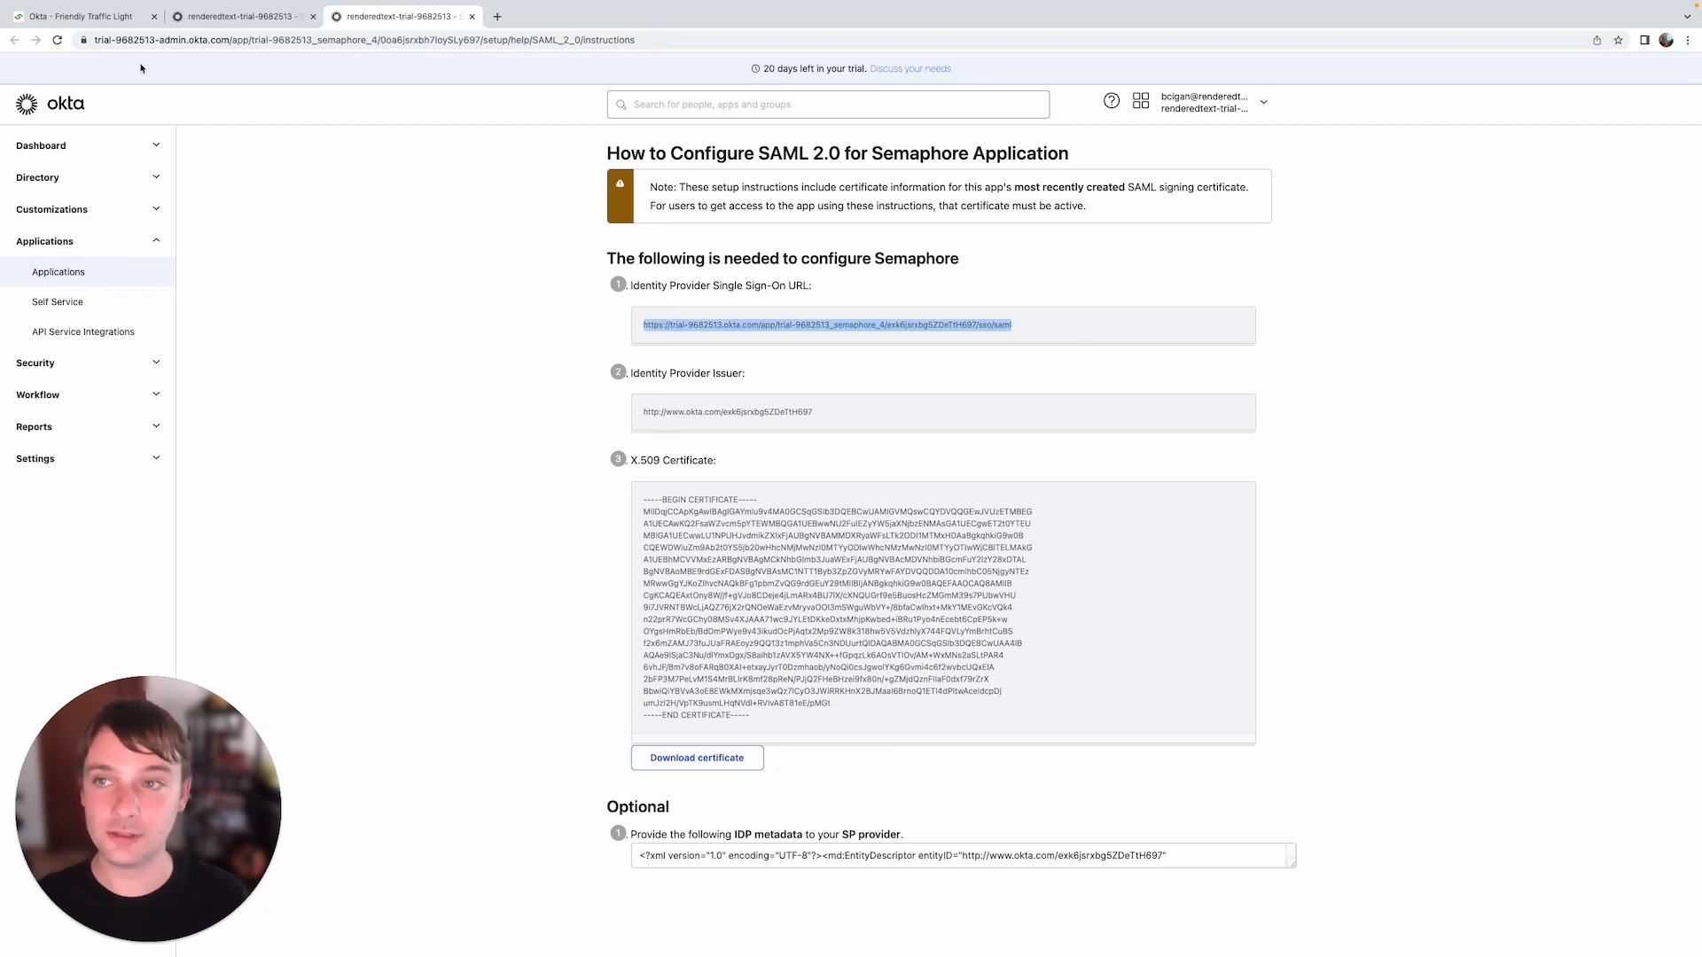
left_click(83, 20)
left_click(846, 416)
key("super+v")
key("Tab")
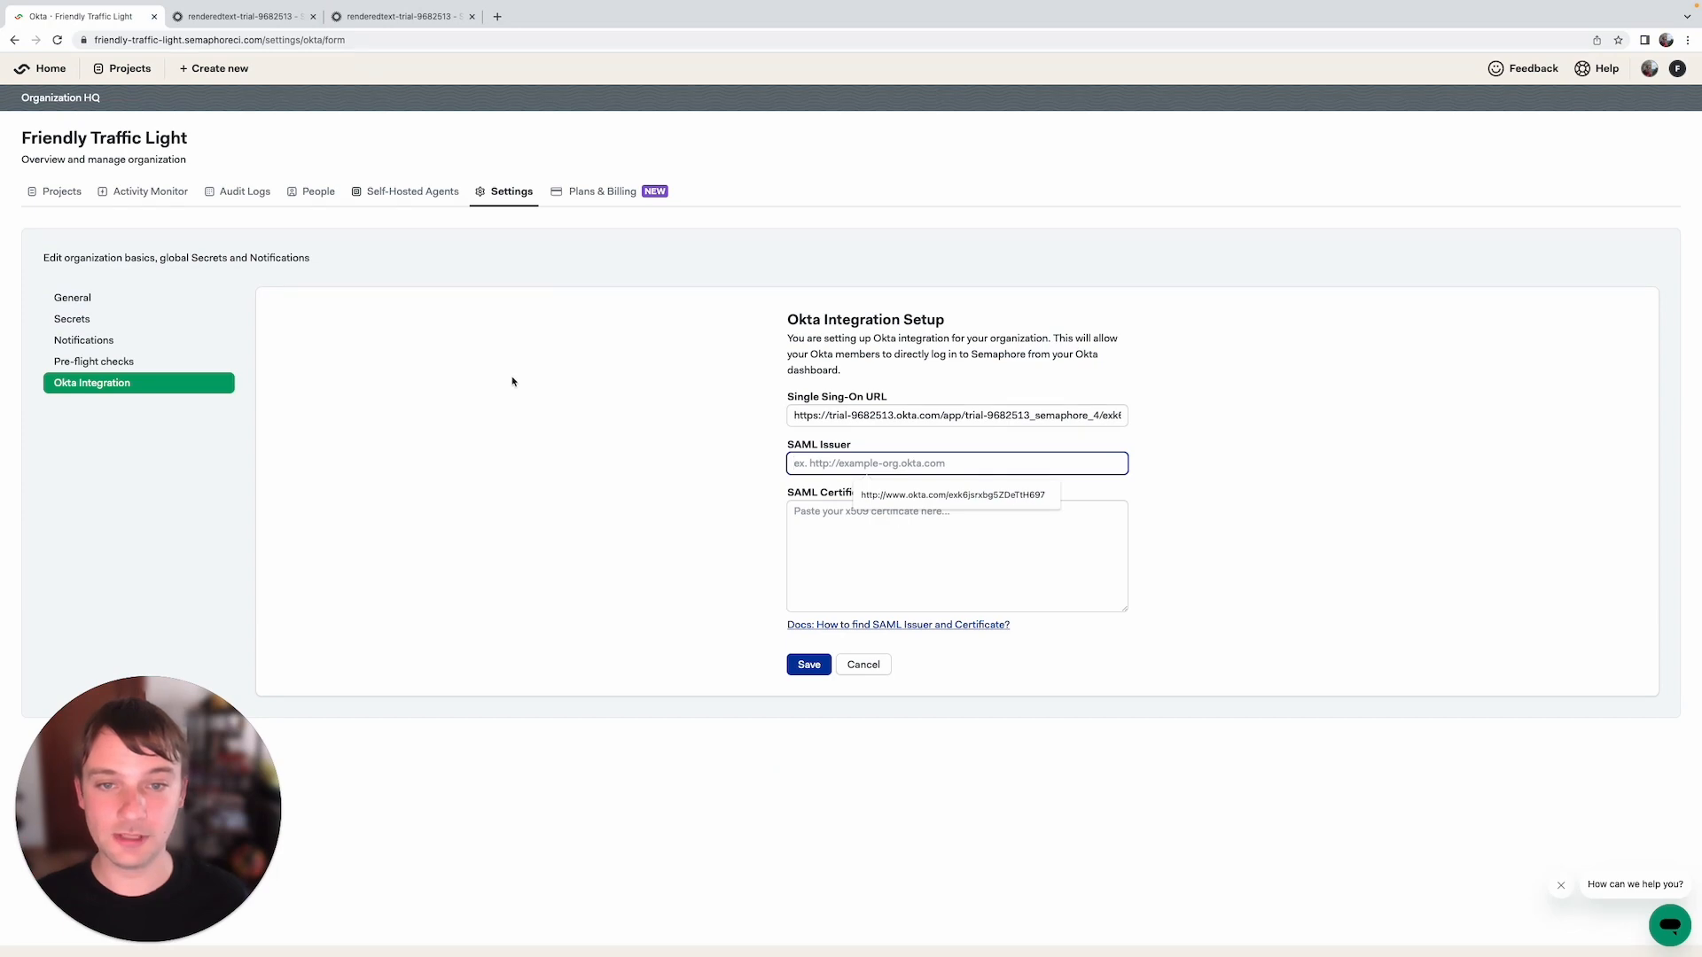
- Copy the Identity Provider Issuer from the Okta instructions into Semaphore's SAML Issuer field
left_click(393, 22)
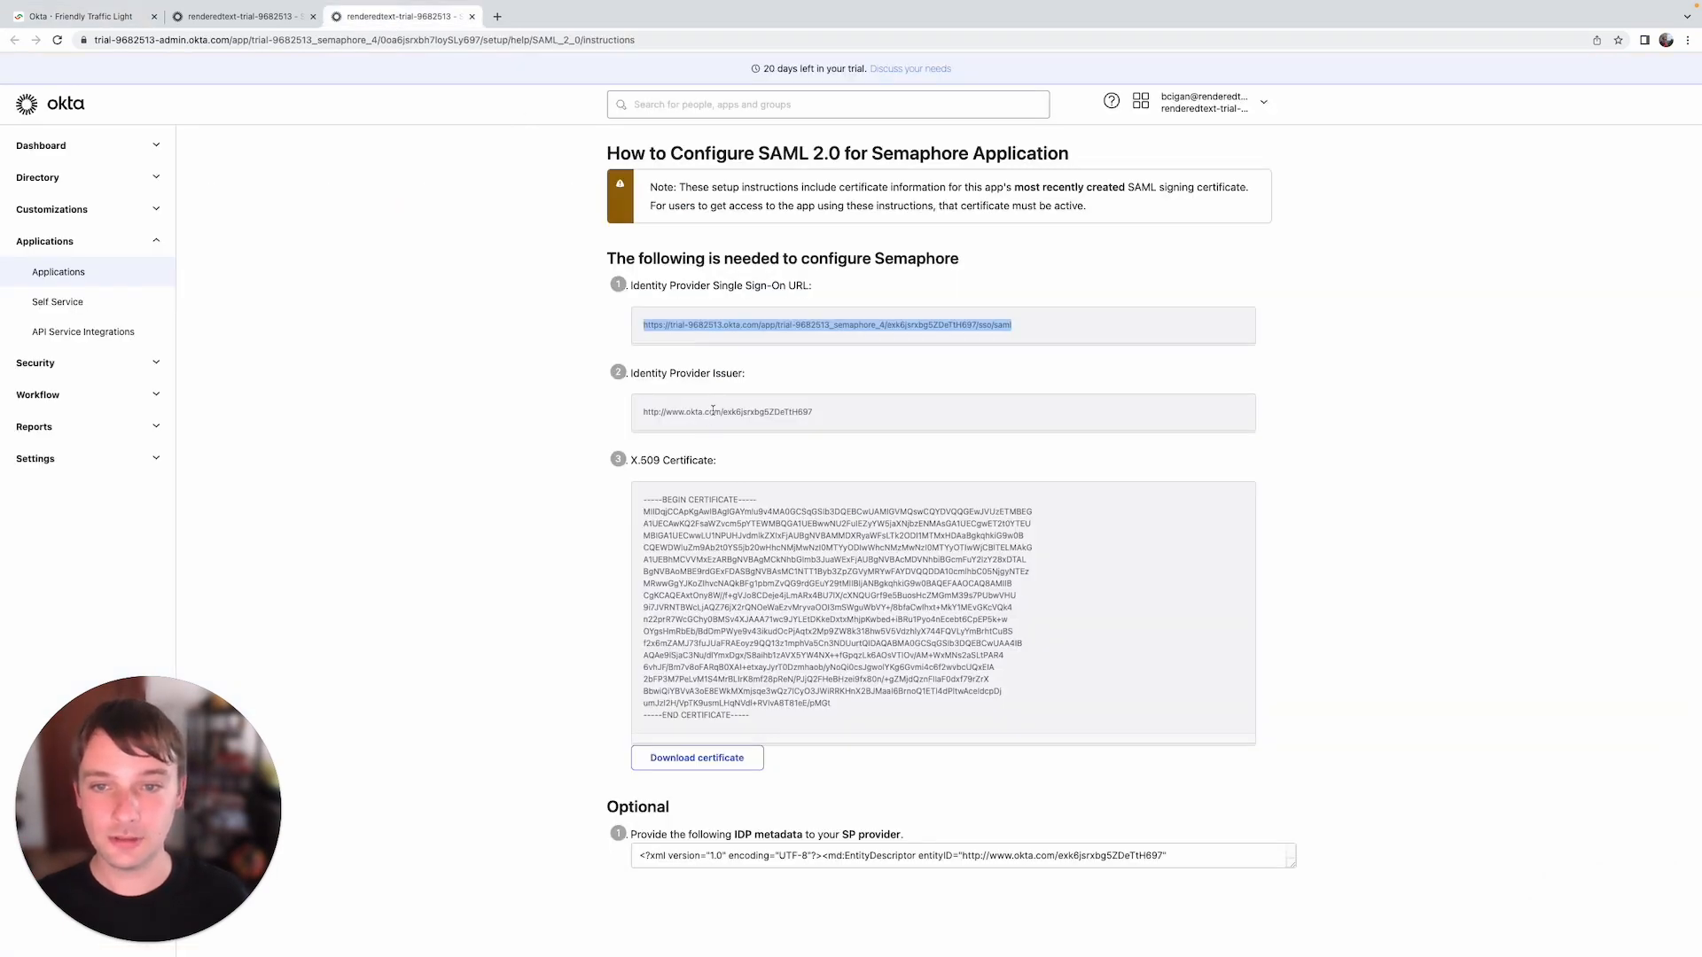
left_click(713, 411)
key("super+c")
left_click(108, 13)
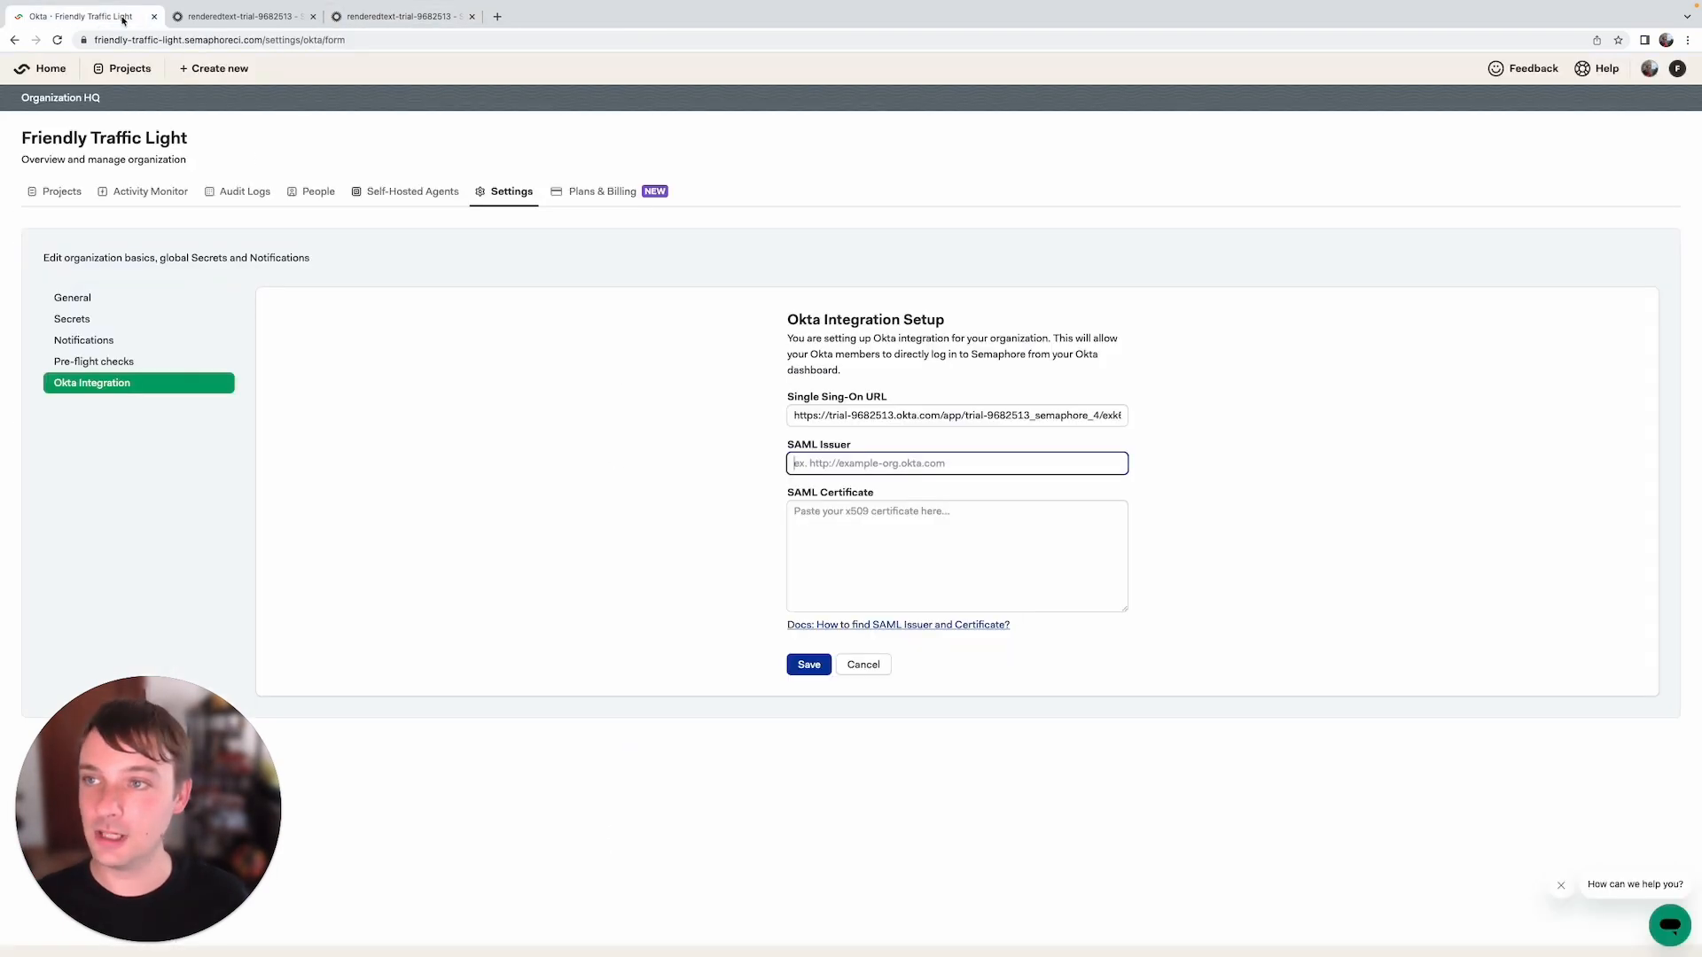
key("super+v")
key("Tab")
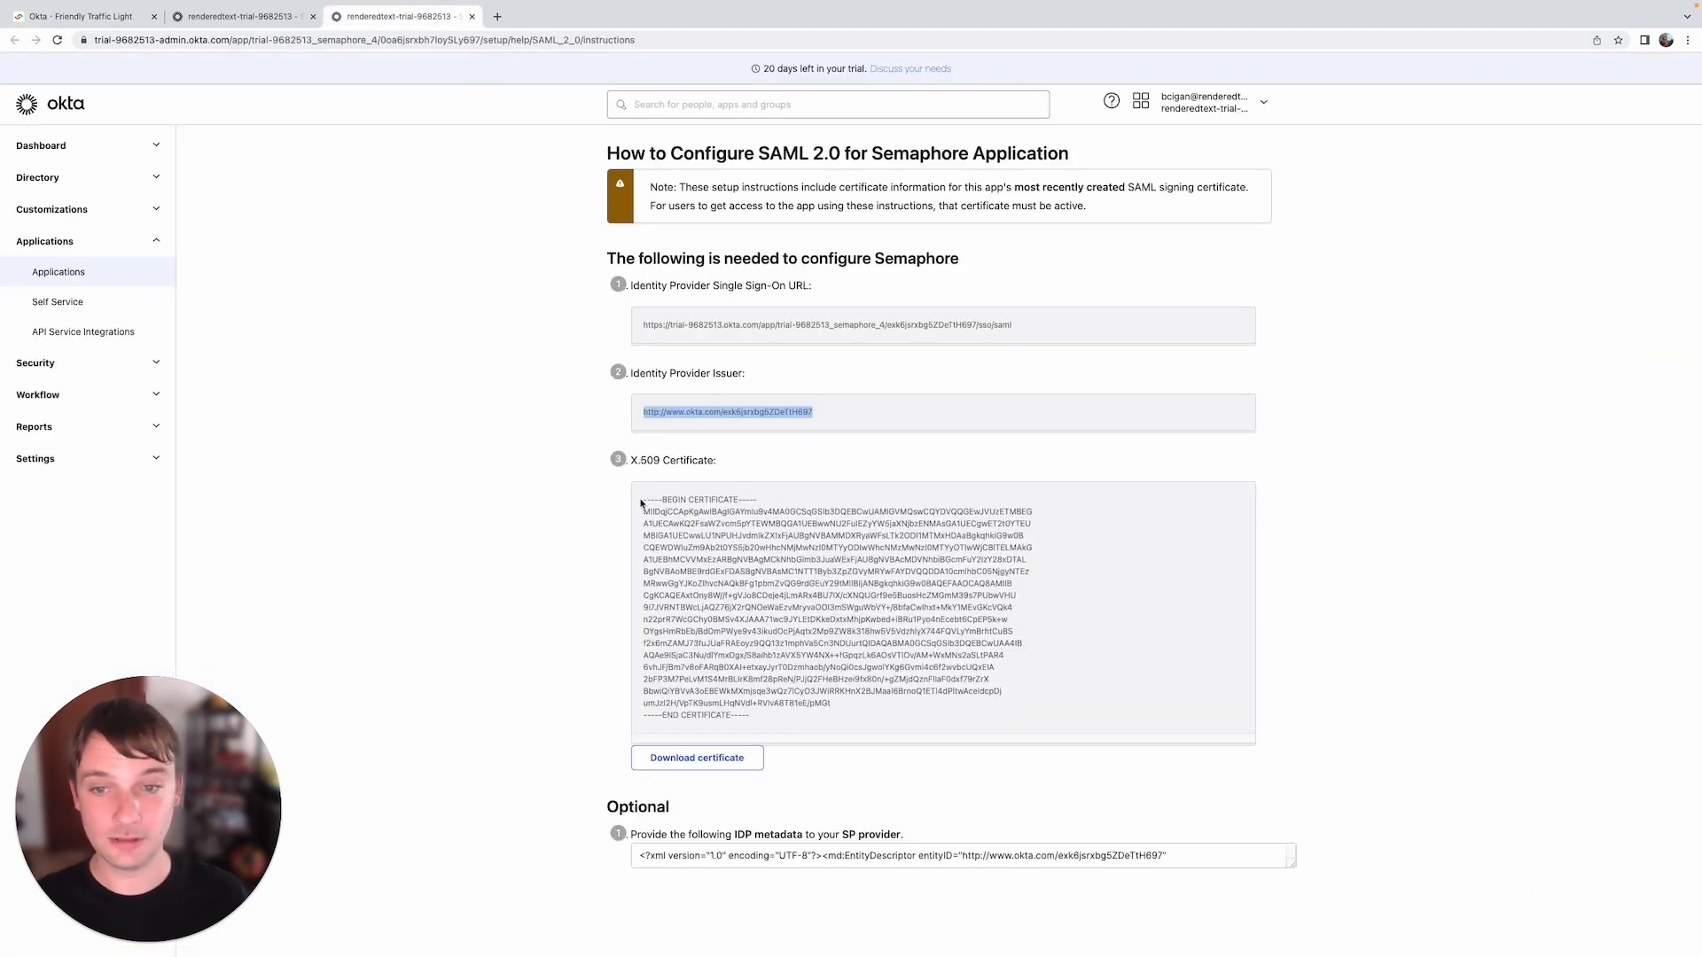
- Copy the X.509 certificate from the Okta instructions into Semaphore's SAML Certificate field and save the Okta integration
left_click_drag(641, 502, 783, 720)
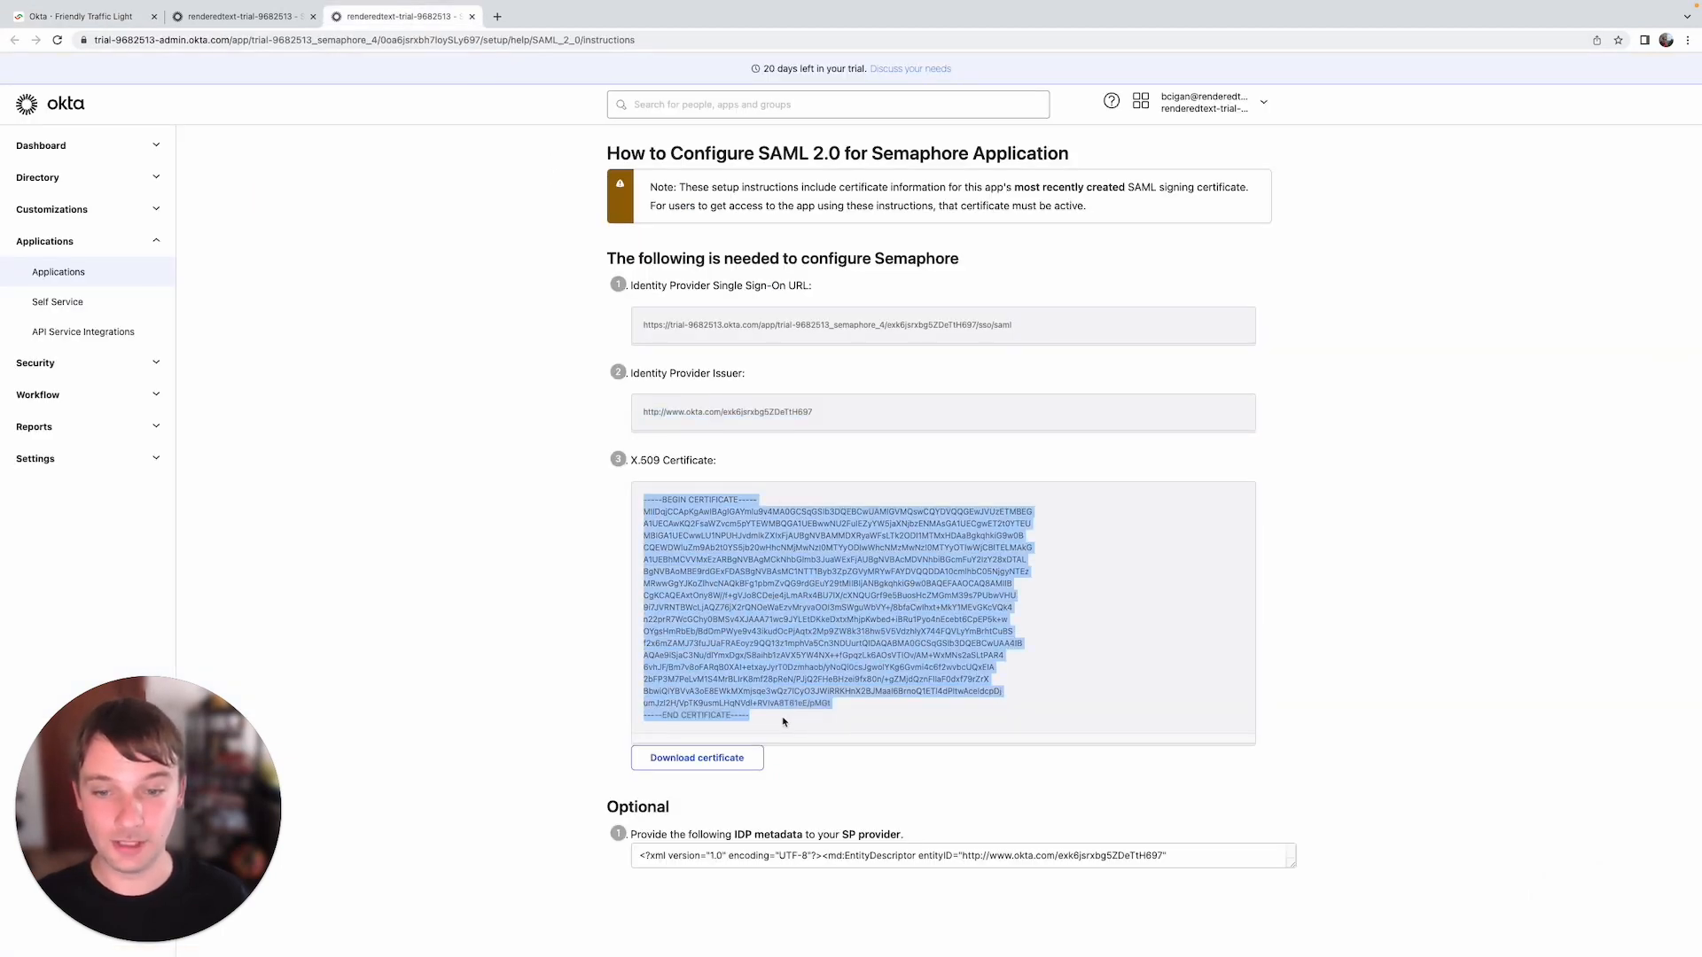
left_click(81, 16)
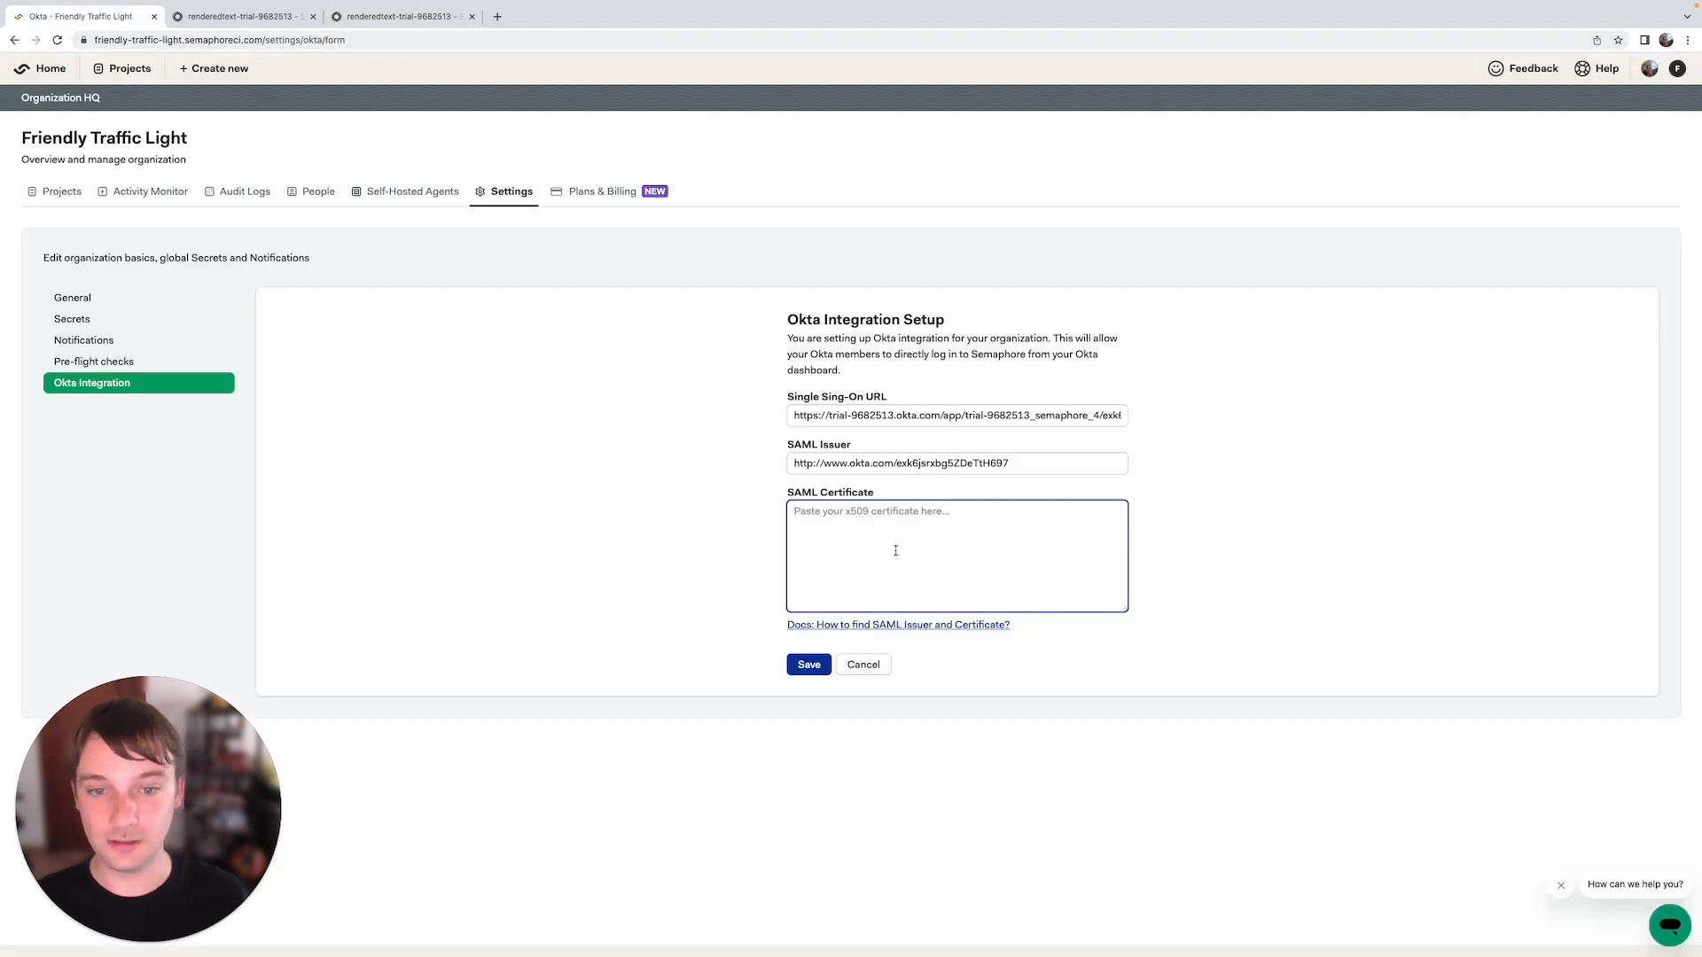
key("super+v")
left_click(619, 510)
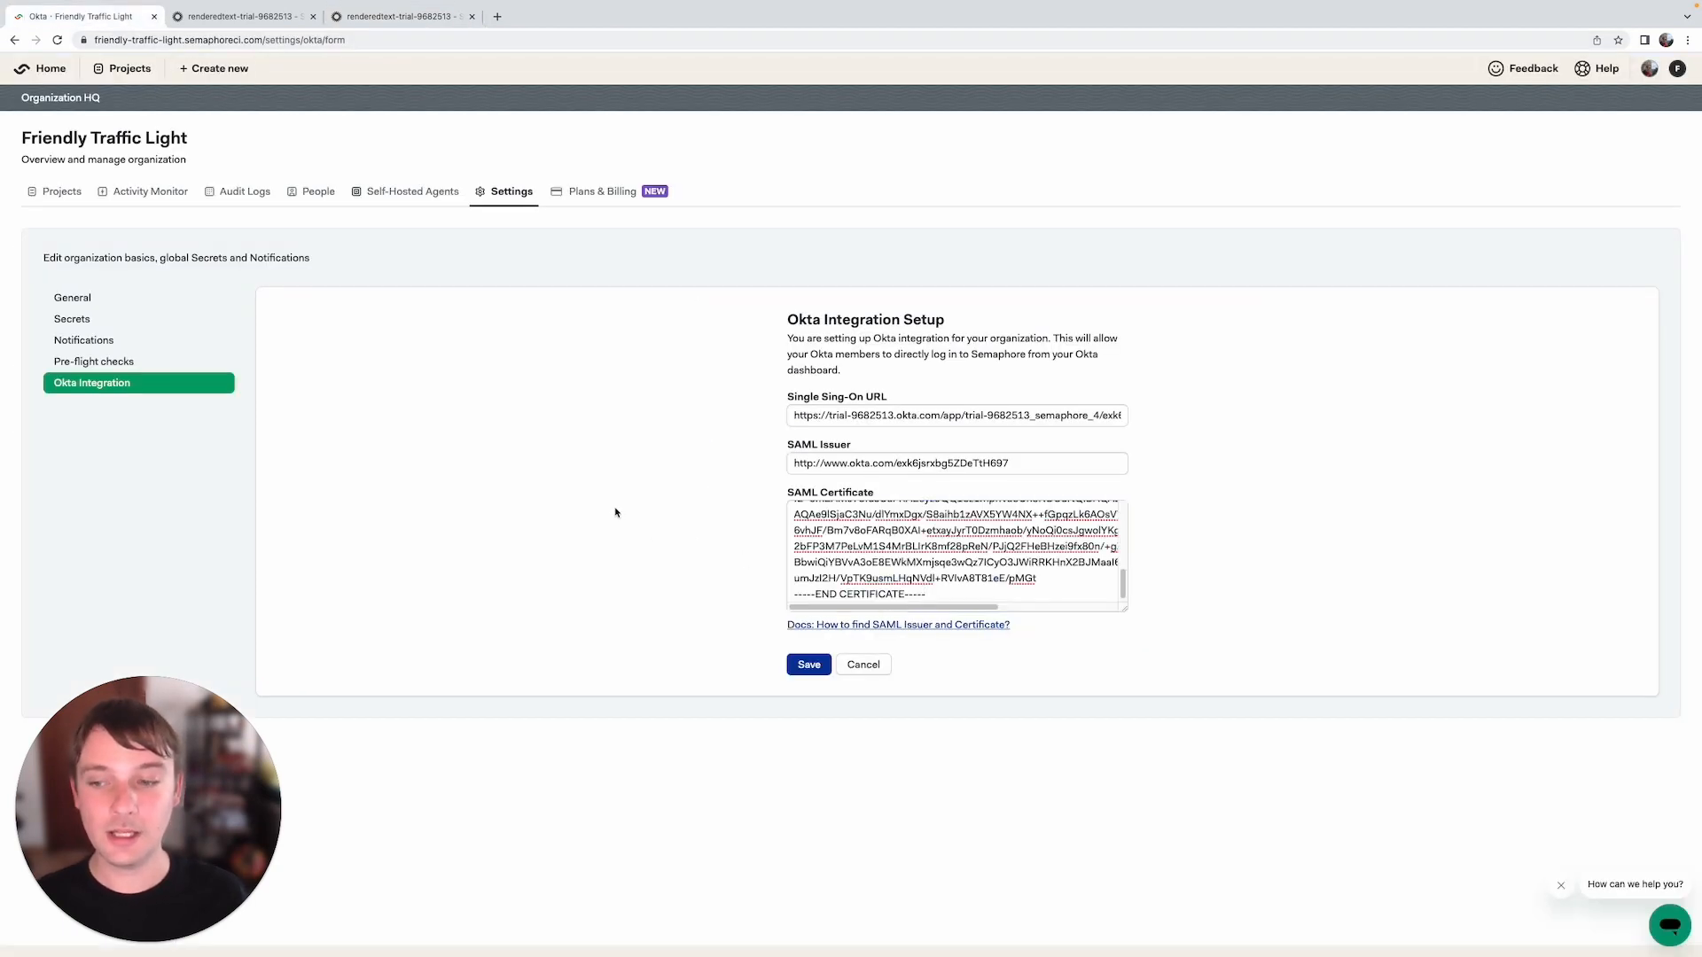
left_click(807, 665)
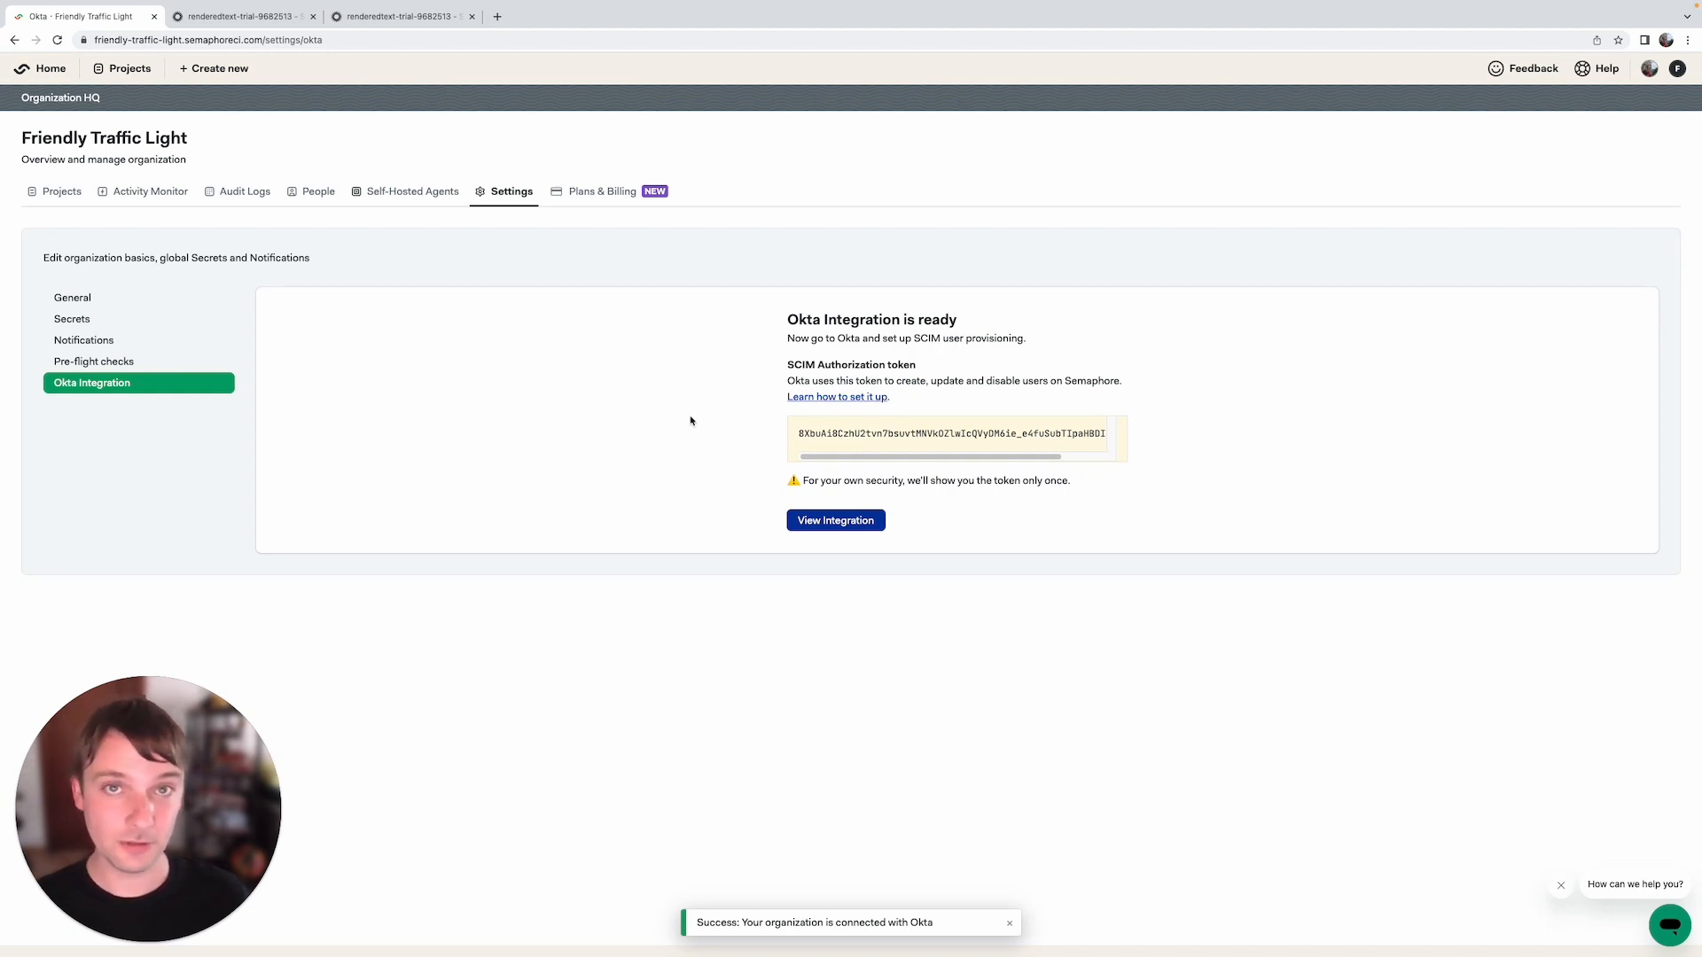
- Select the full SCIM authorization token issued by Semaphore, and open the Okta integration overview
left_click_drag(800, 431, 1126, 440)
left_click(1159, 396)
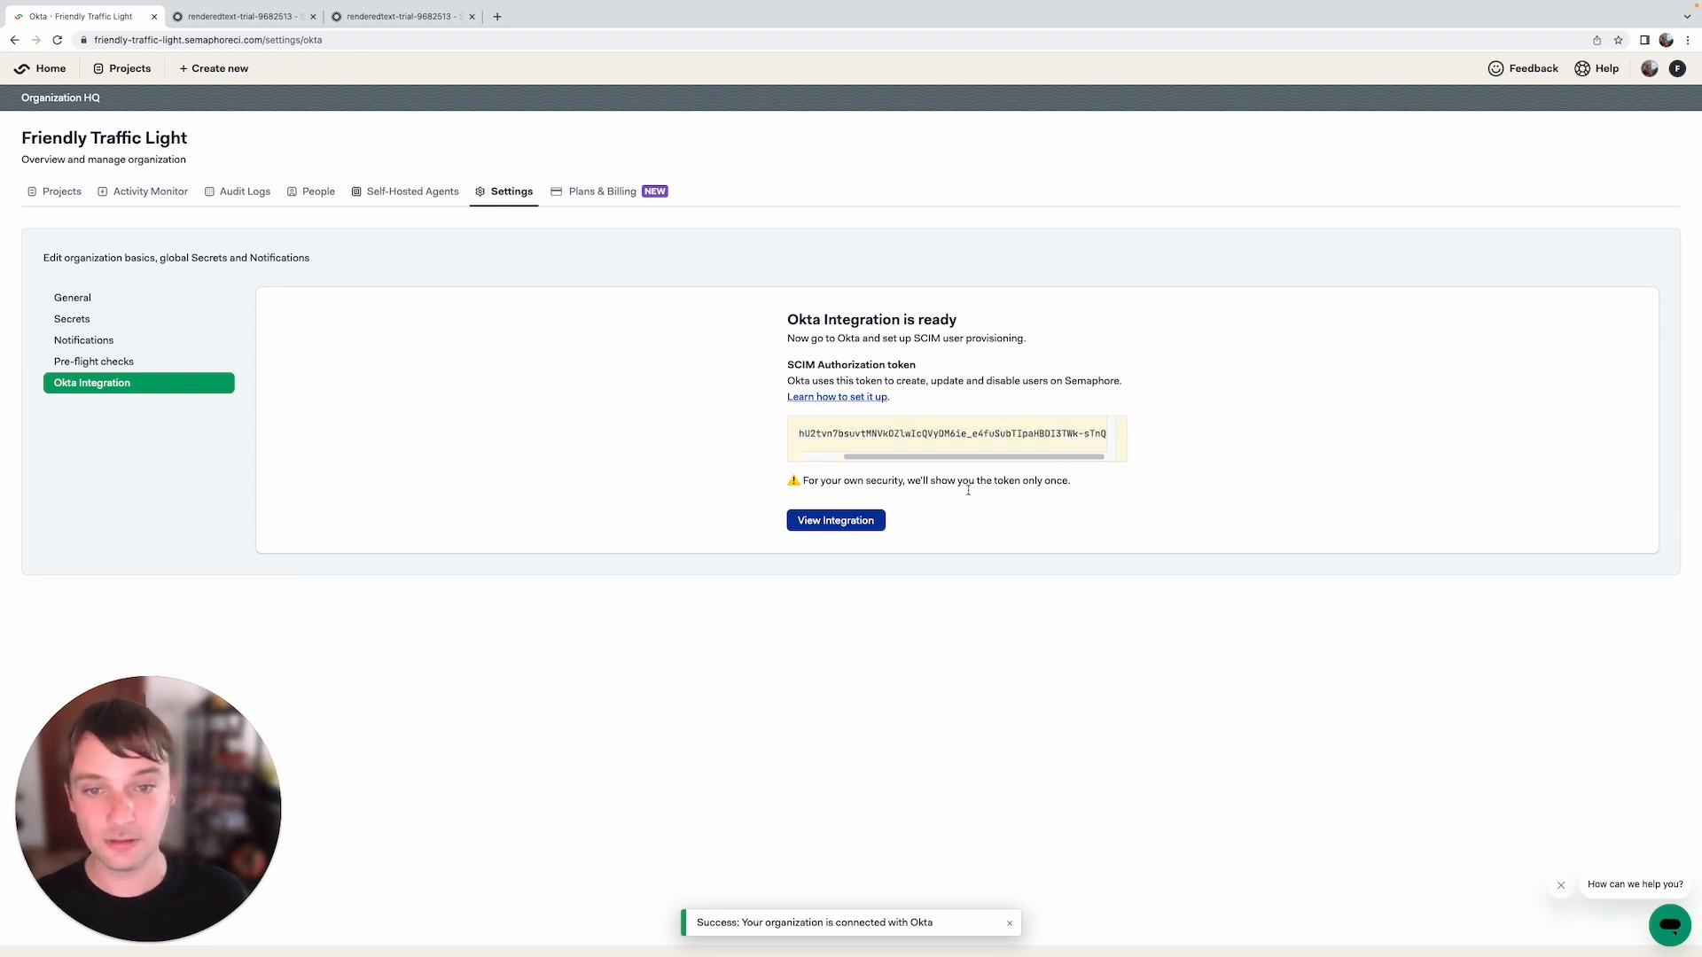
left_click(838, 521)
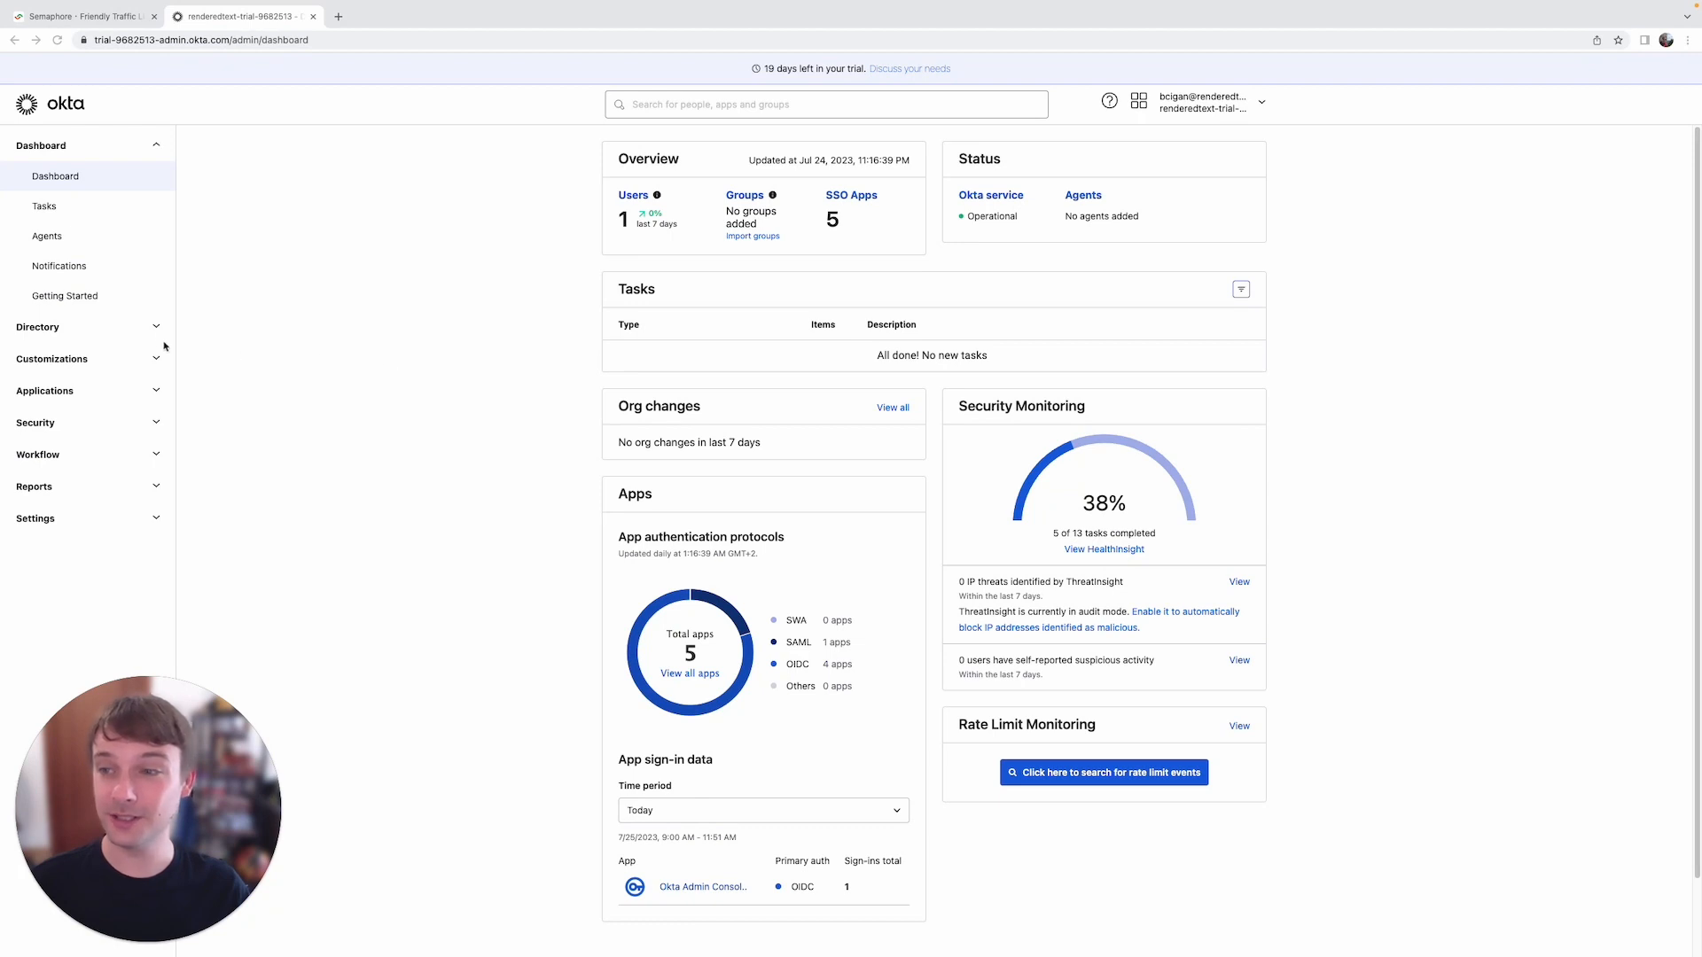
- Open the general settings of the Semaphore application from the Okta applications list
left_click(52, 391)
left_click(71, 429)
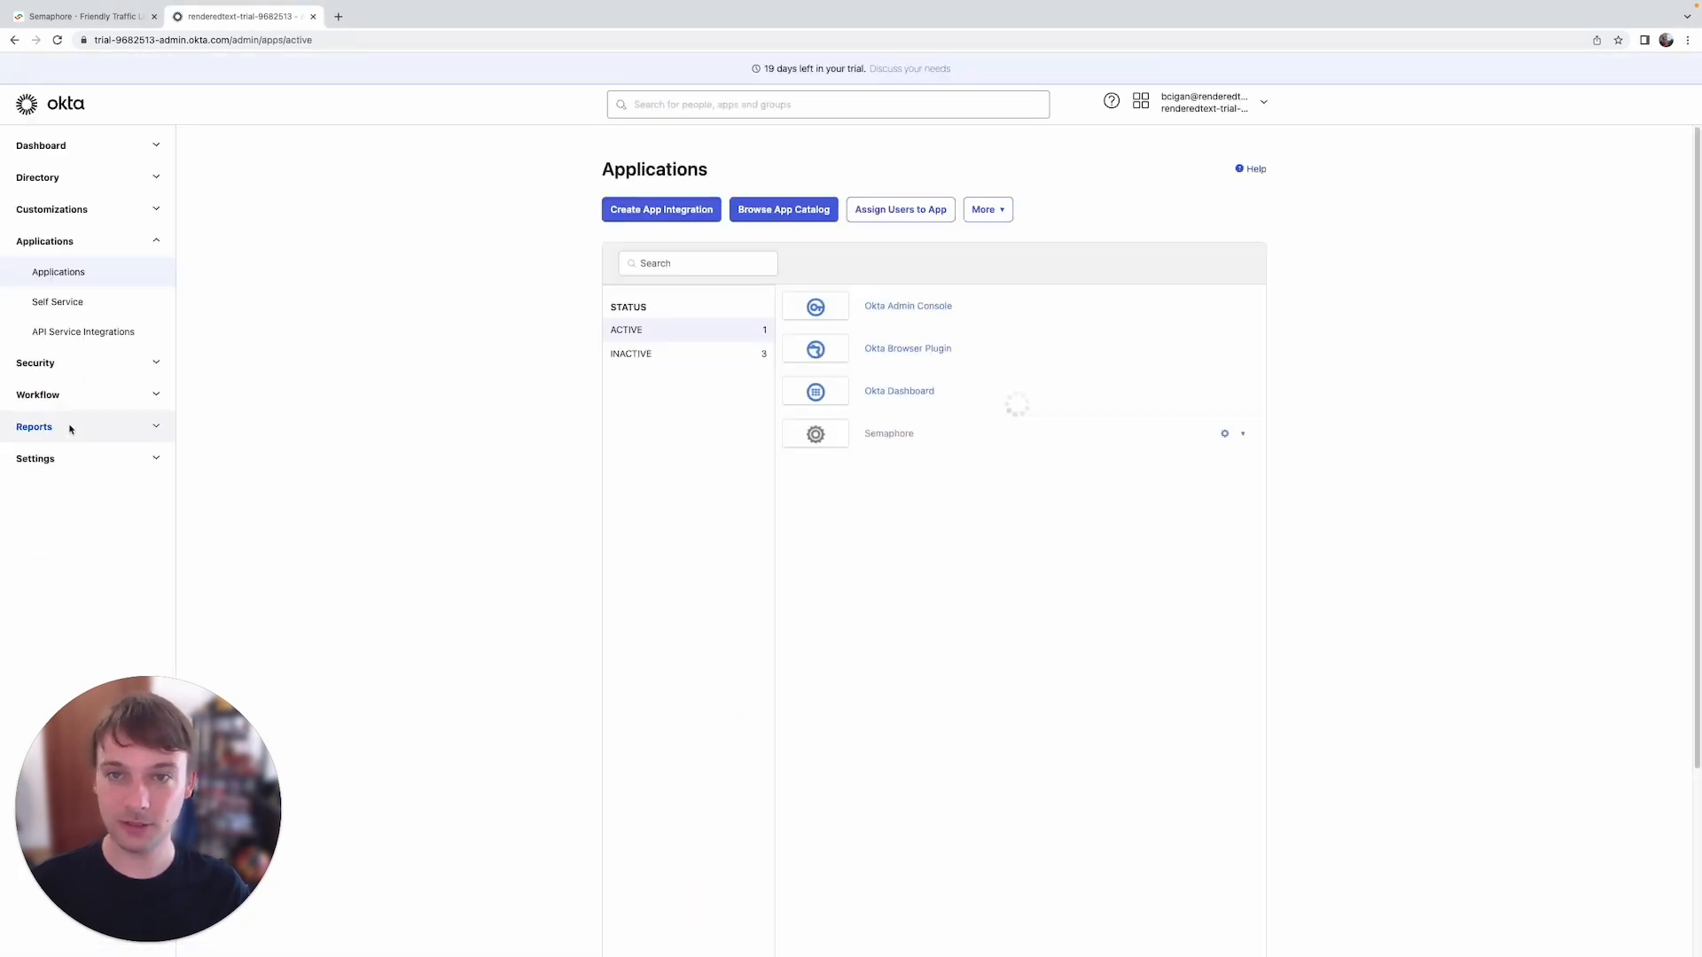
left_click(882, 434)
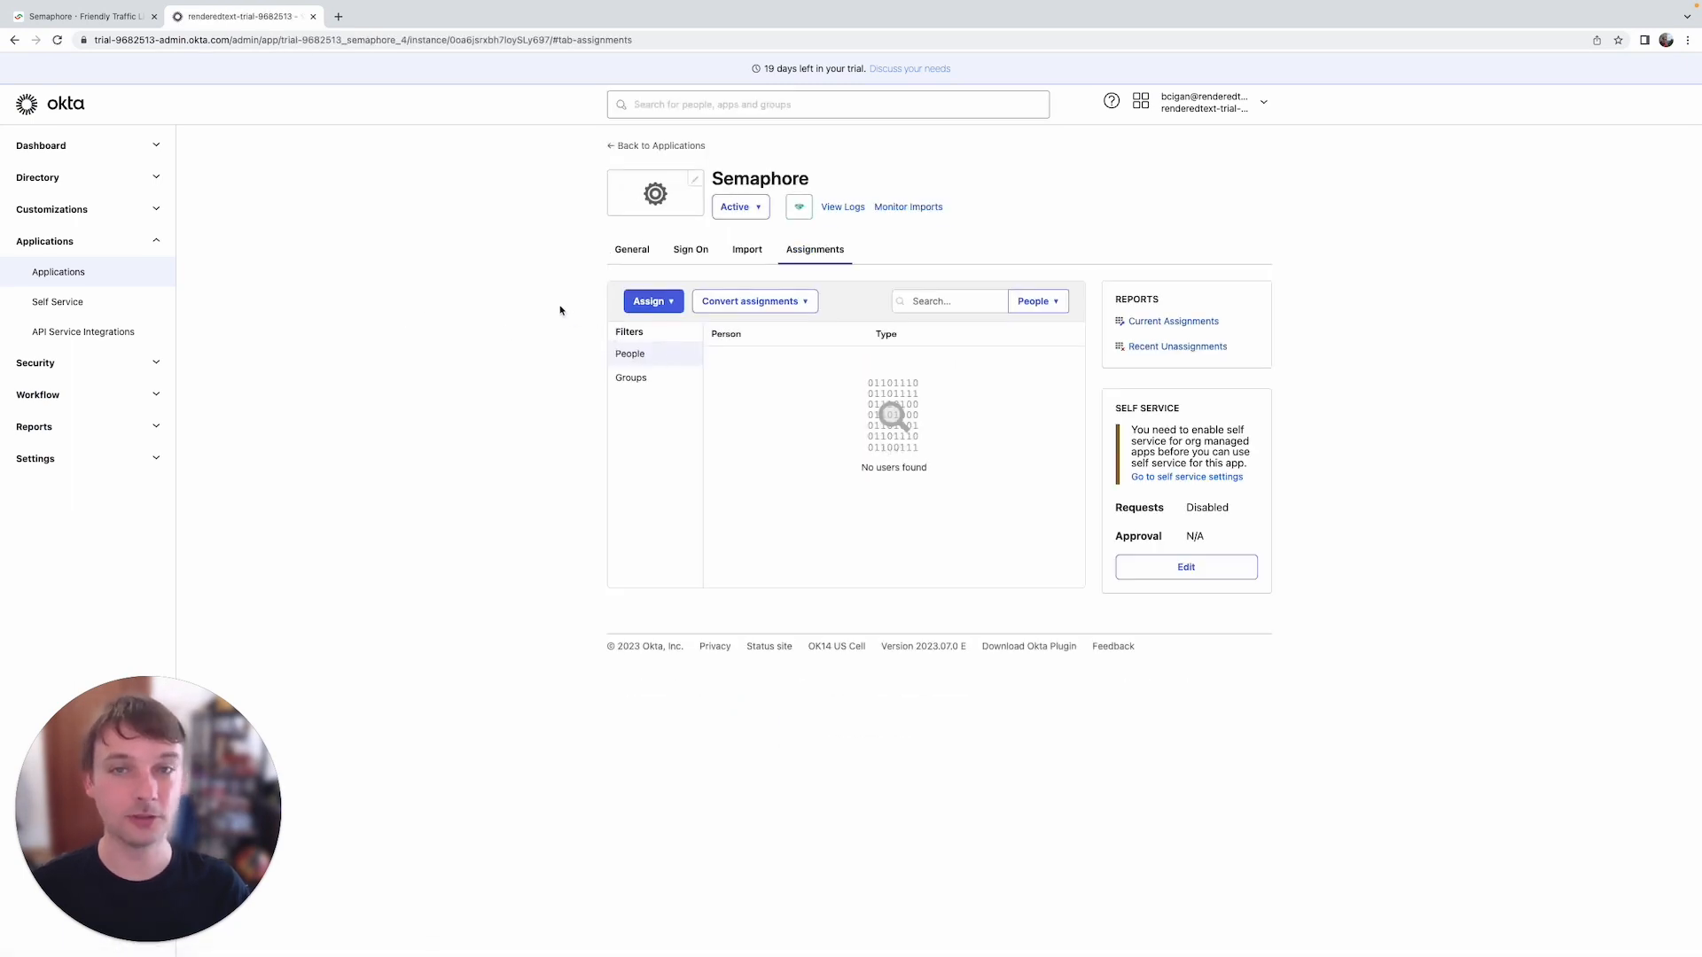
left_click(626, 250)
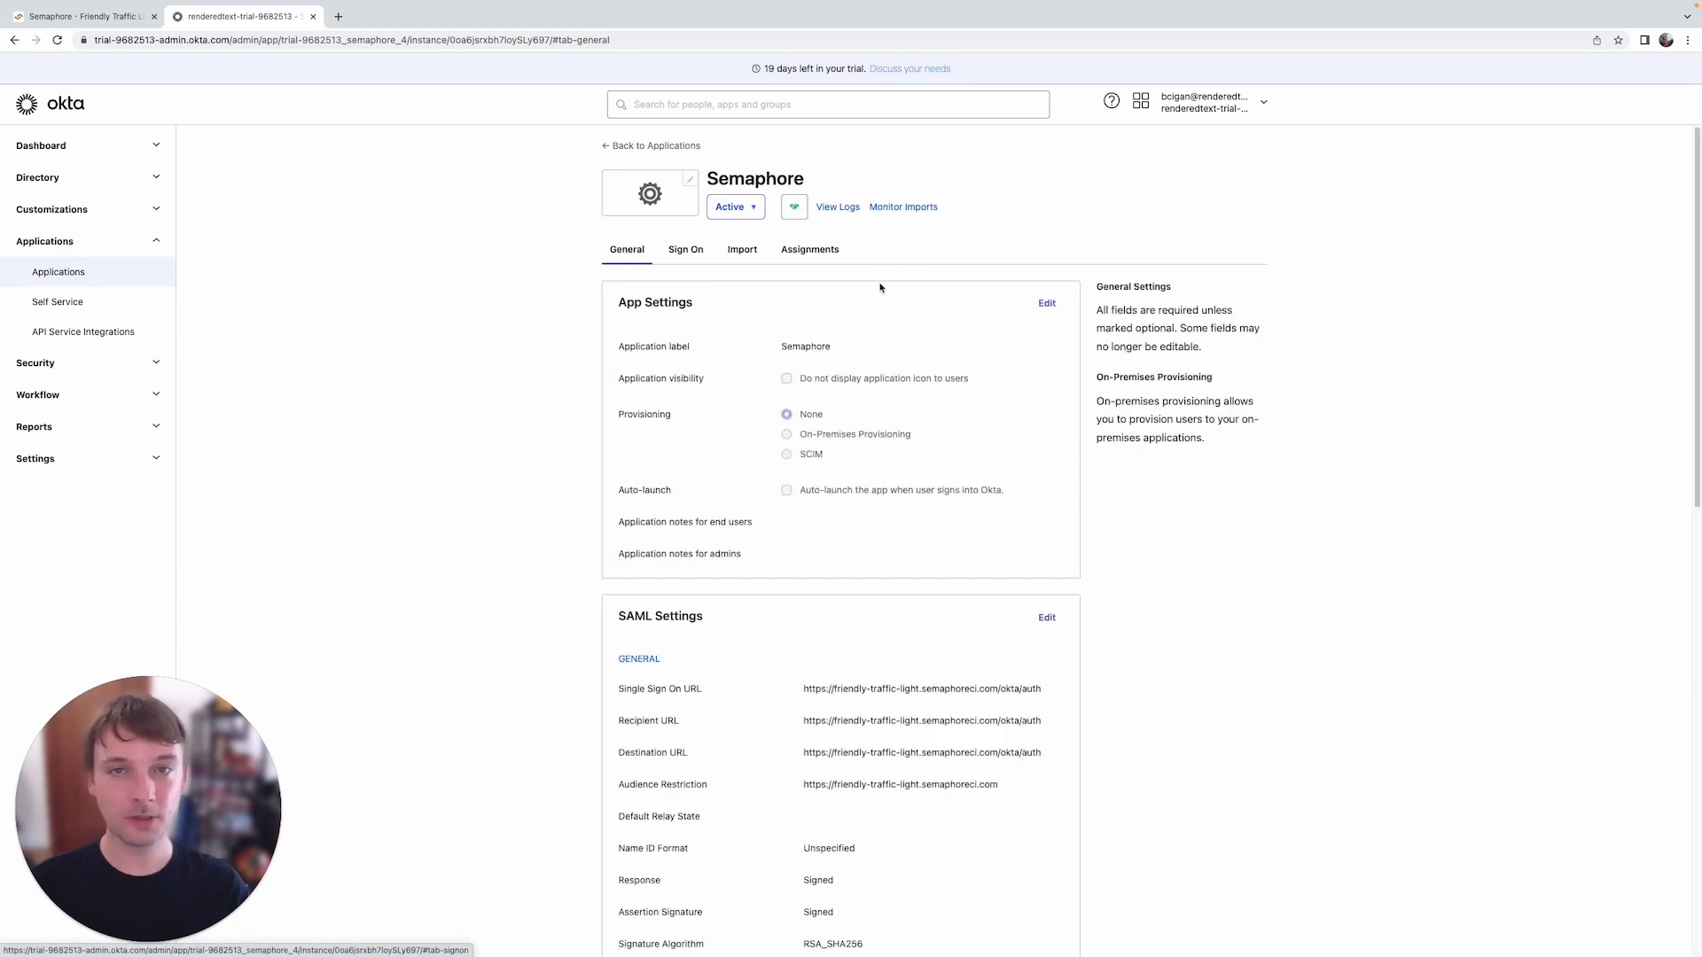
- Set the Semaphore application's provisioning to SCIM in its App Settings and save
left_click(1048, 305)
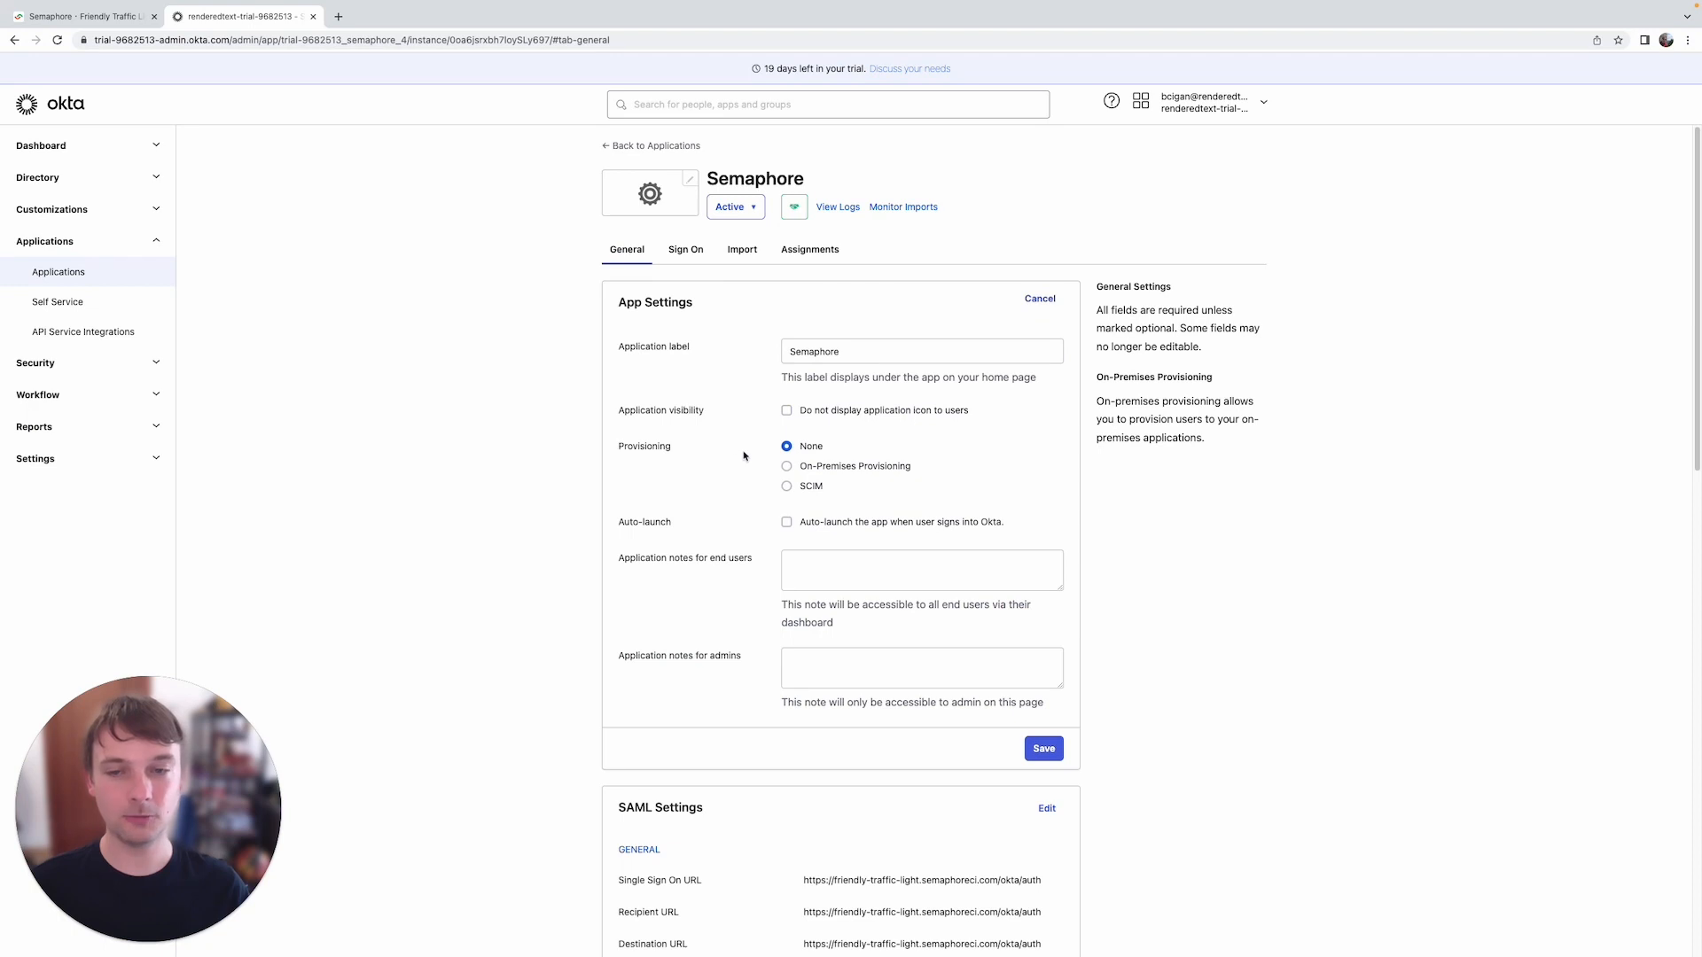
left_click(787, 487)
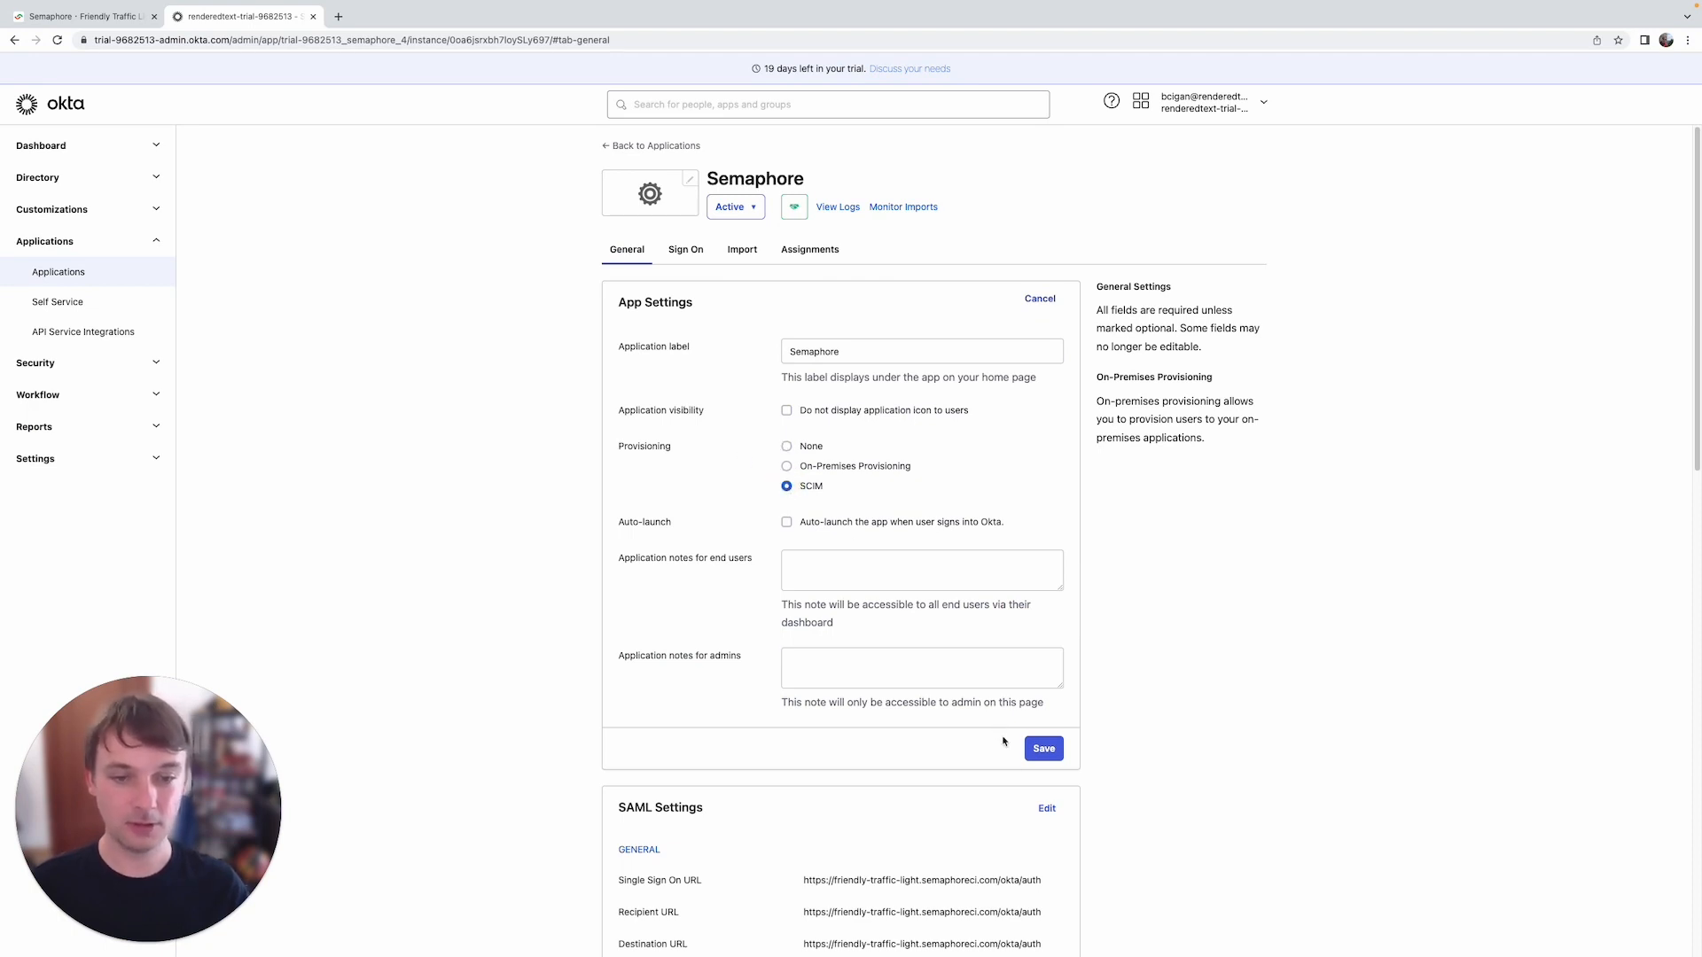
left_click(1043, 749)
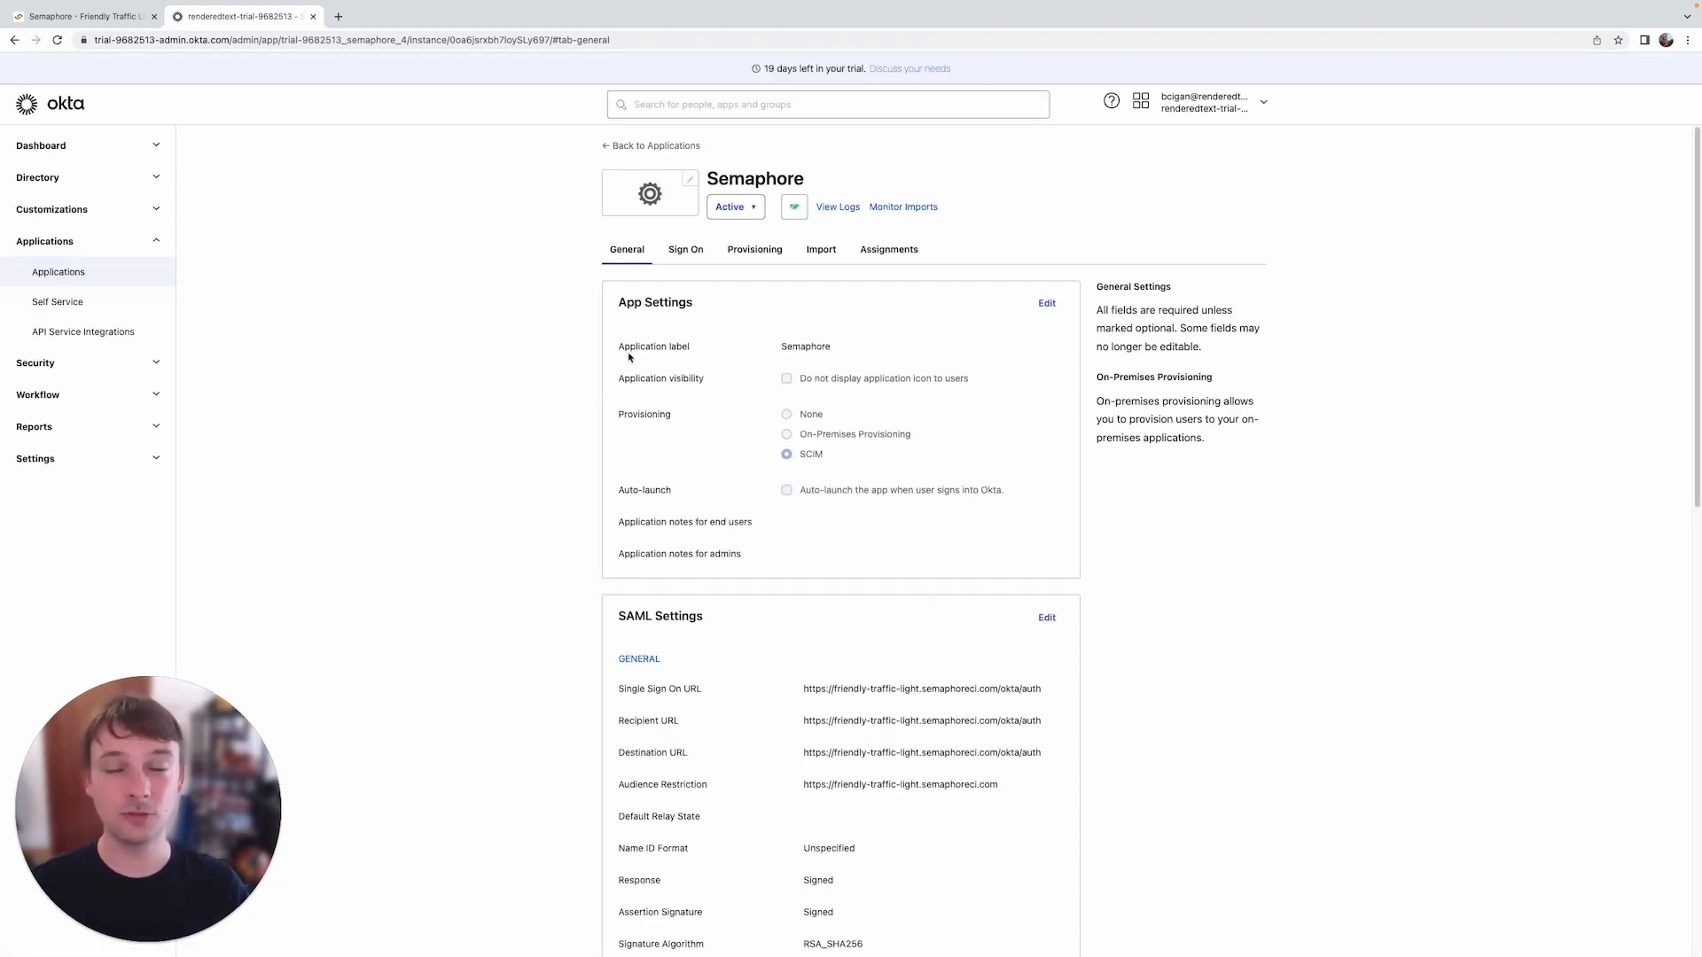
left_click(766, 251)
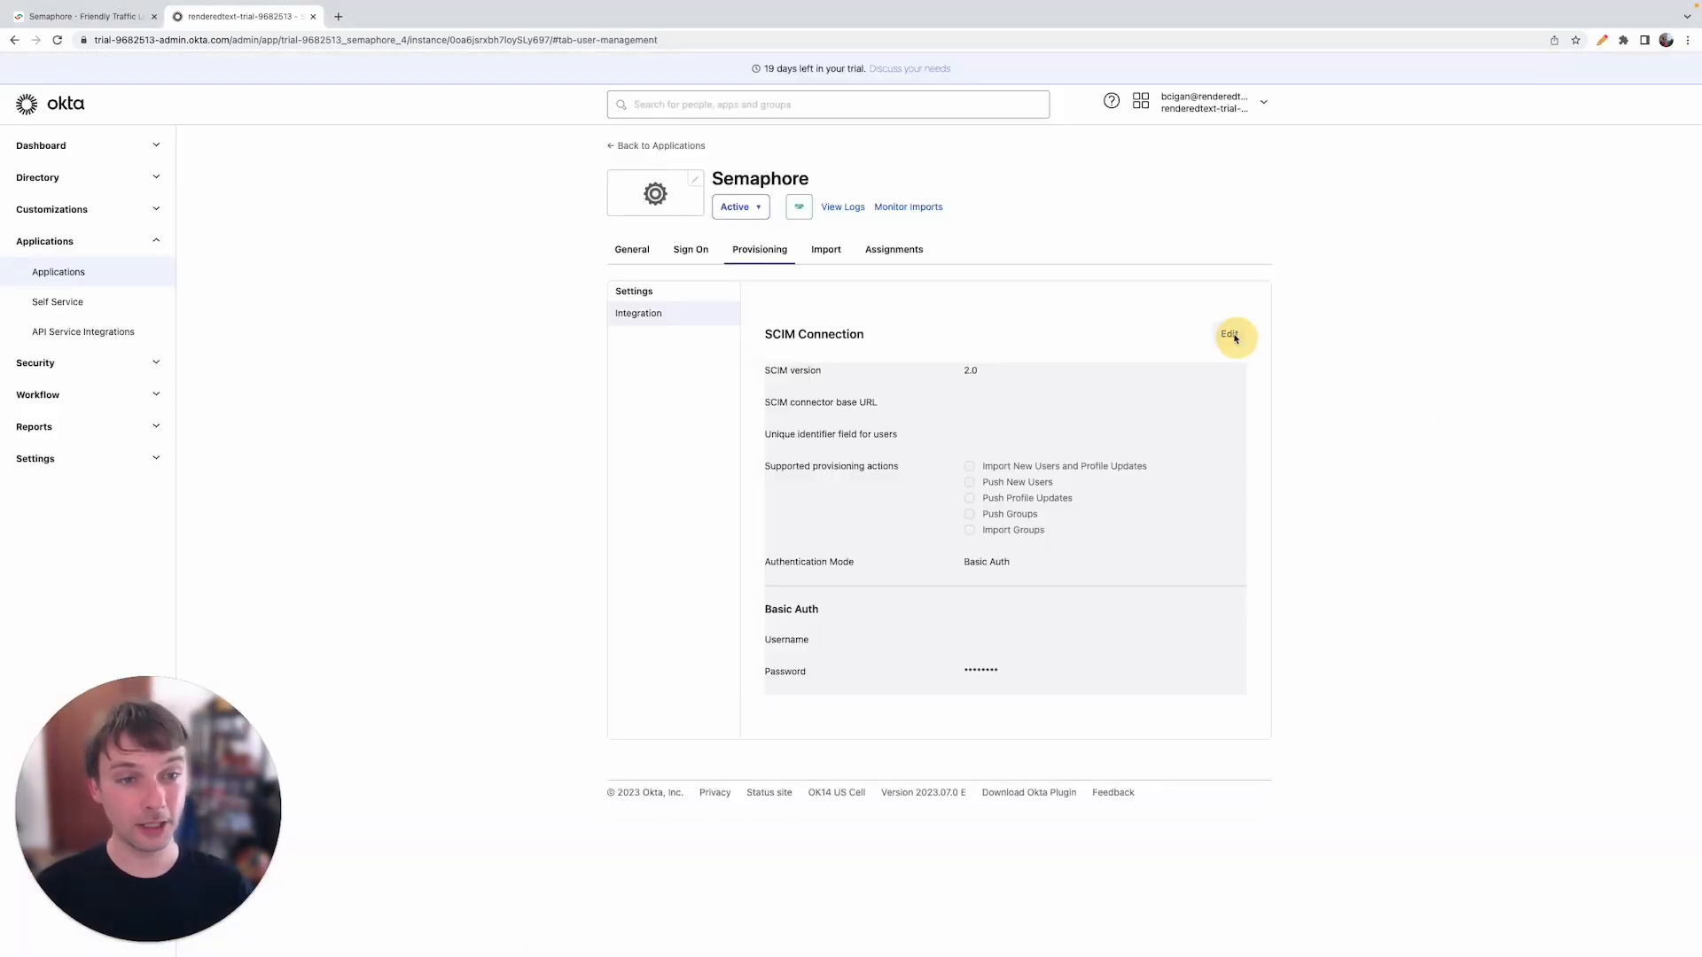
left_click(1232, 334)
left_click(993, 408)
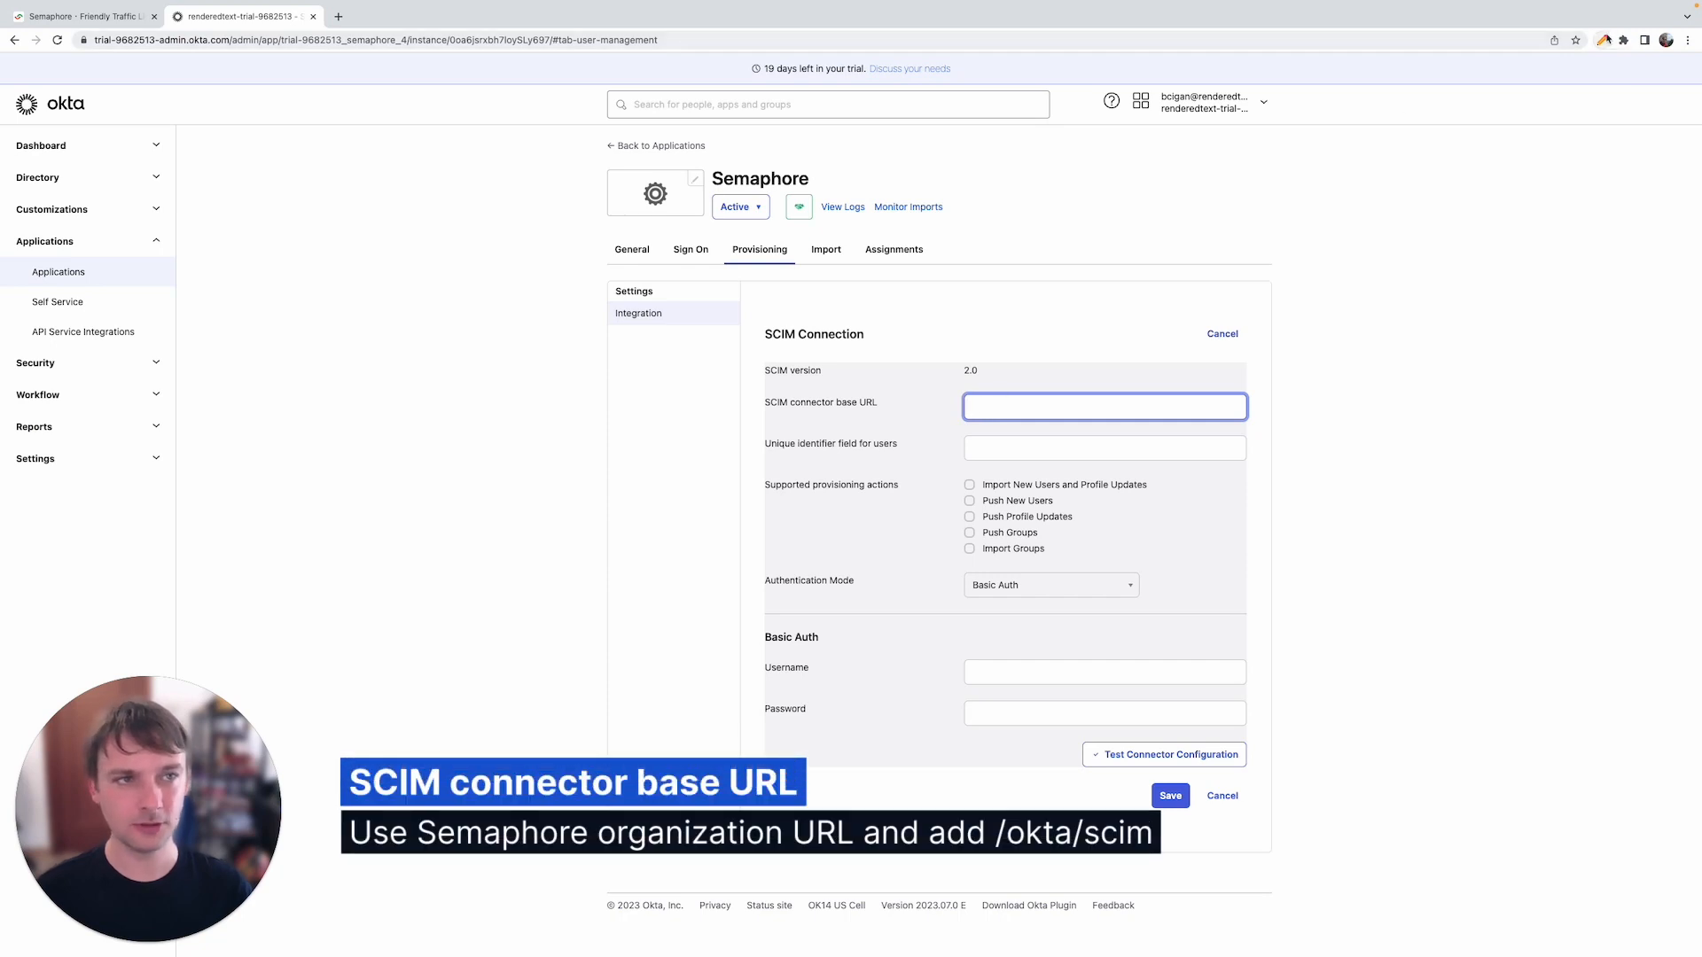
left_click(1602, 40)
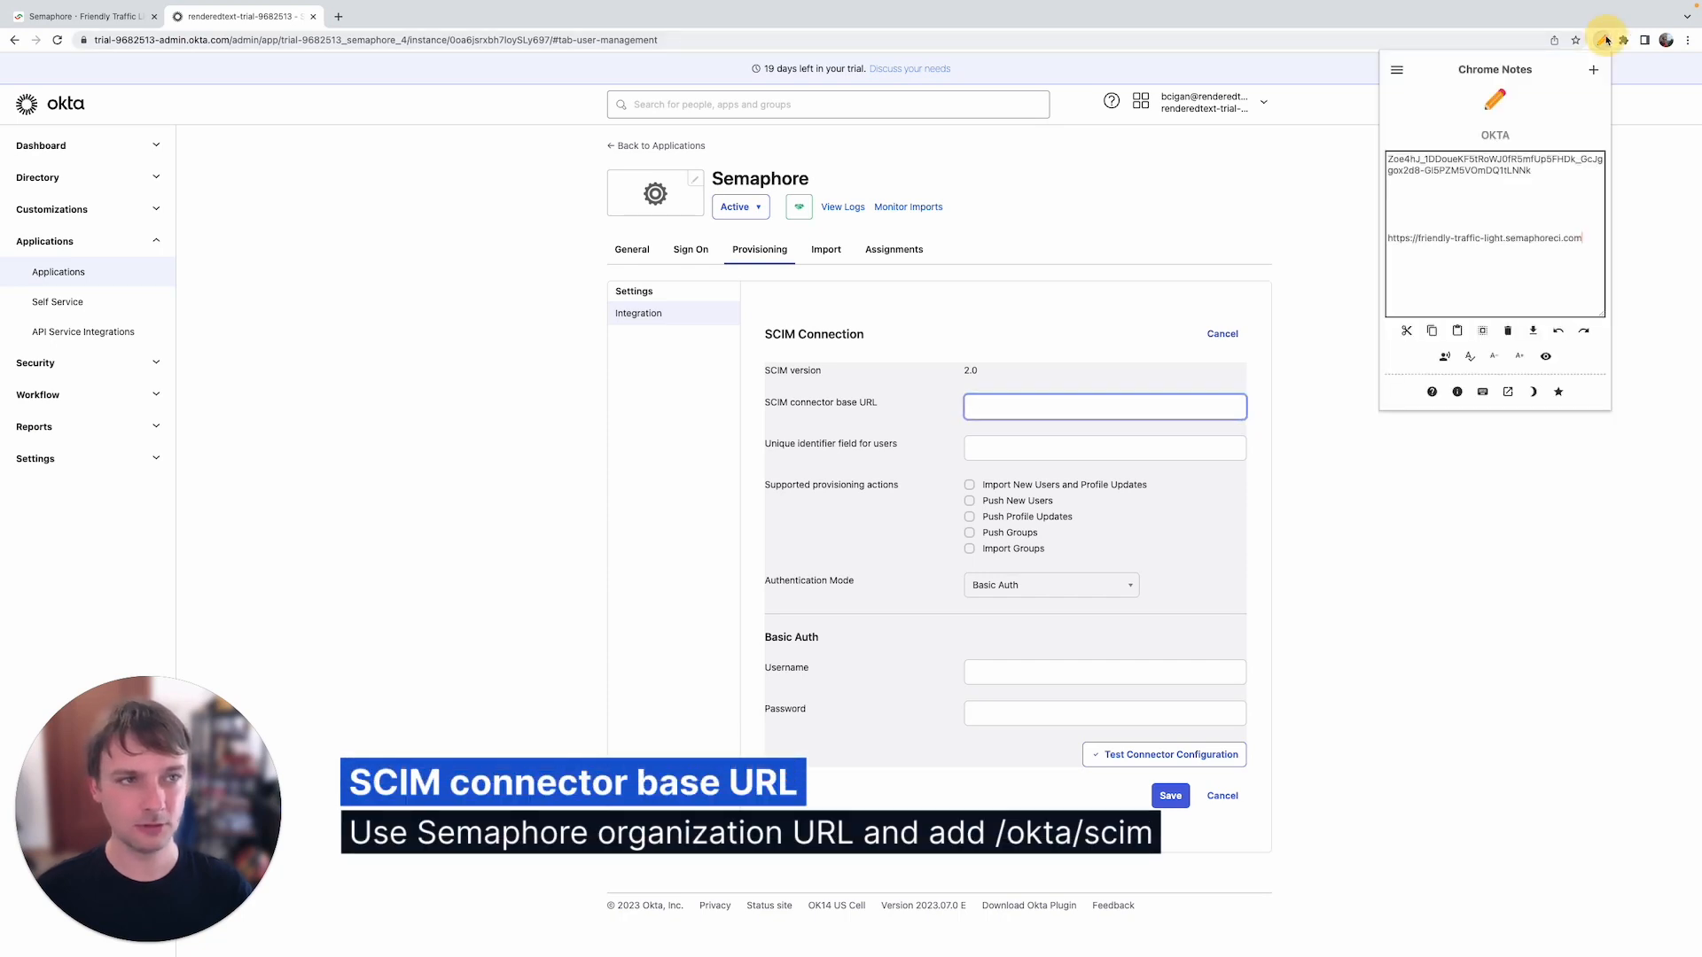
left_click(1429, 235)
left_click_drag(1582, 239, 1387, 238)
key("super+c")
left_click(1037, 405)
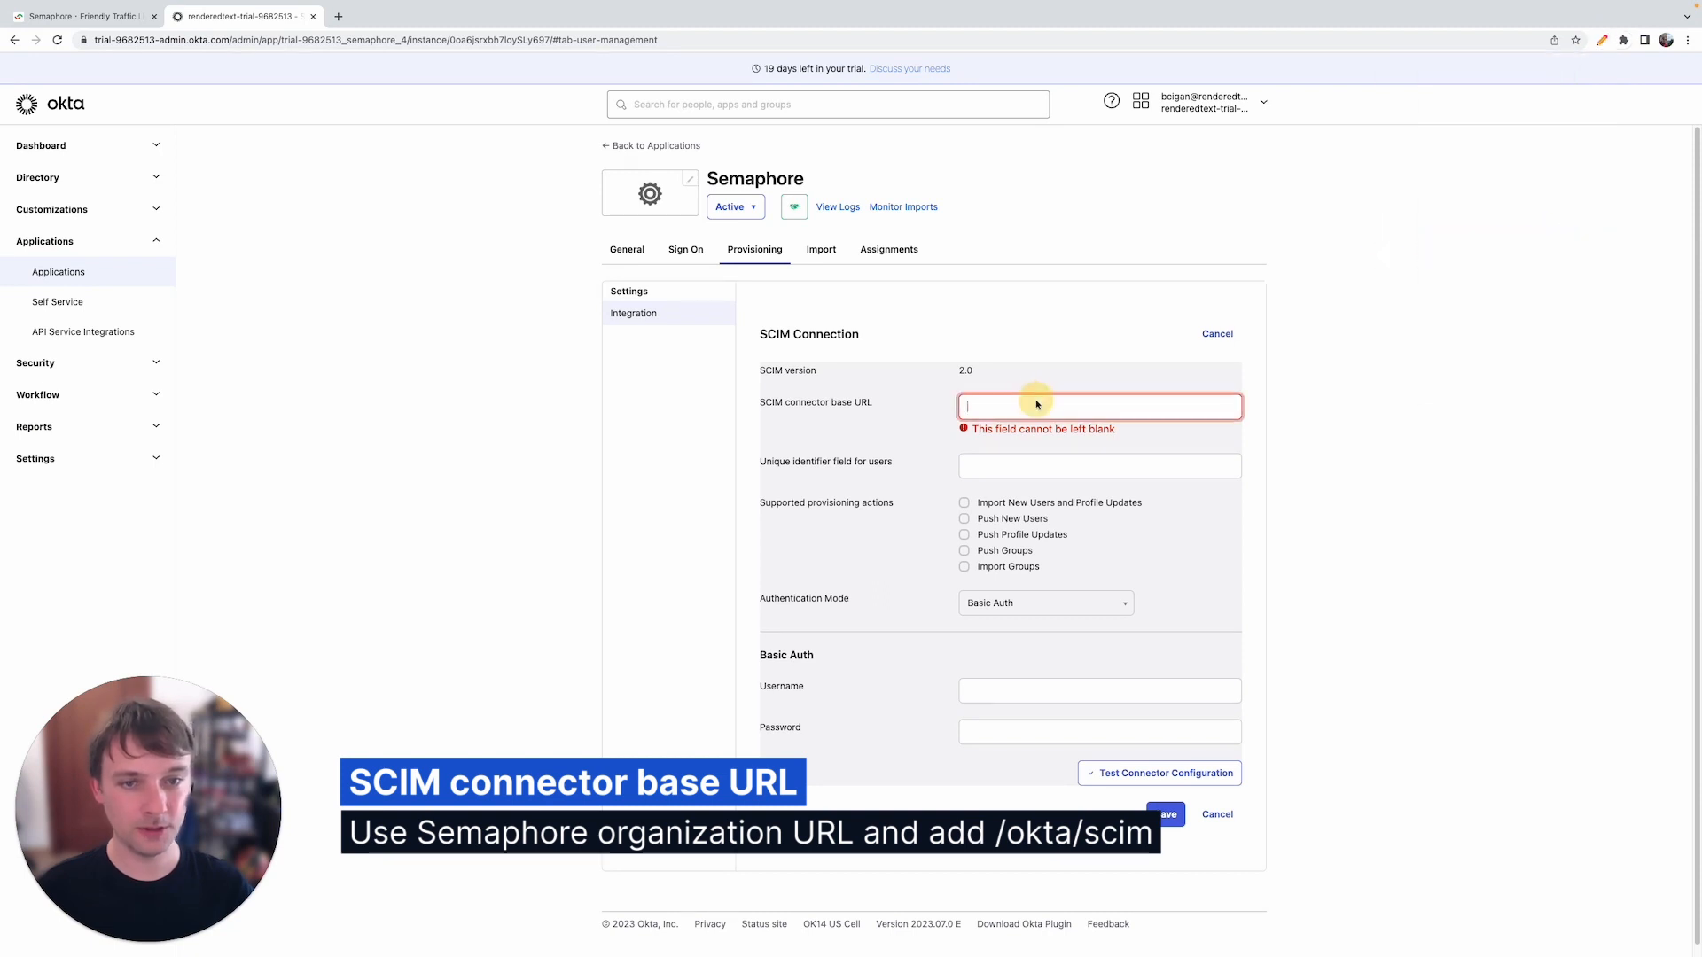
key("super+v")
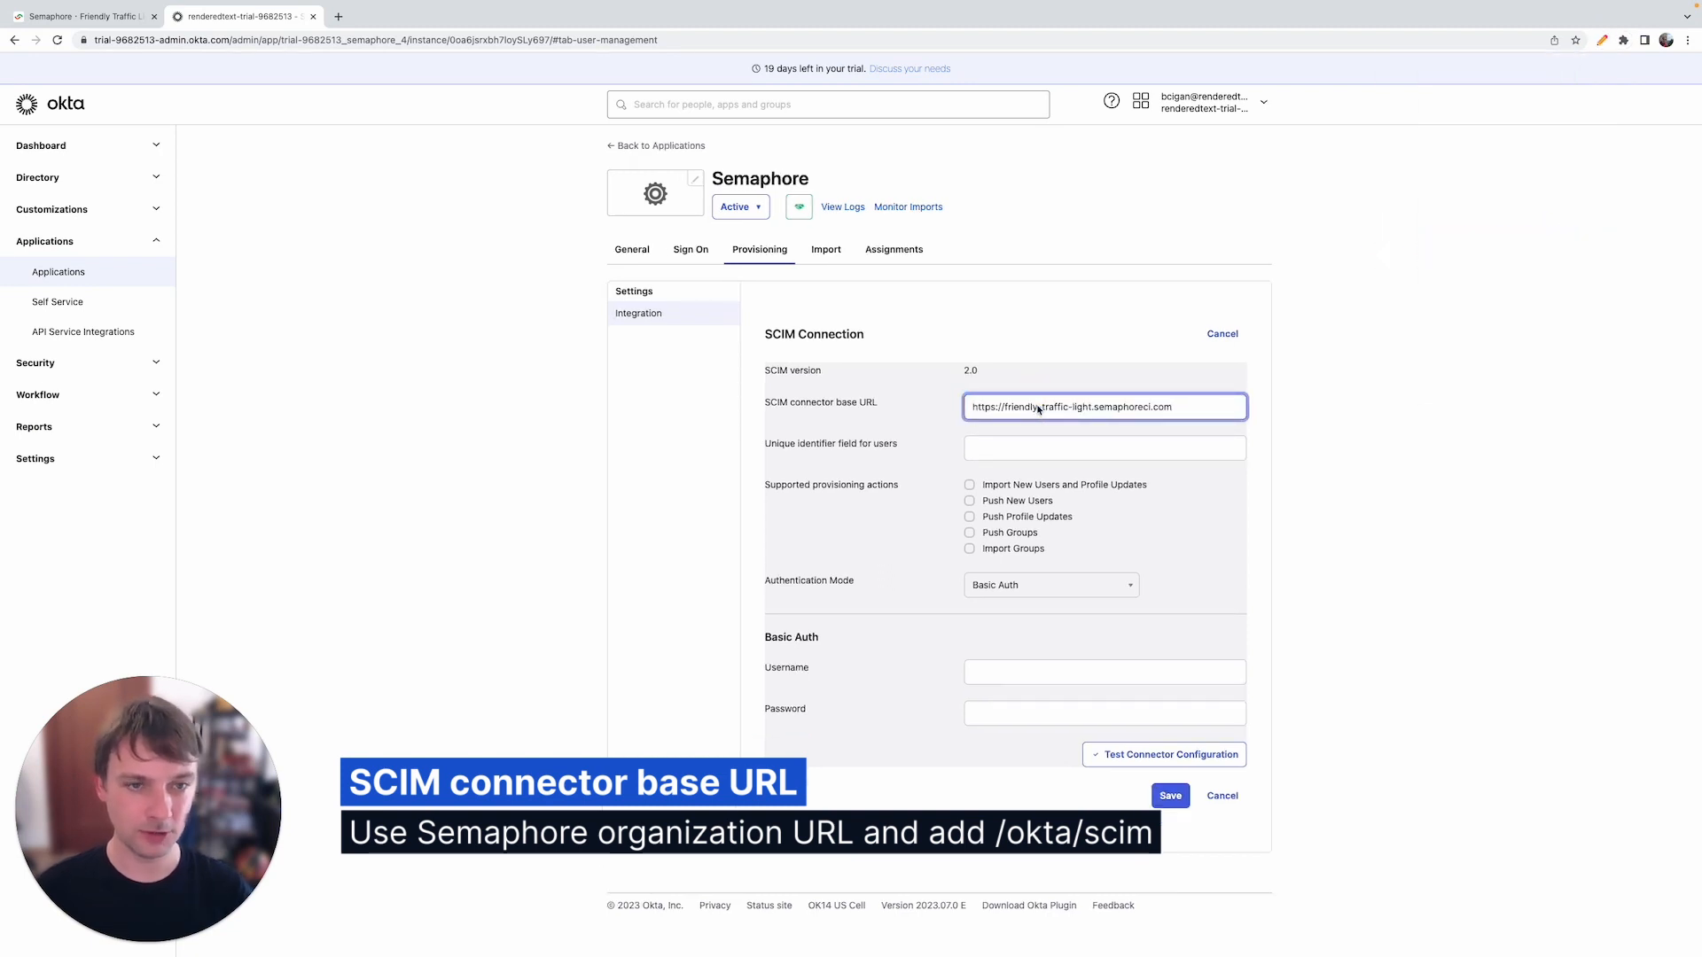
type("okta/")
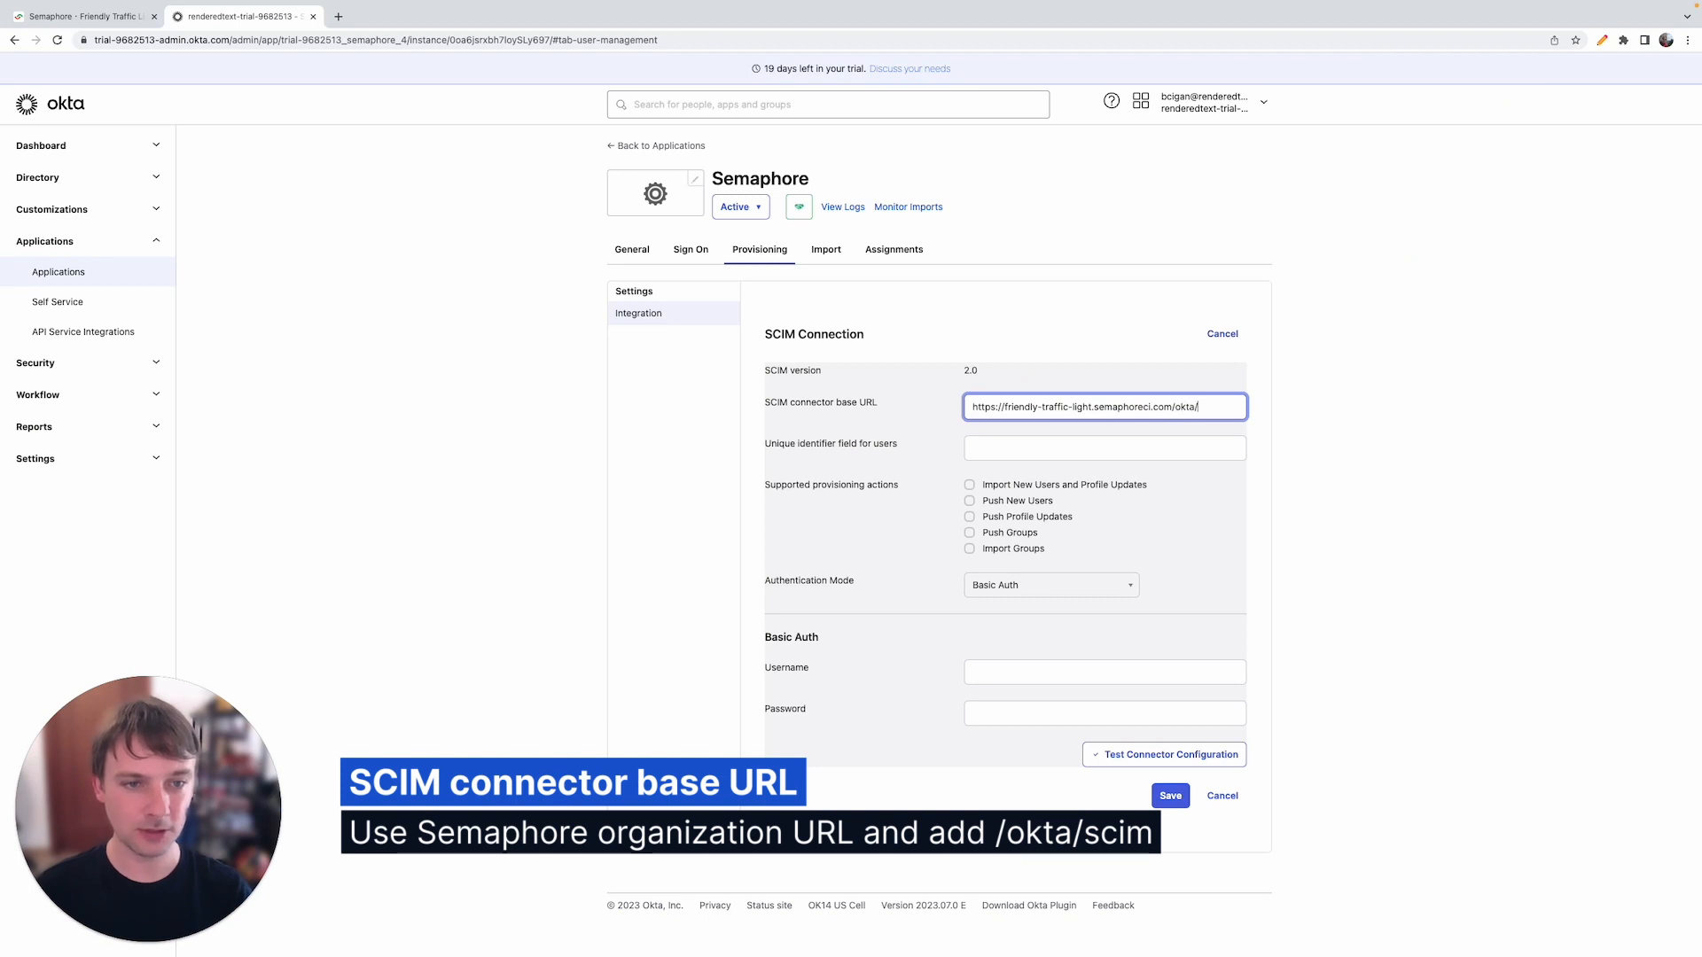
type("scim")
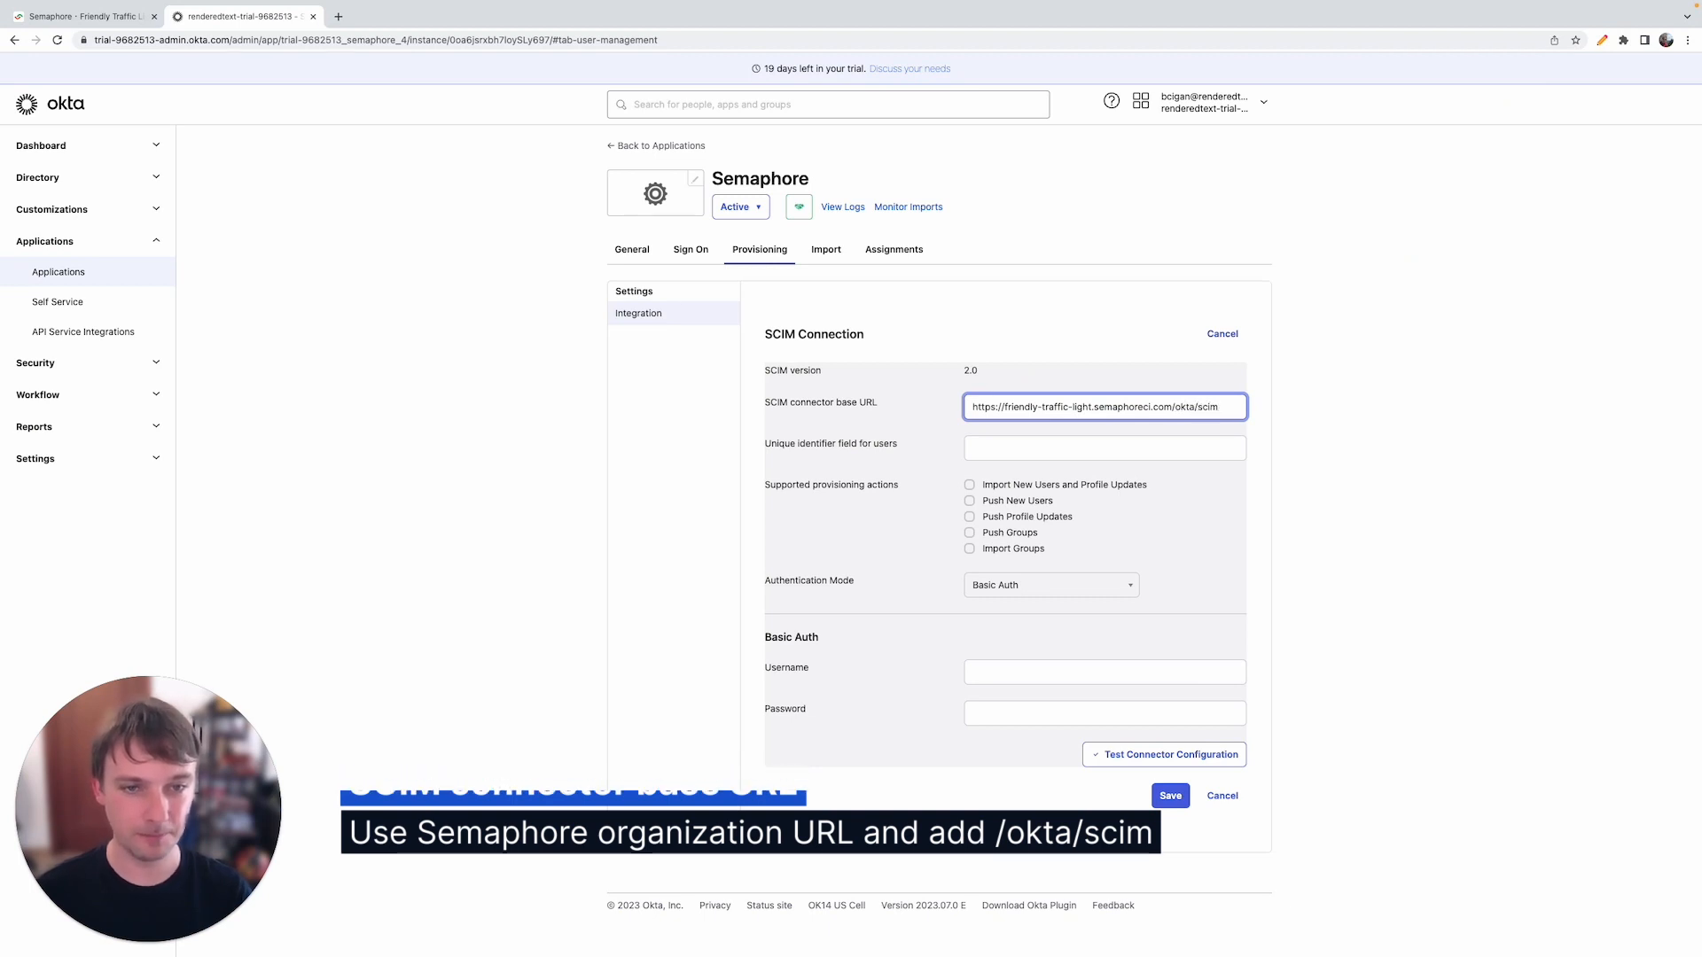
- Set the unique identifier field for users to email and enable Push New Users, Push Profile Updates and Push Groups
key("Tab")
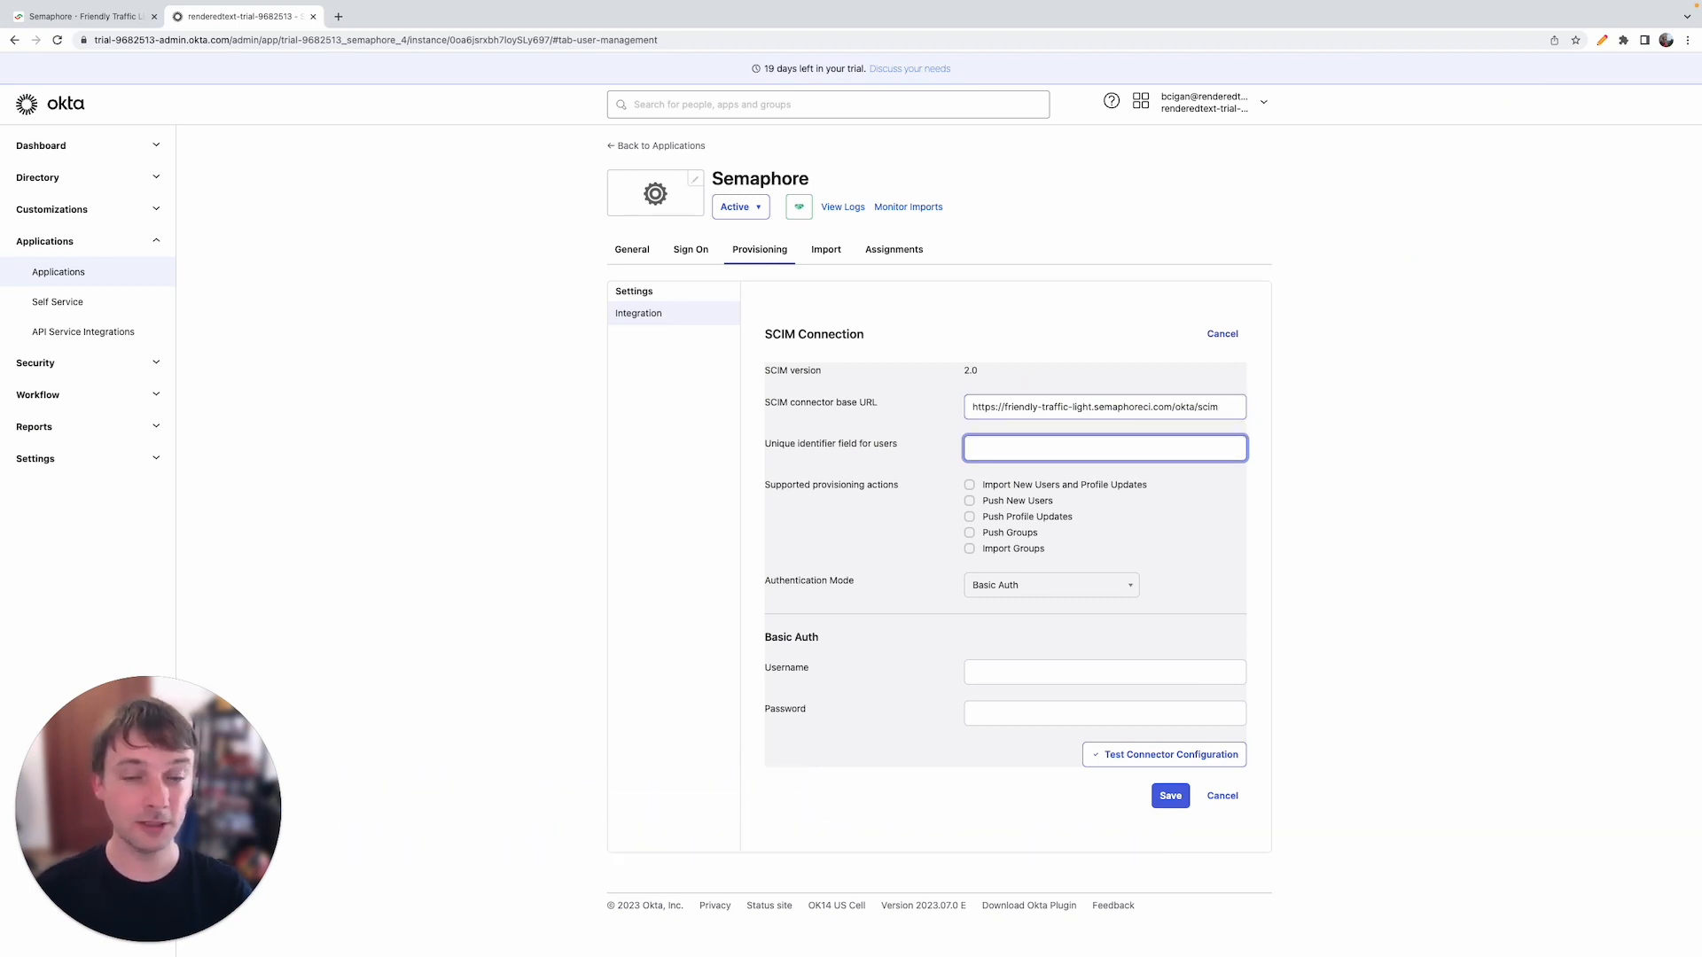
type("email")
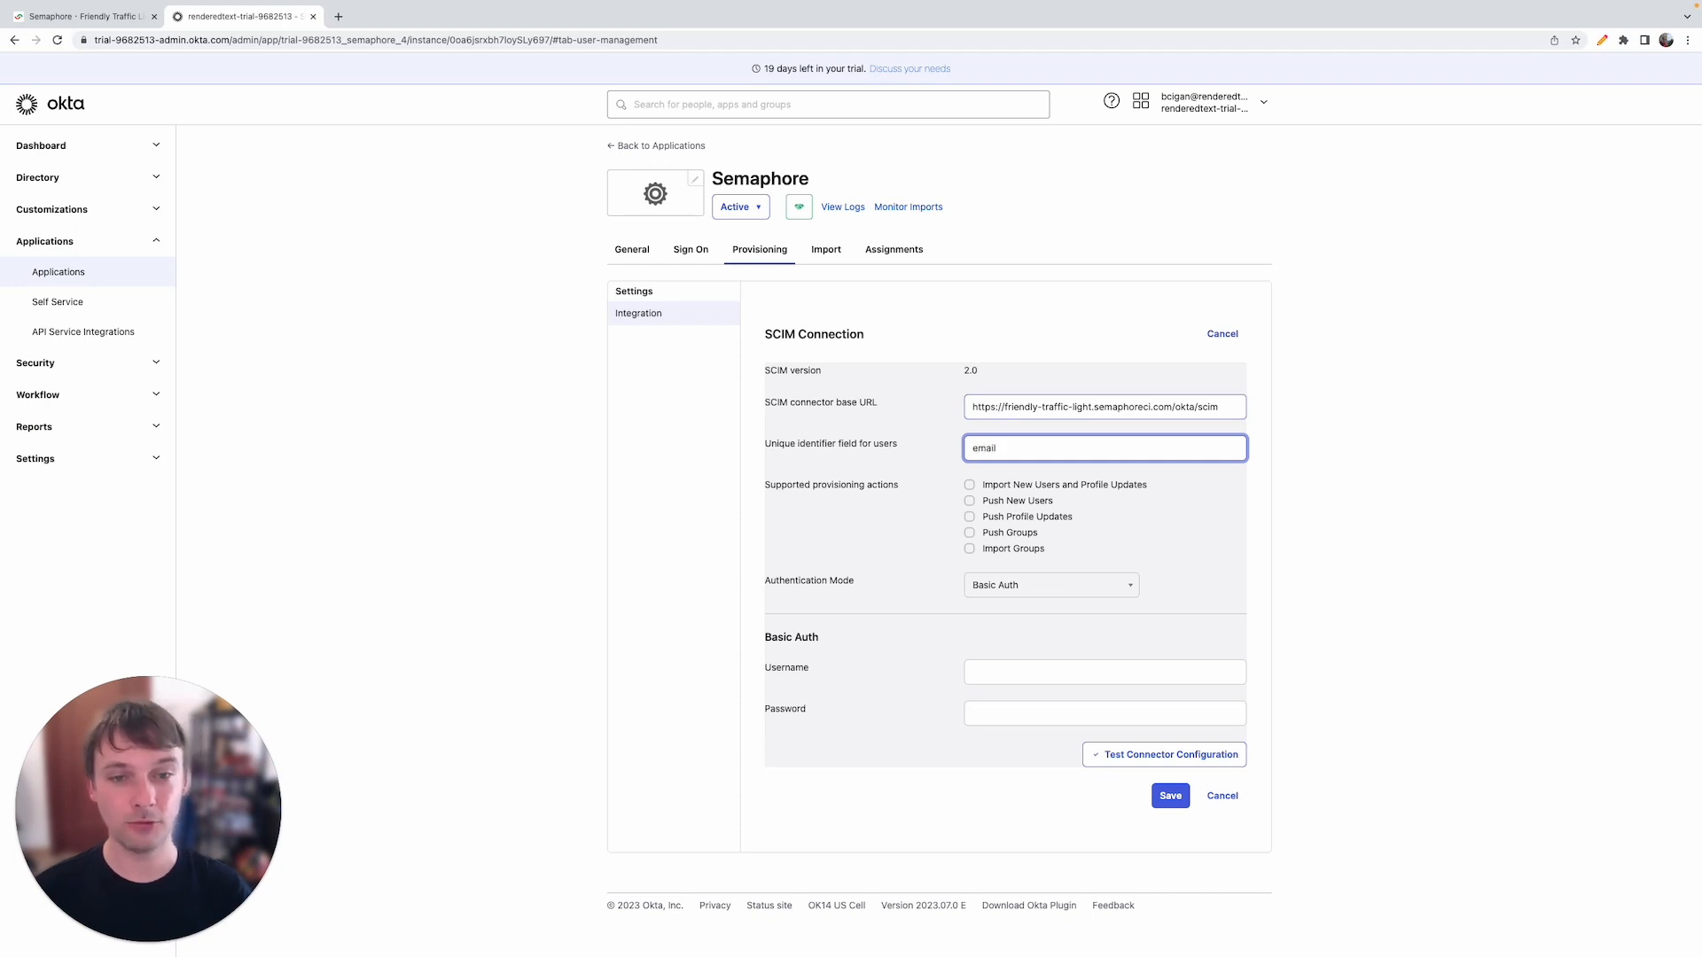
left_click(1419, 468)
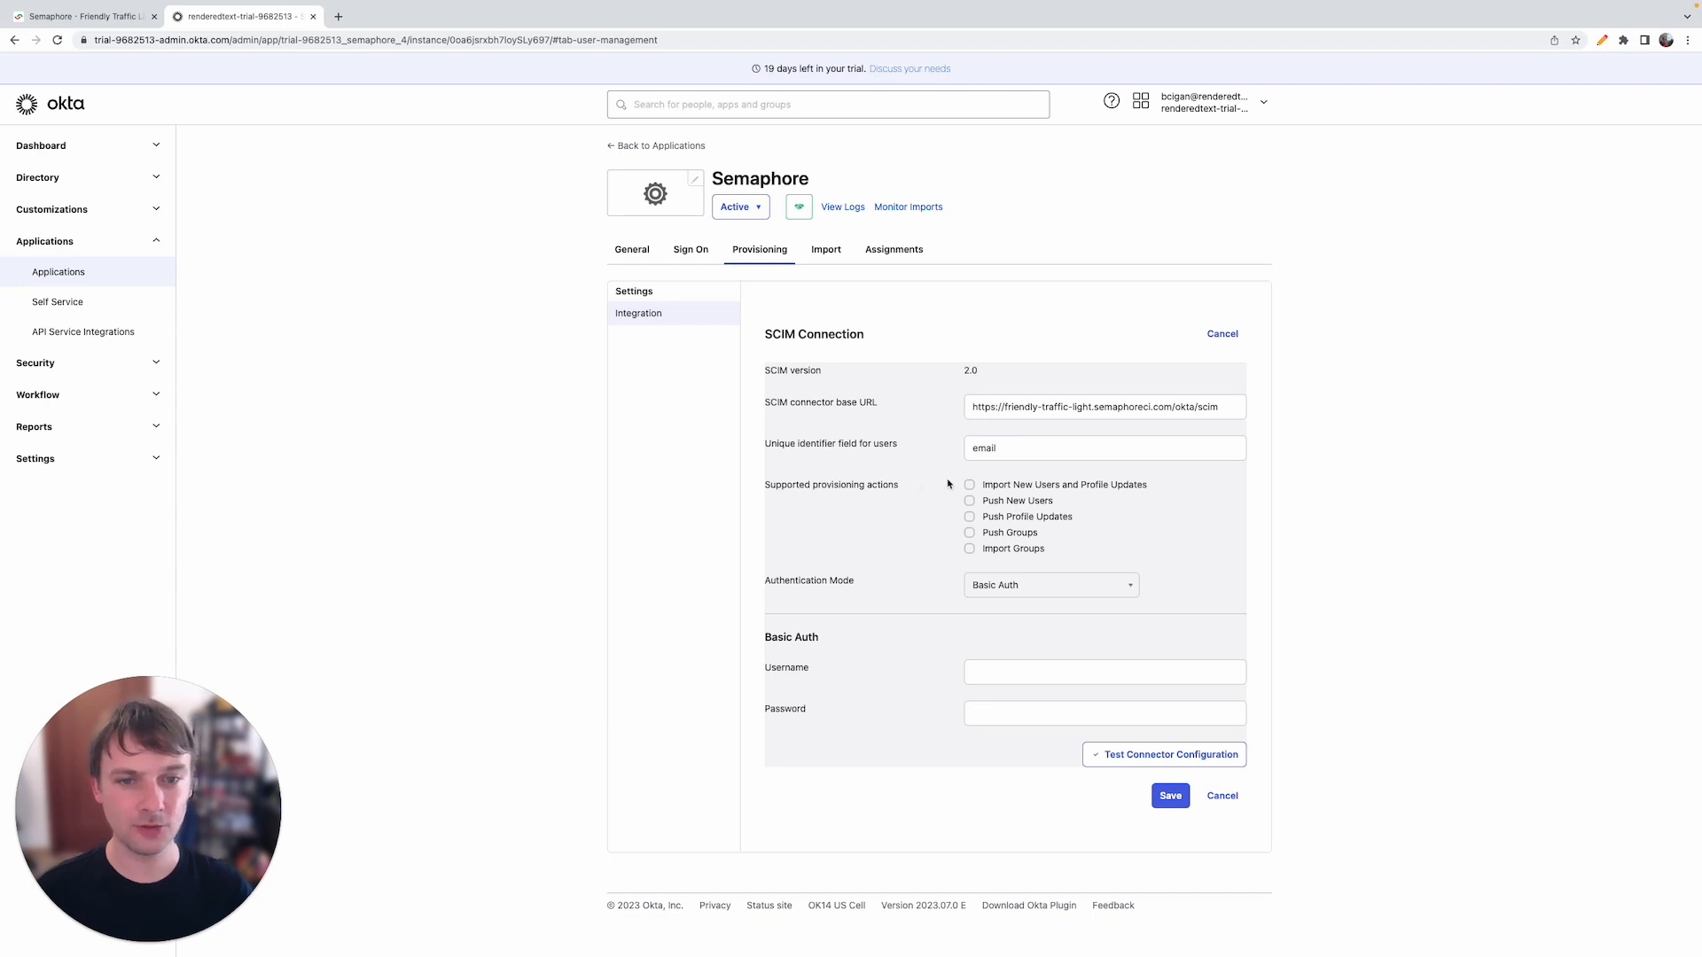
left_click(969, 501)
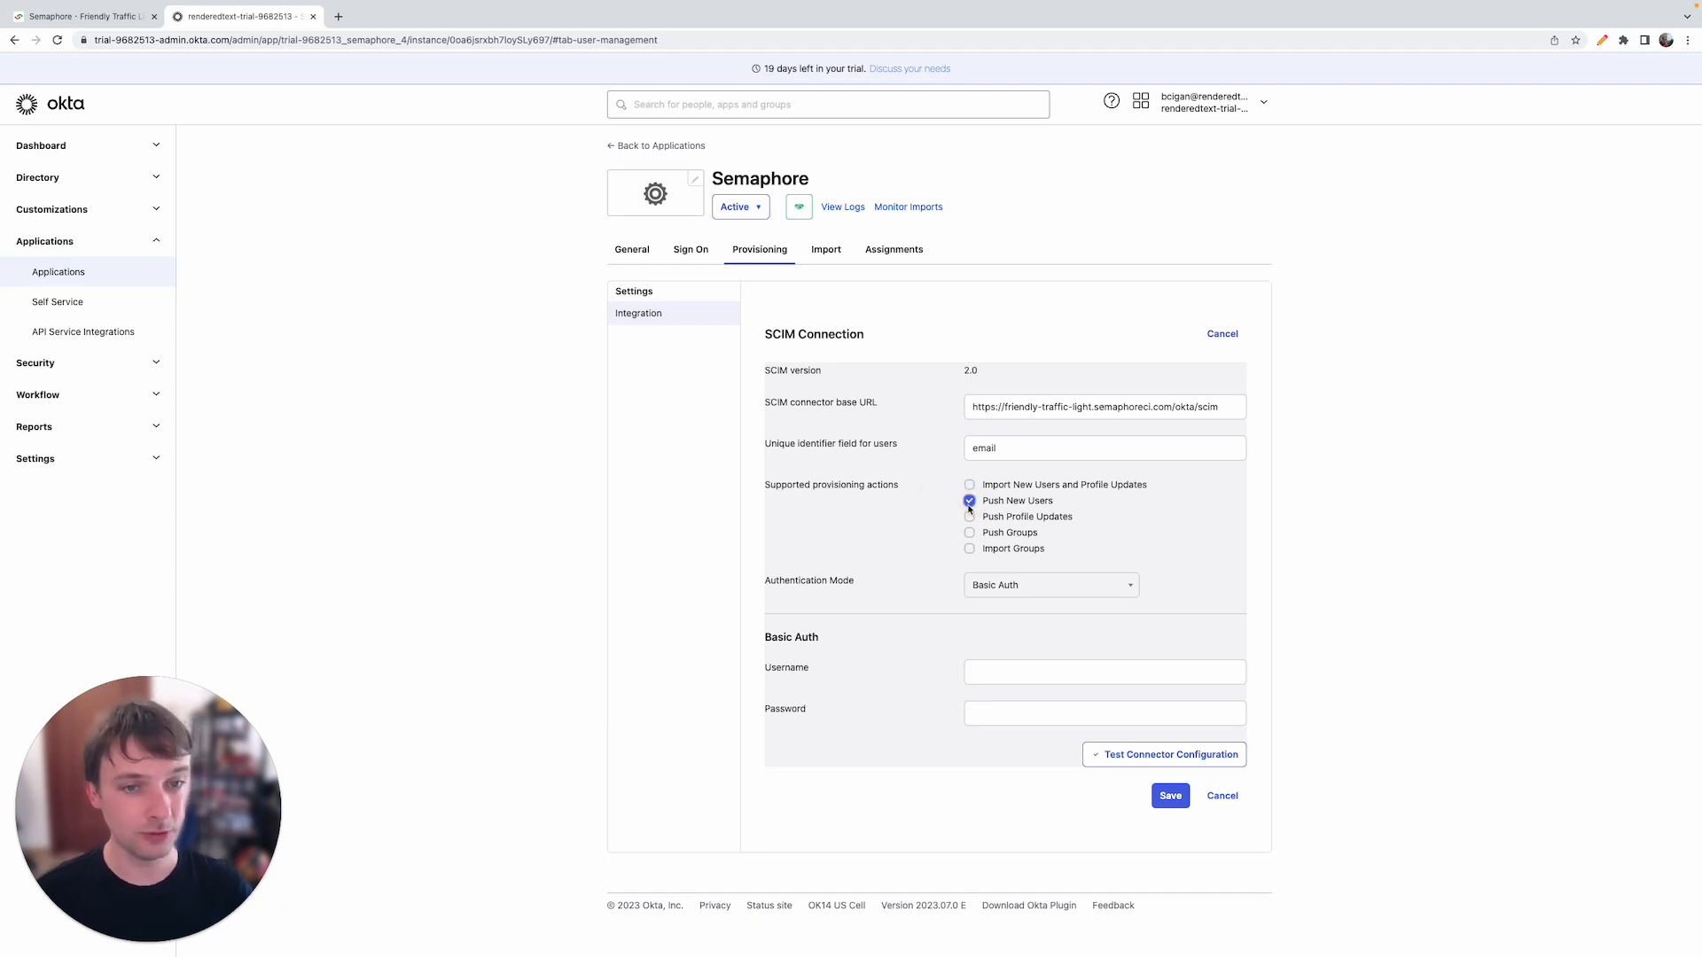
left_click(969, 518)
left_click(970, 533)
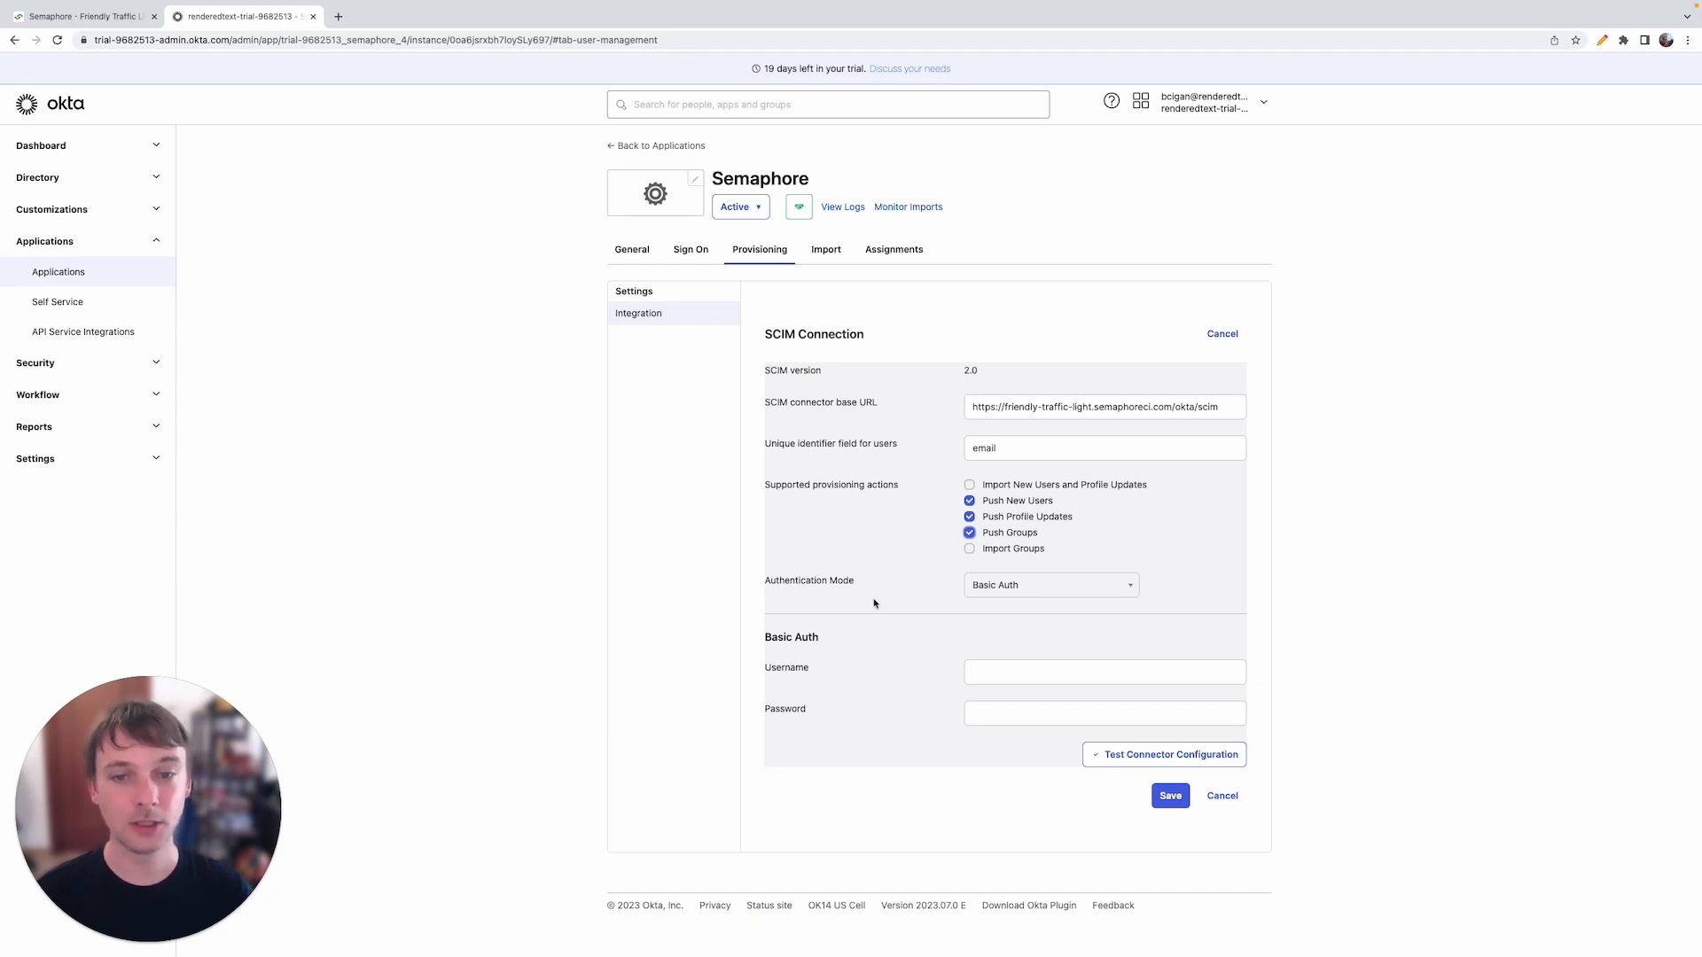
- Set the authentication mode to HTTP Header and paste the SCIM token from the saved notes as the bearer authorization
left_click(1055, 591)
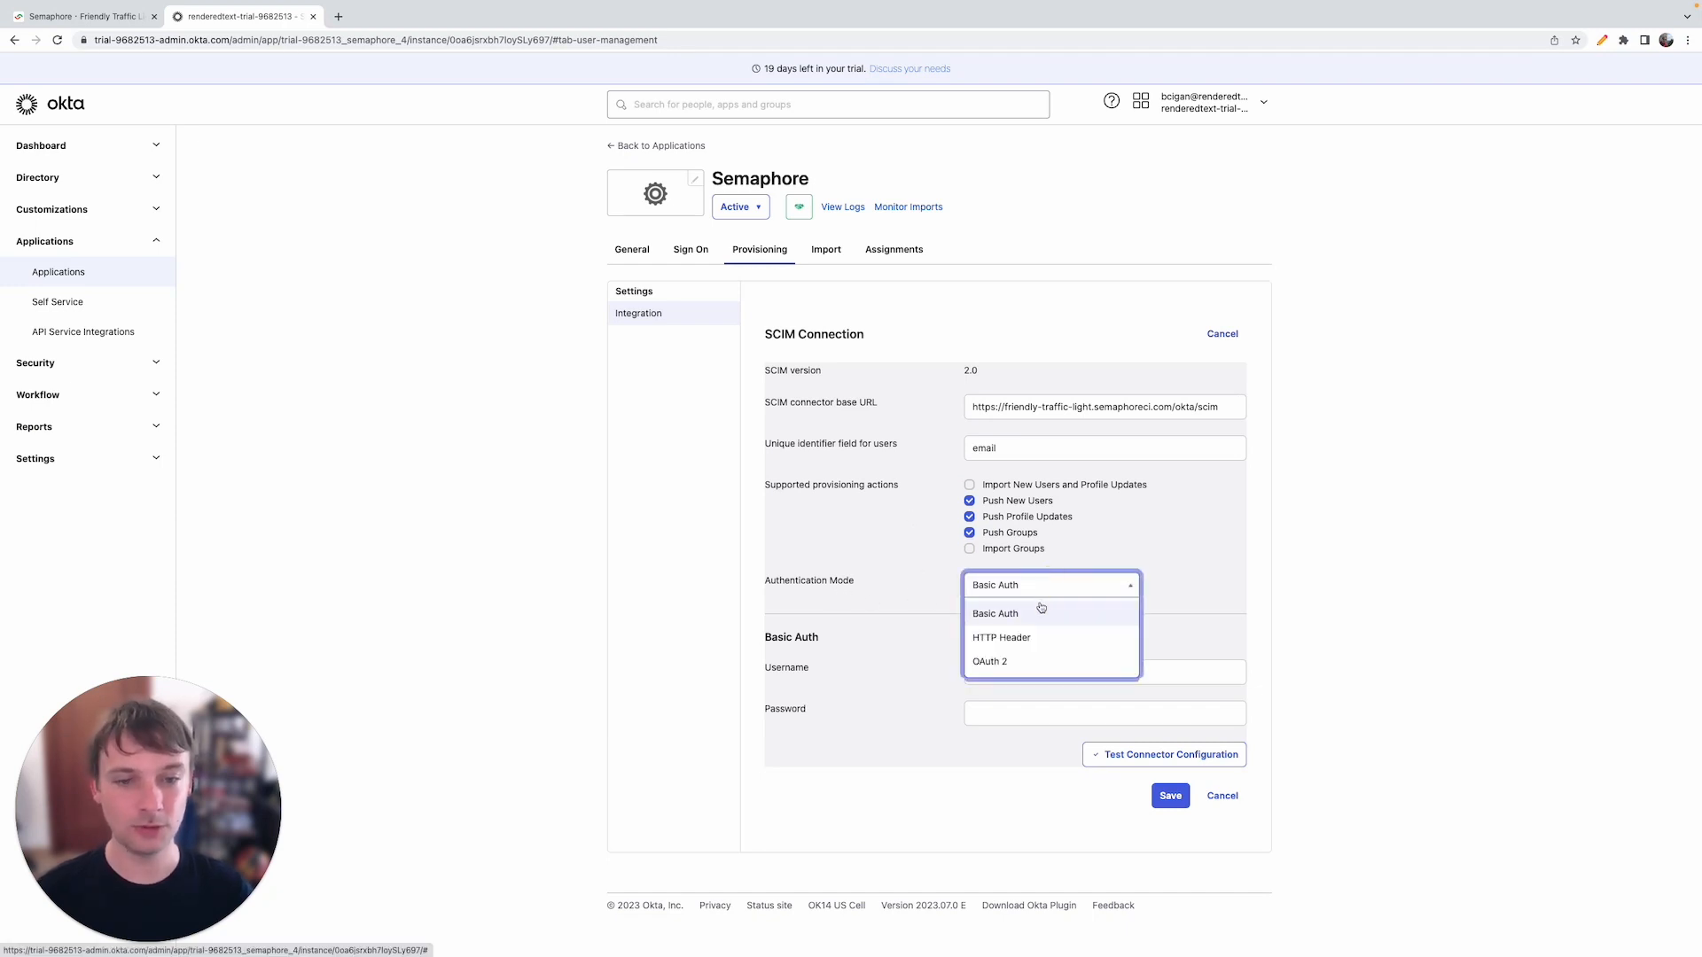
left_click(1011, 640)
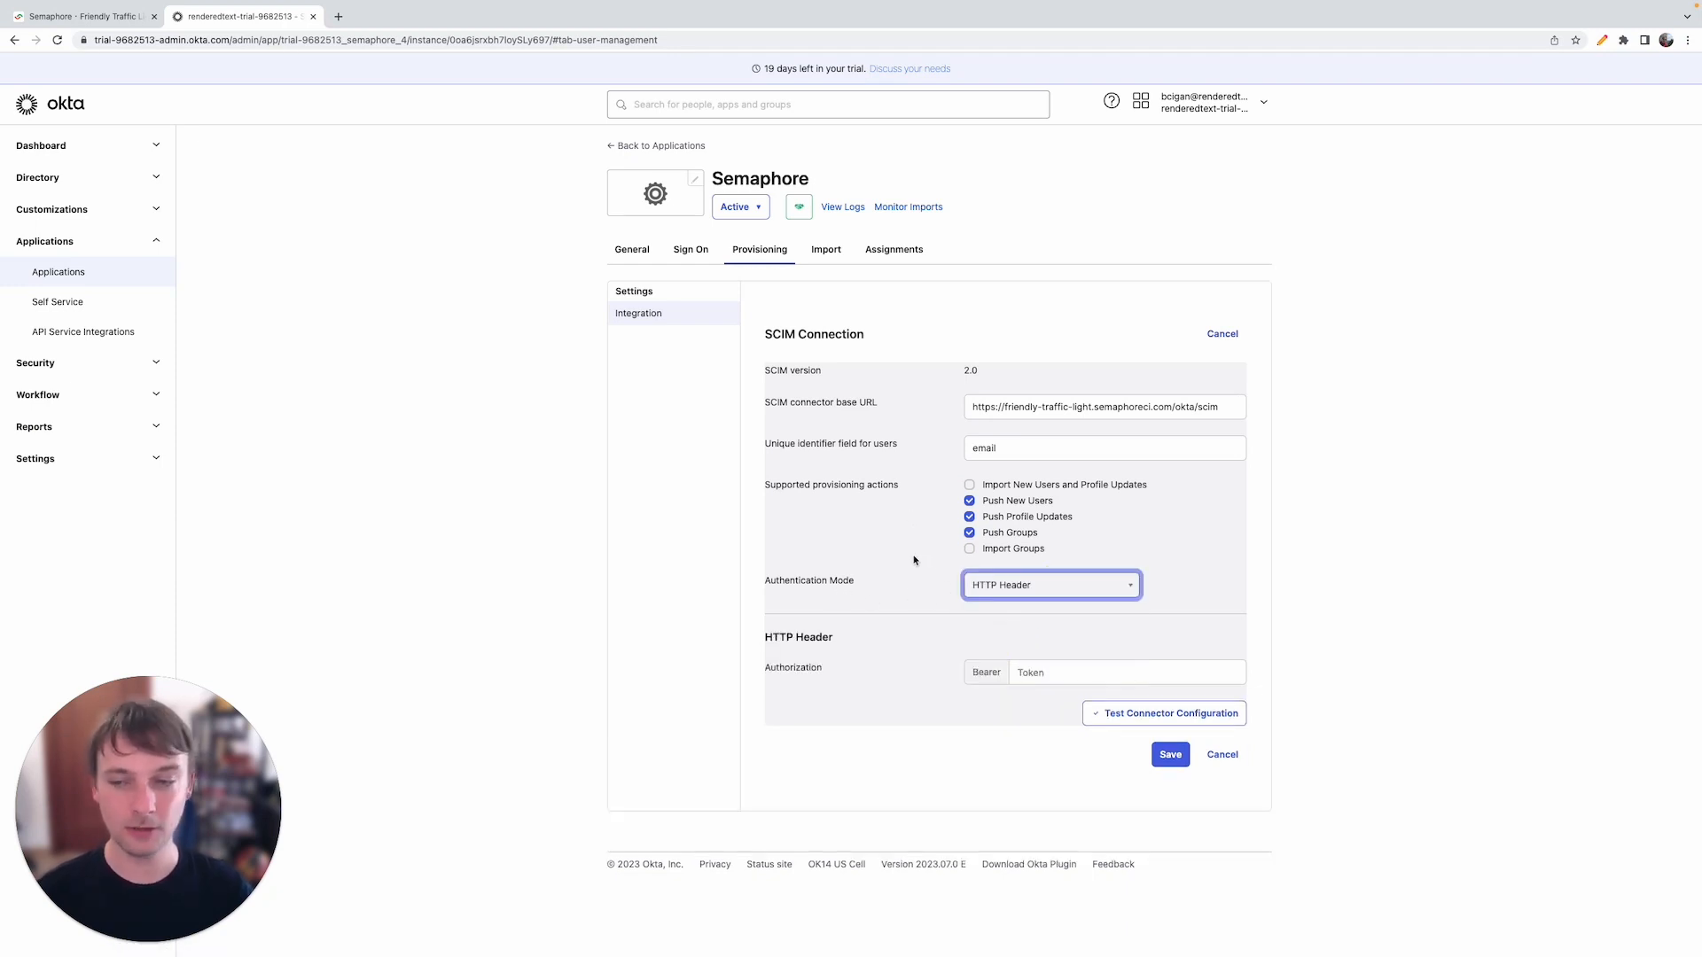
left_click(1071, 671)
left_click(1603, 40)
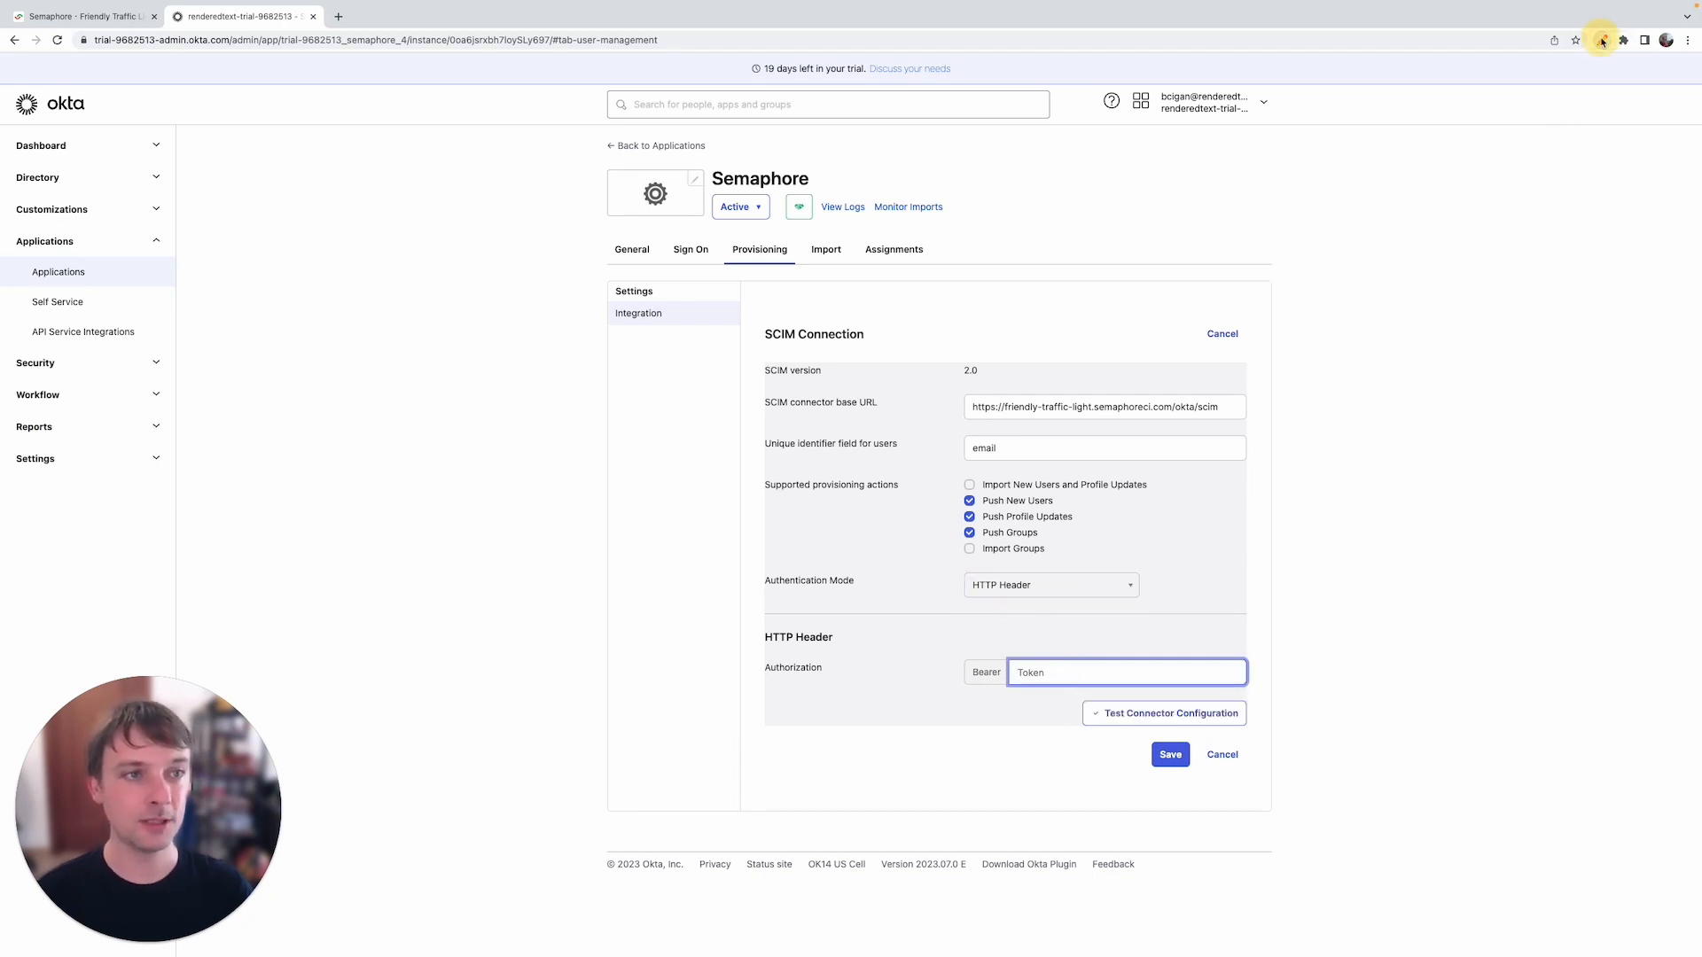
left_click_drag(1528, 178, 1356, 141)
right_click(1429, 177)
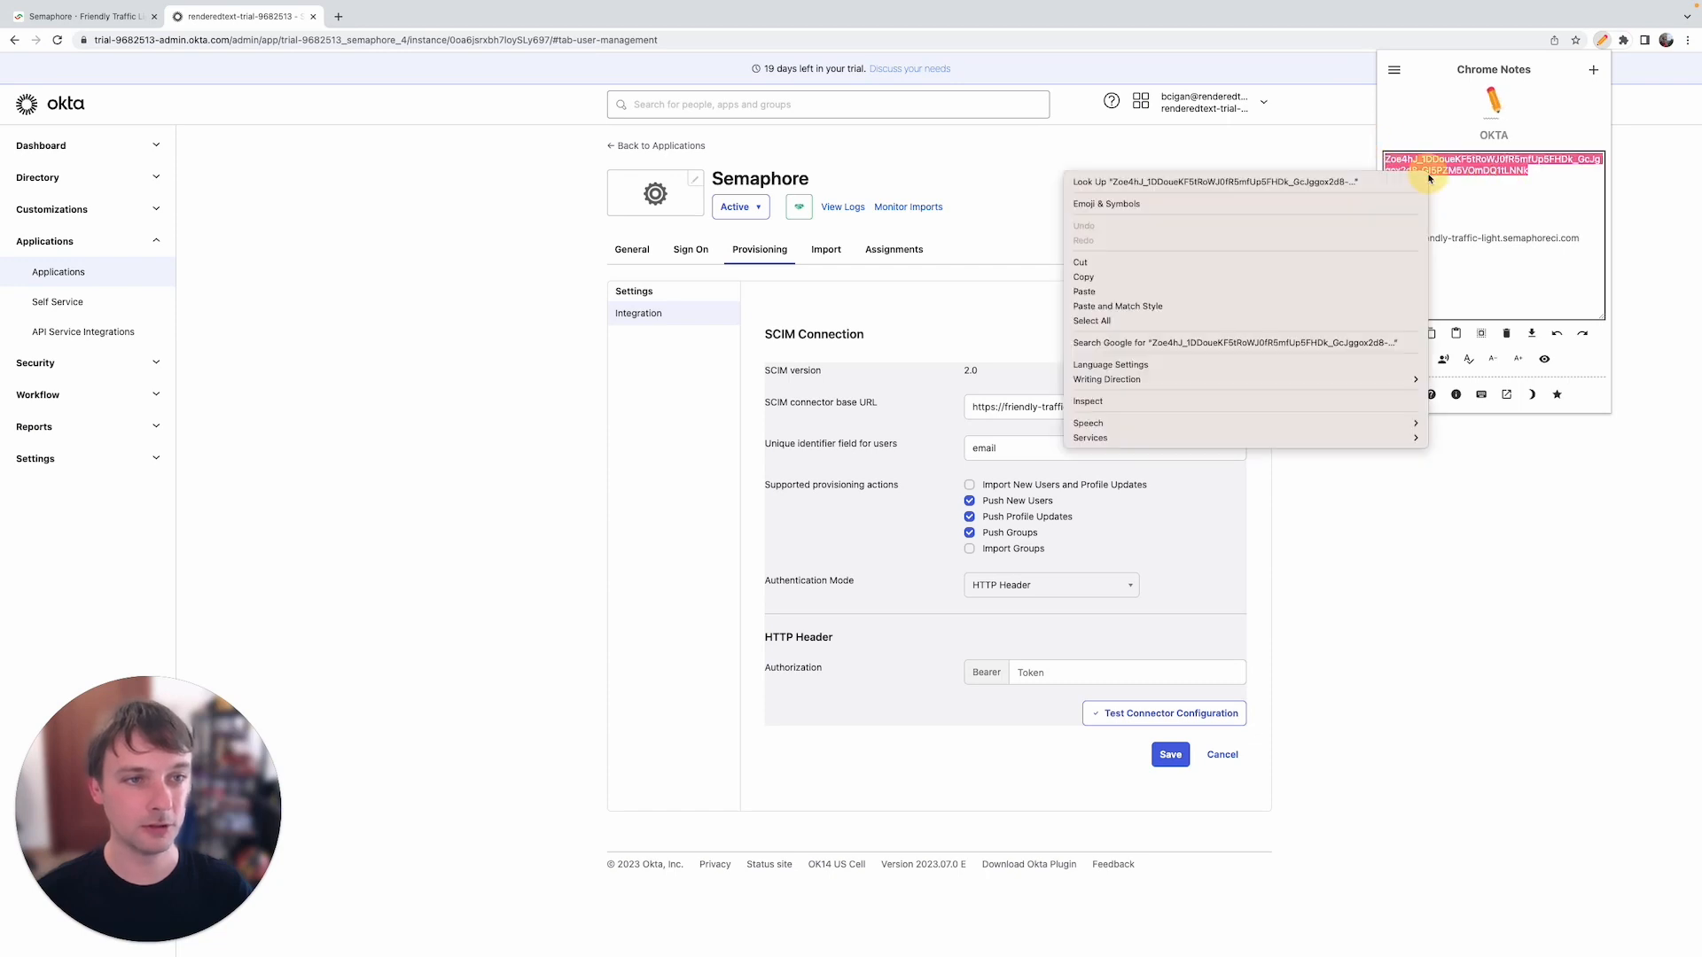
left_click(1096, 277)
left_click(1062, 675)
key("super+v")
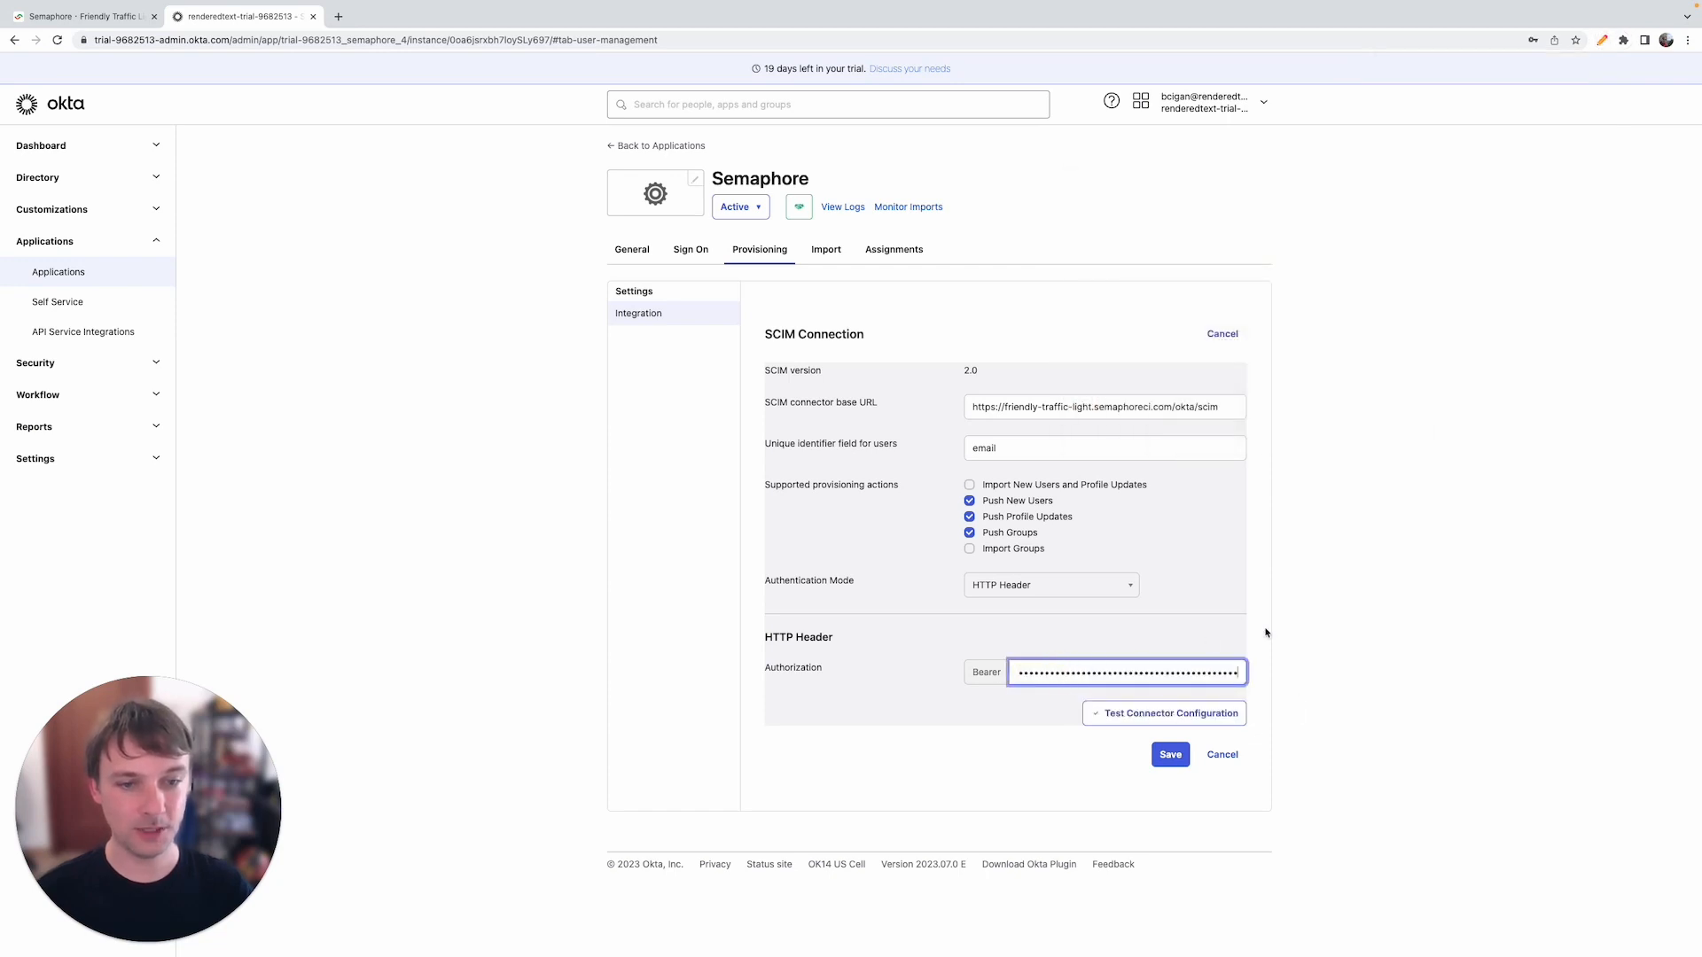
- Test the SCIM connector configuration, close the test results and save the SCIM connection
left_click(1152, 717)
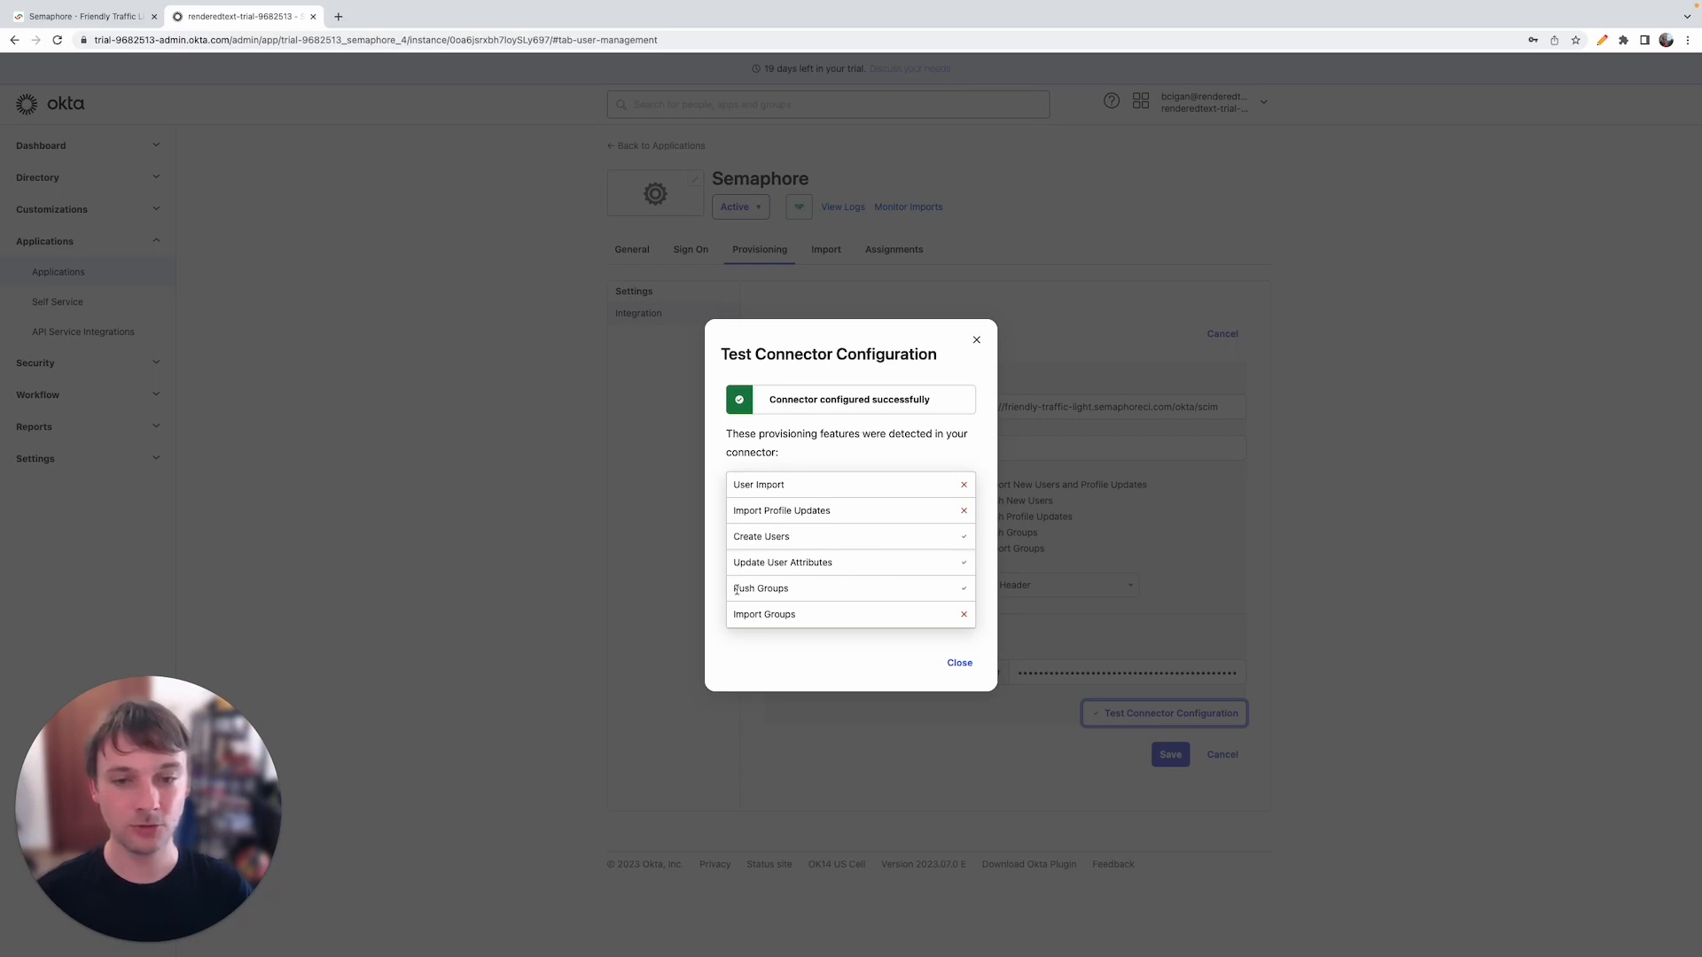
left_click(956, 662)
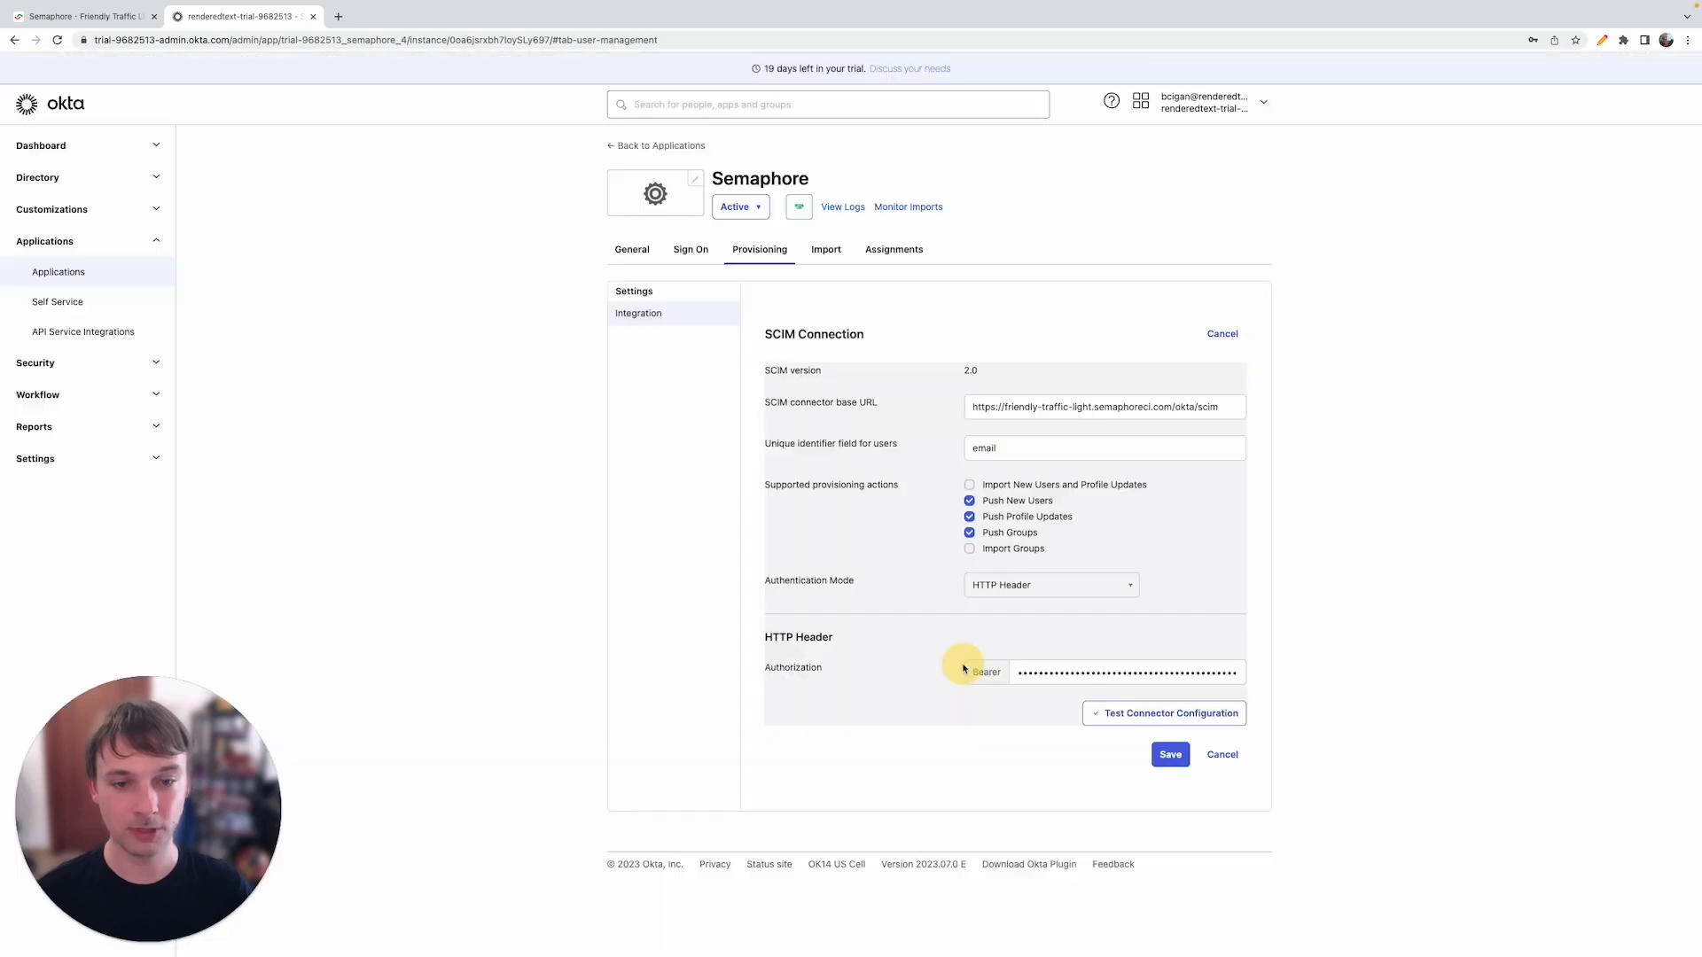
left_click(1170, 757)
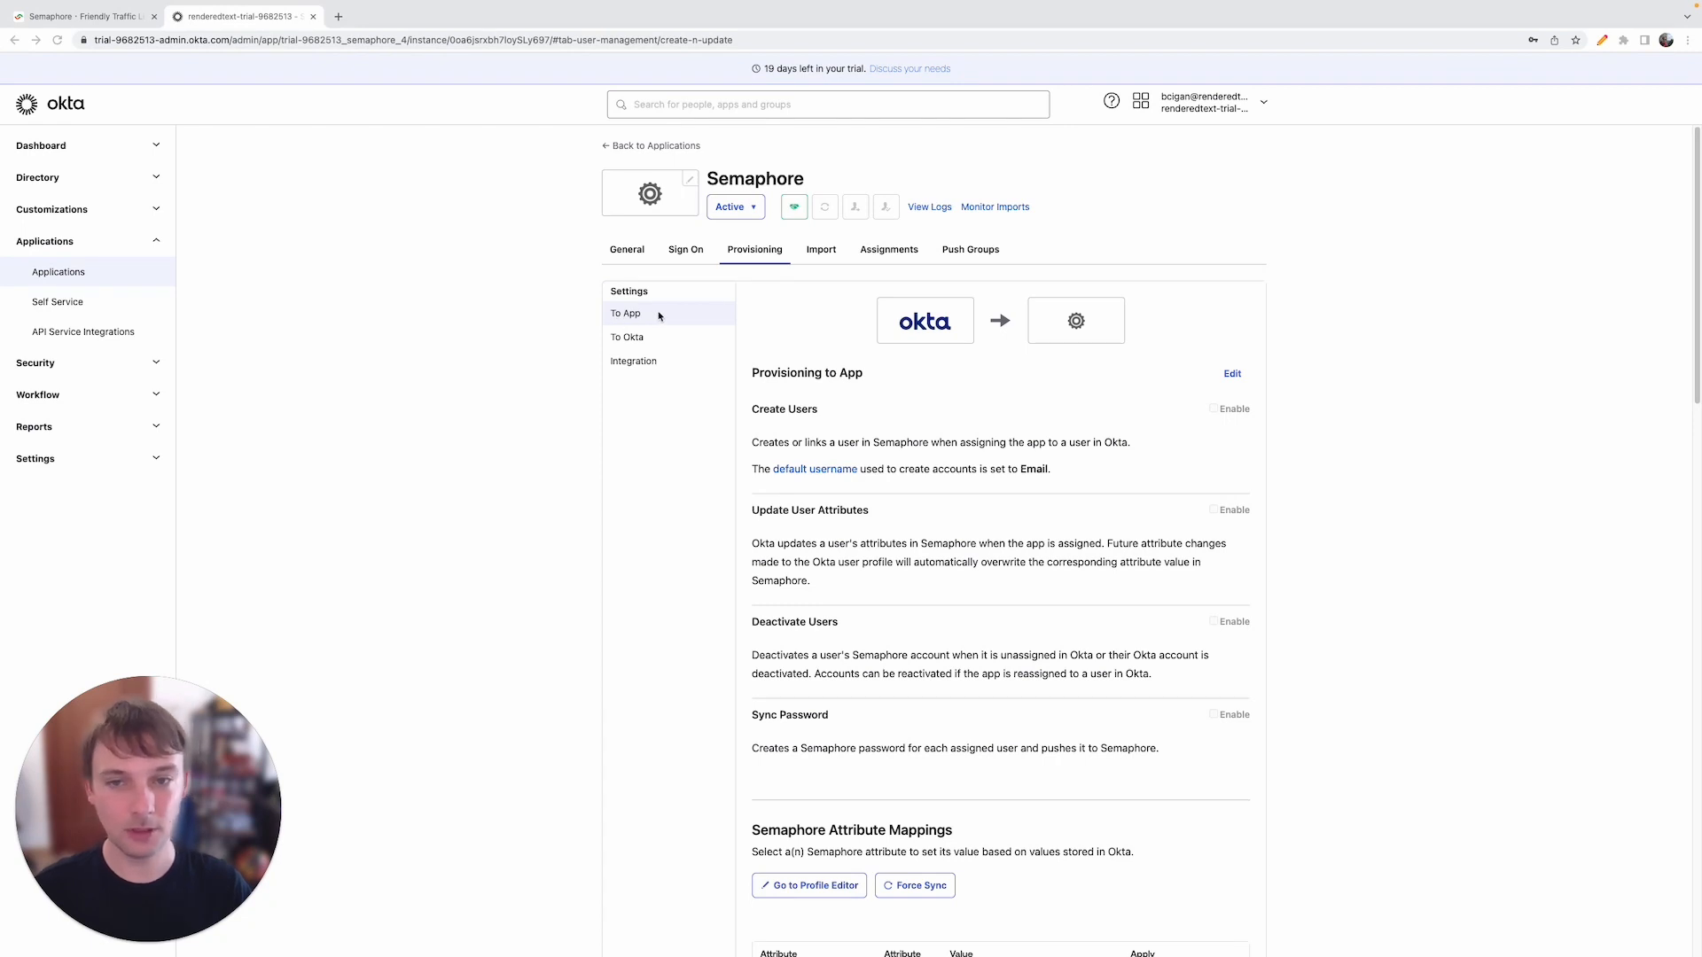
- Enable Create Users, Update User Attributes and Deactivate Users in the provisioning settings to the app and save them
left_click(1233, 374)
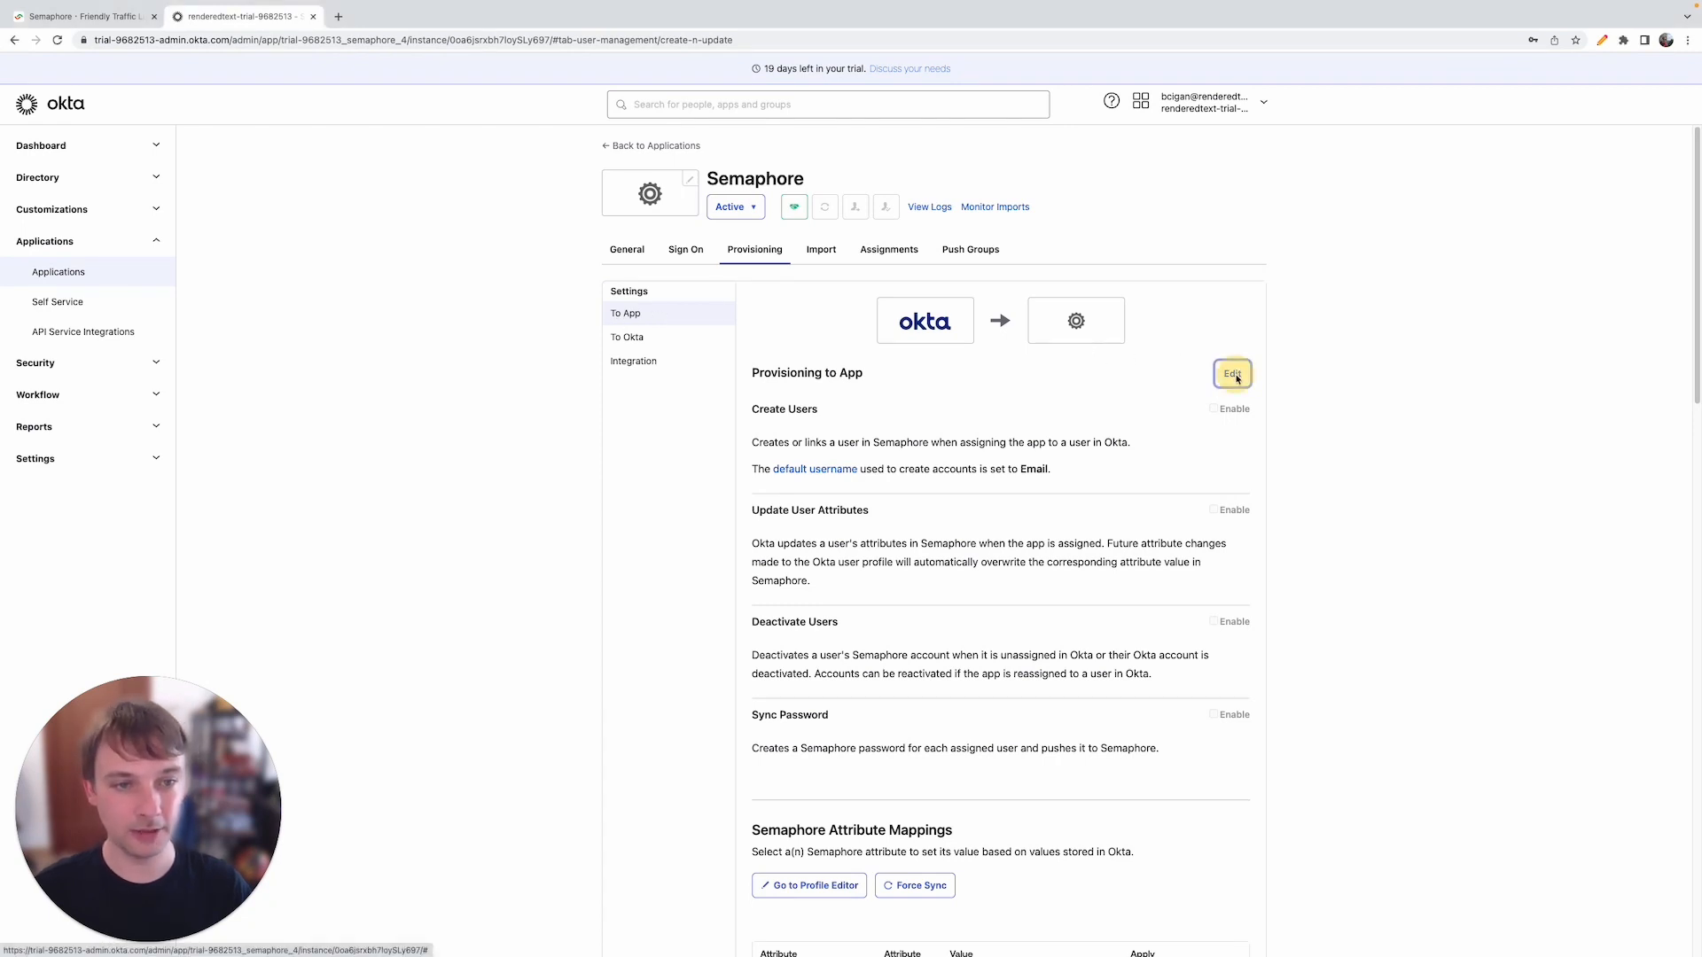
left_click(1206, 409)
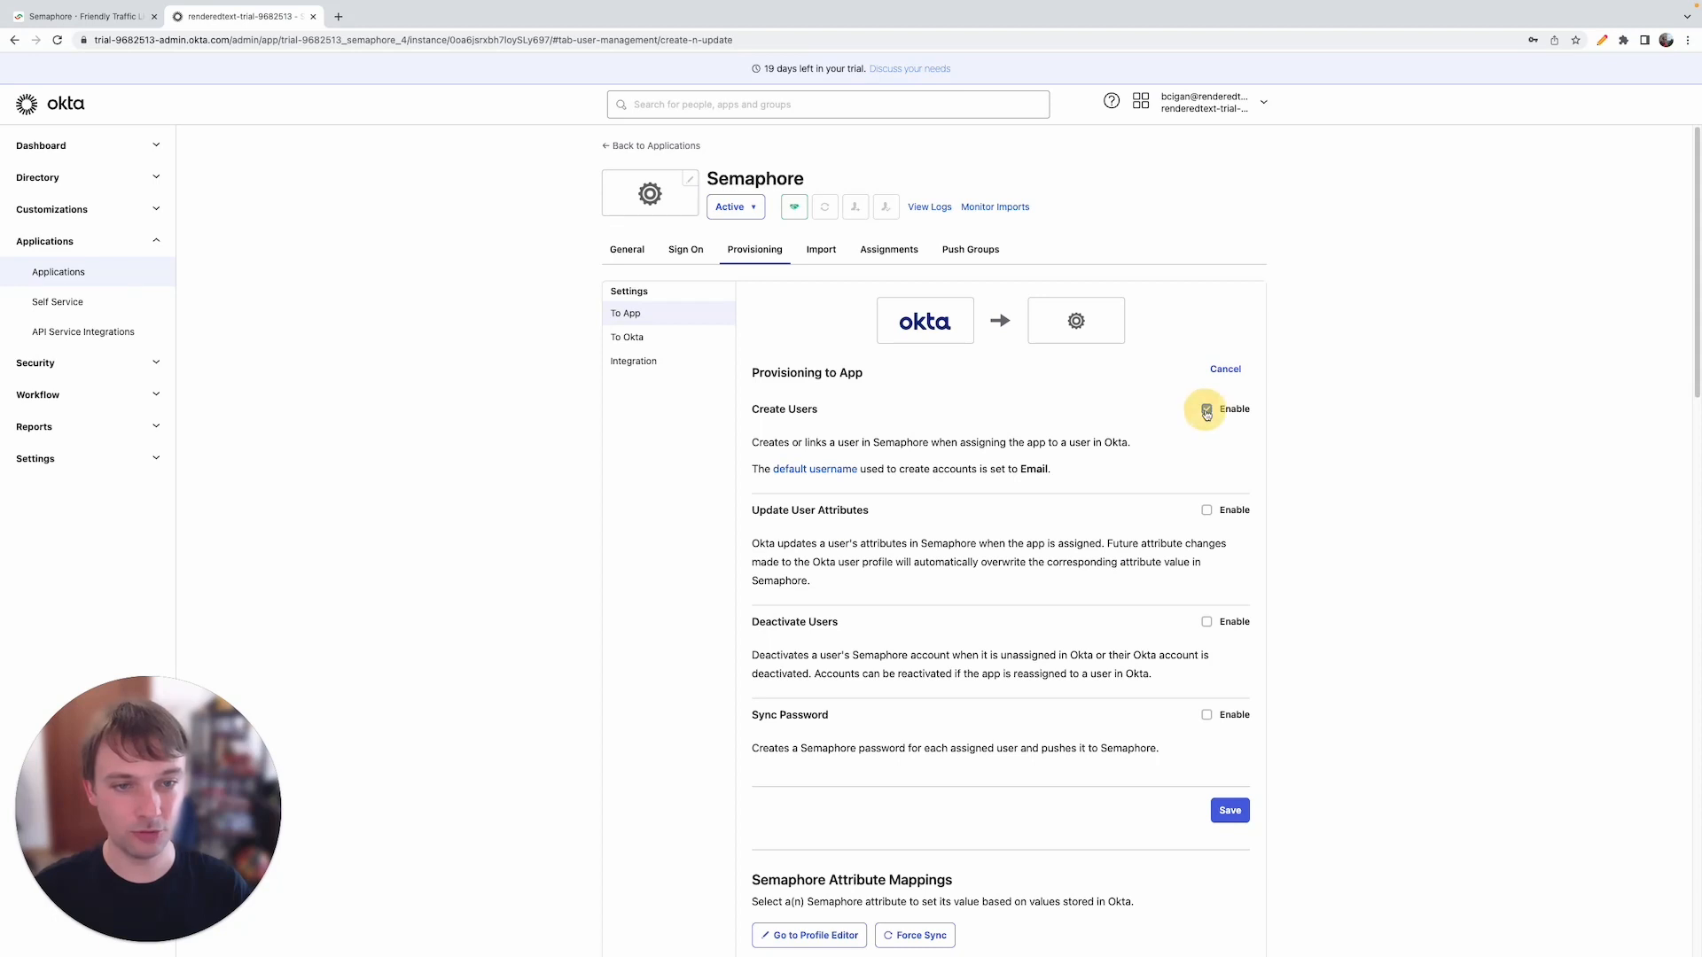
left_click(1207, 510)
left_click(1207, 623)
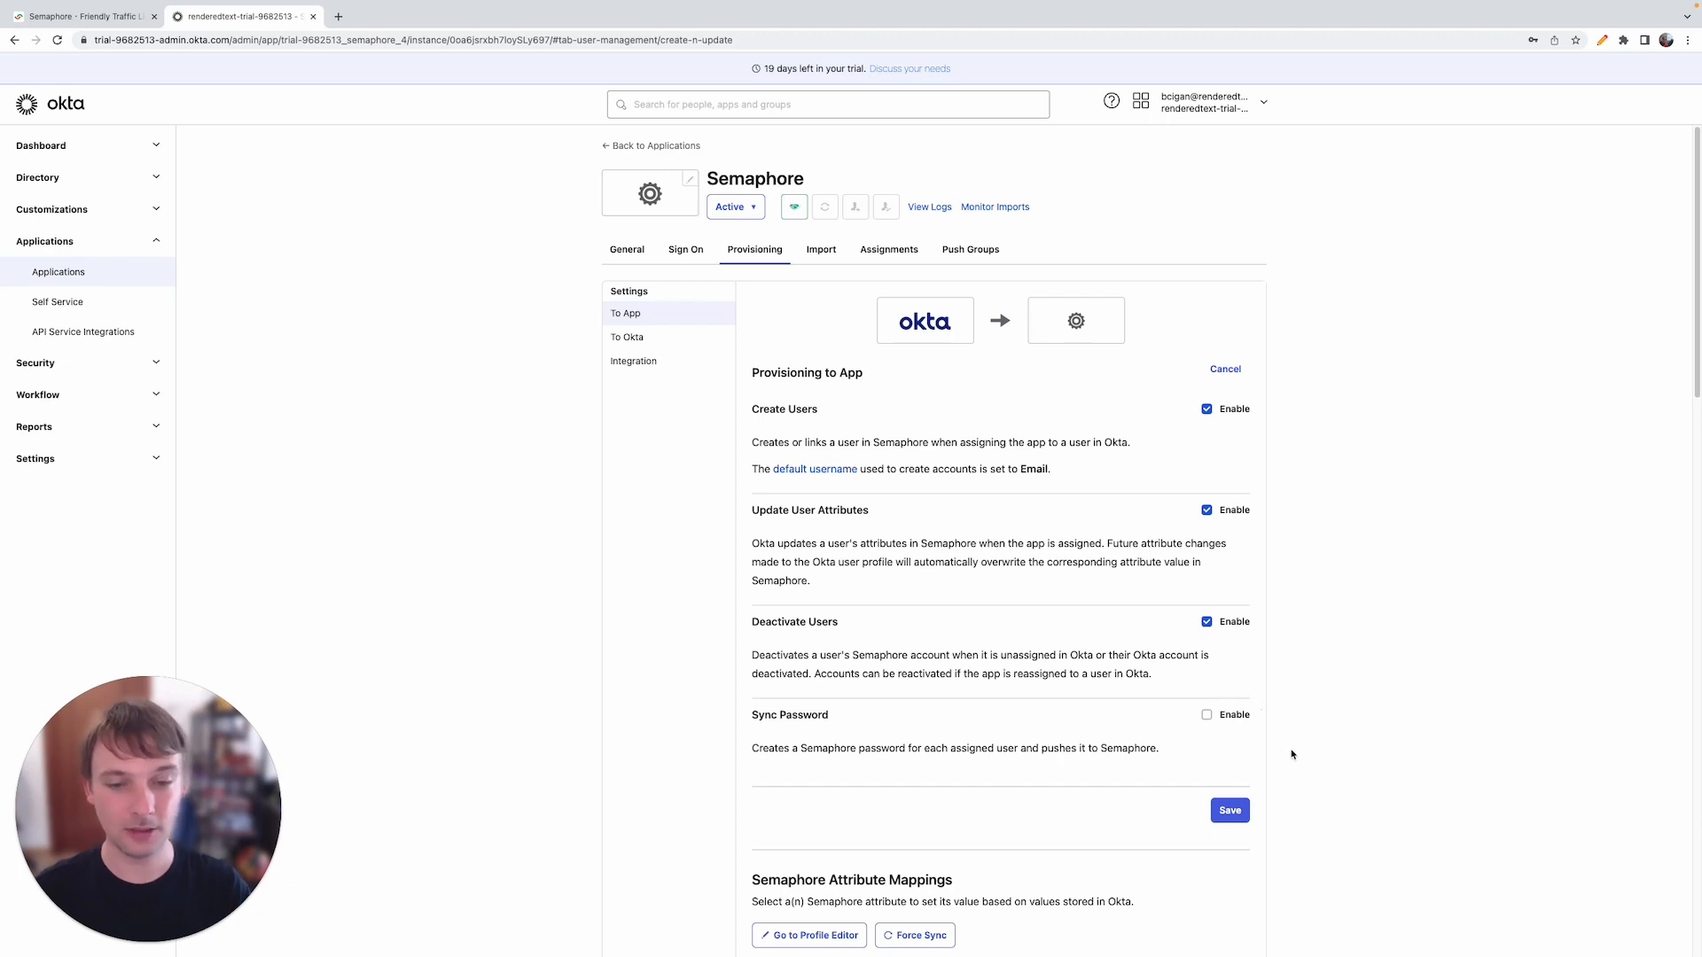
left_click(1235, 813)
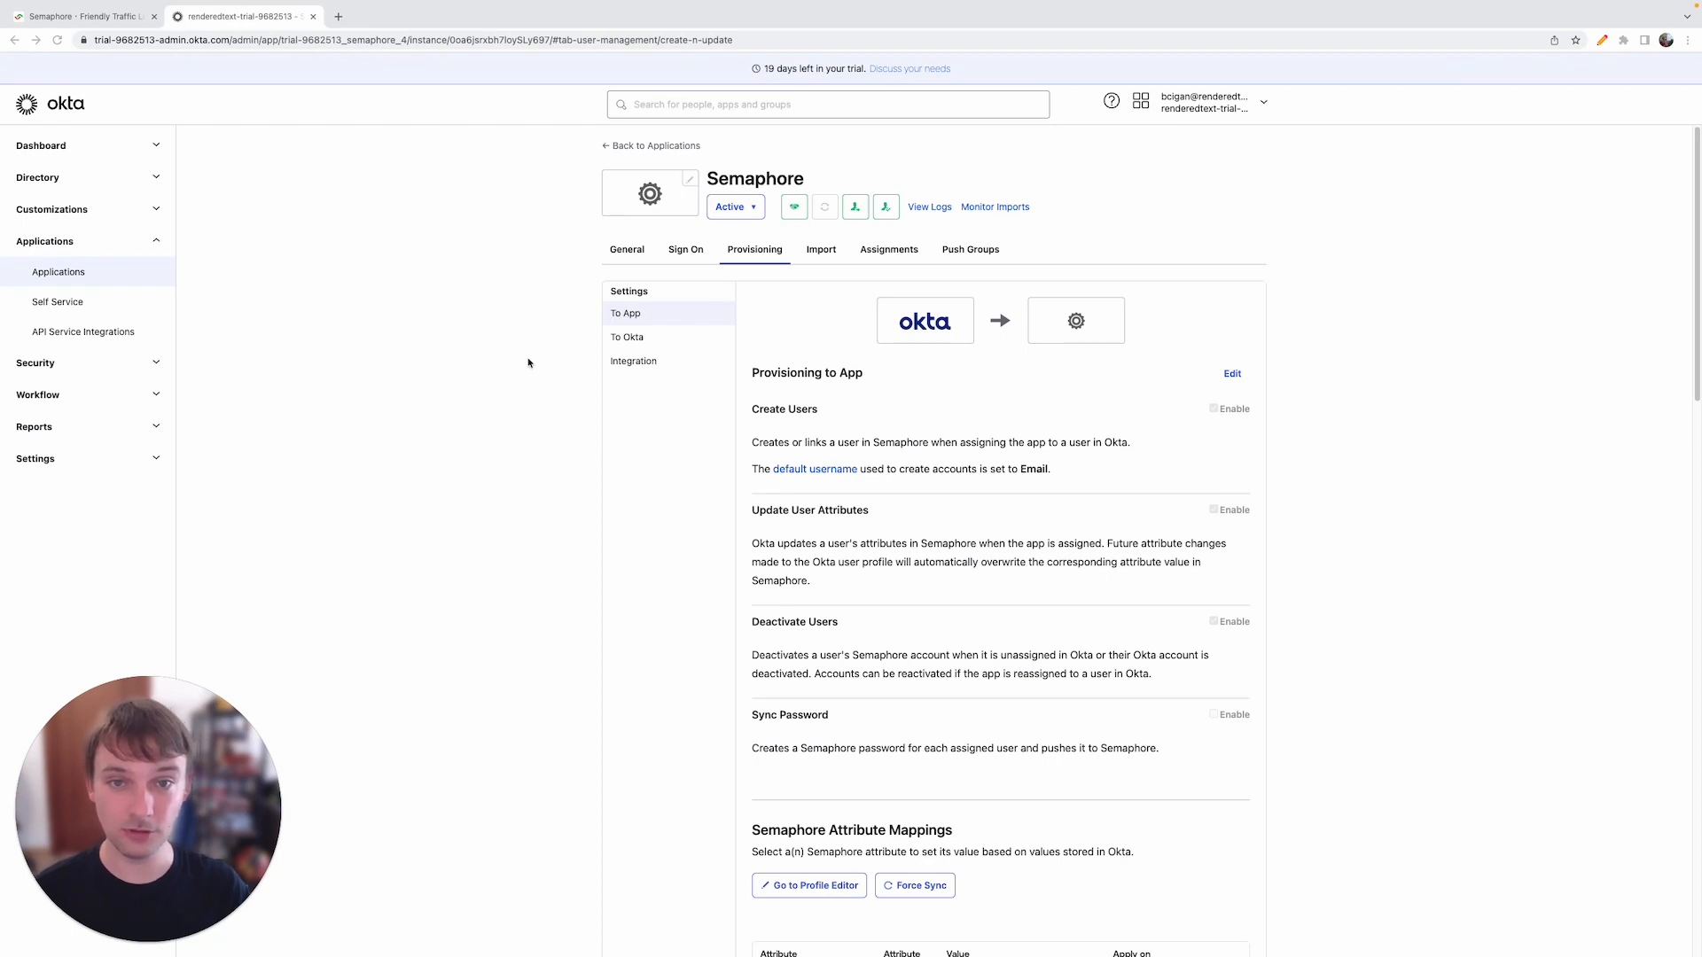
- Assign the Semaphore application to the listed person, keeping the prefilled profile attributes, and finish the assignment
left_click(897, 252)
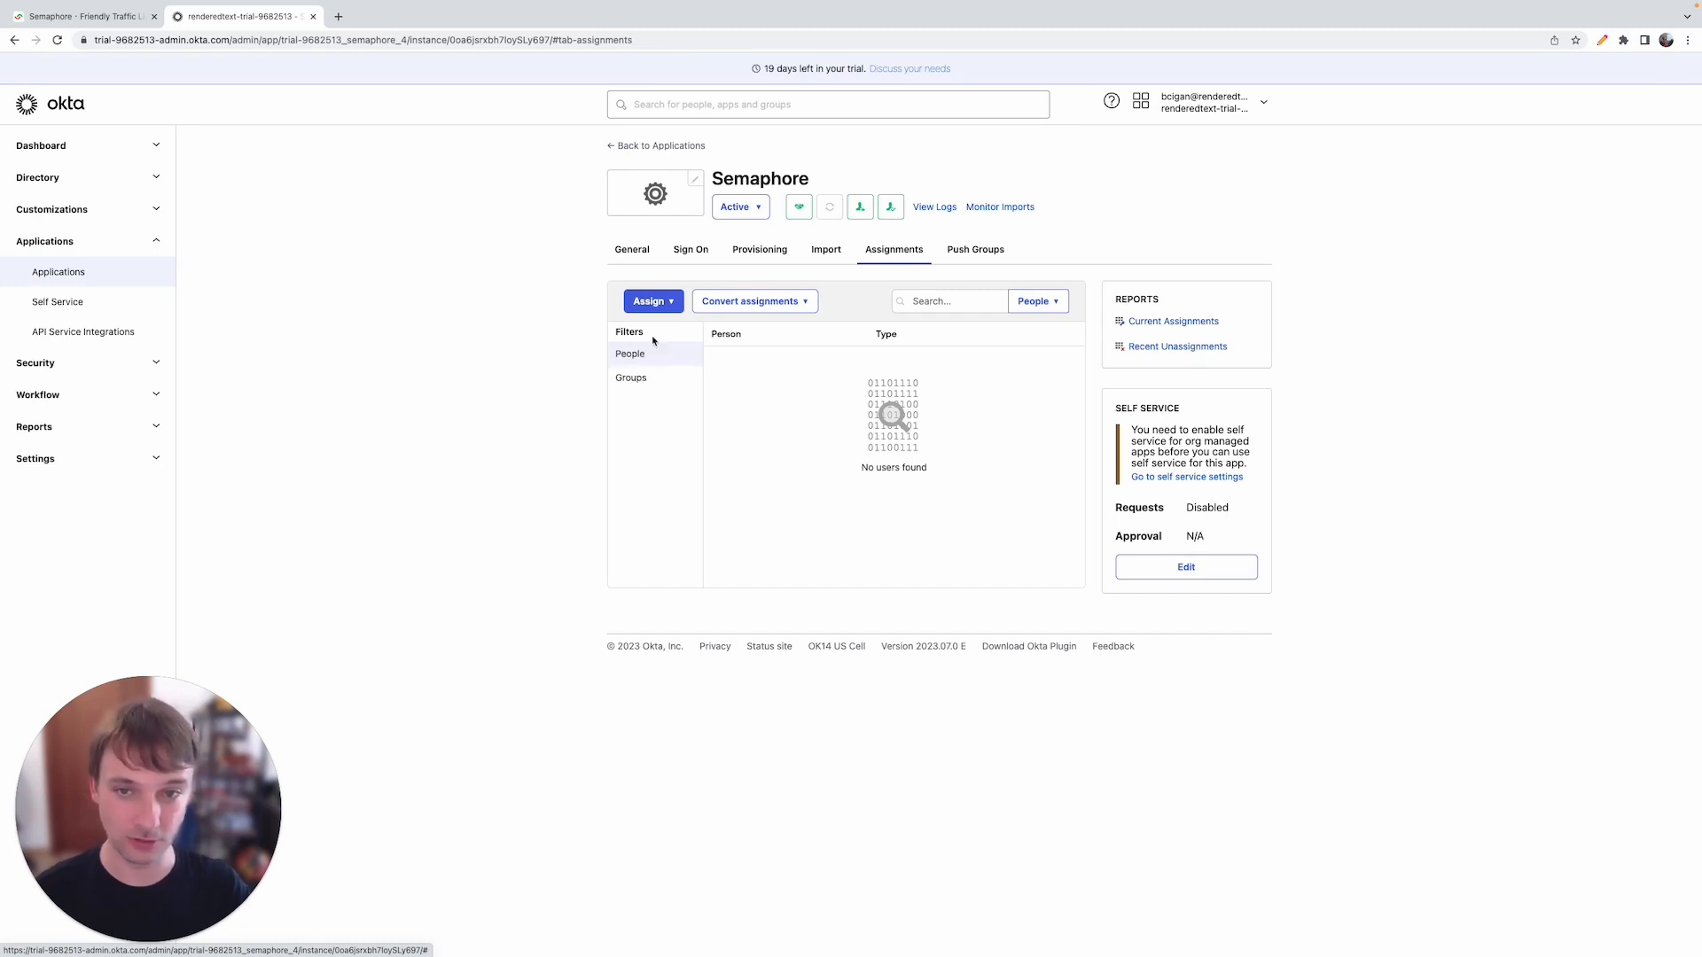
left_click(665, 301)
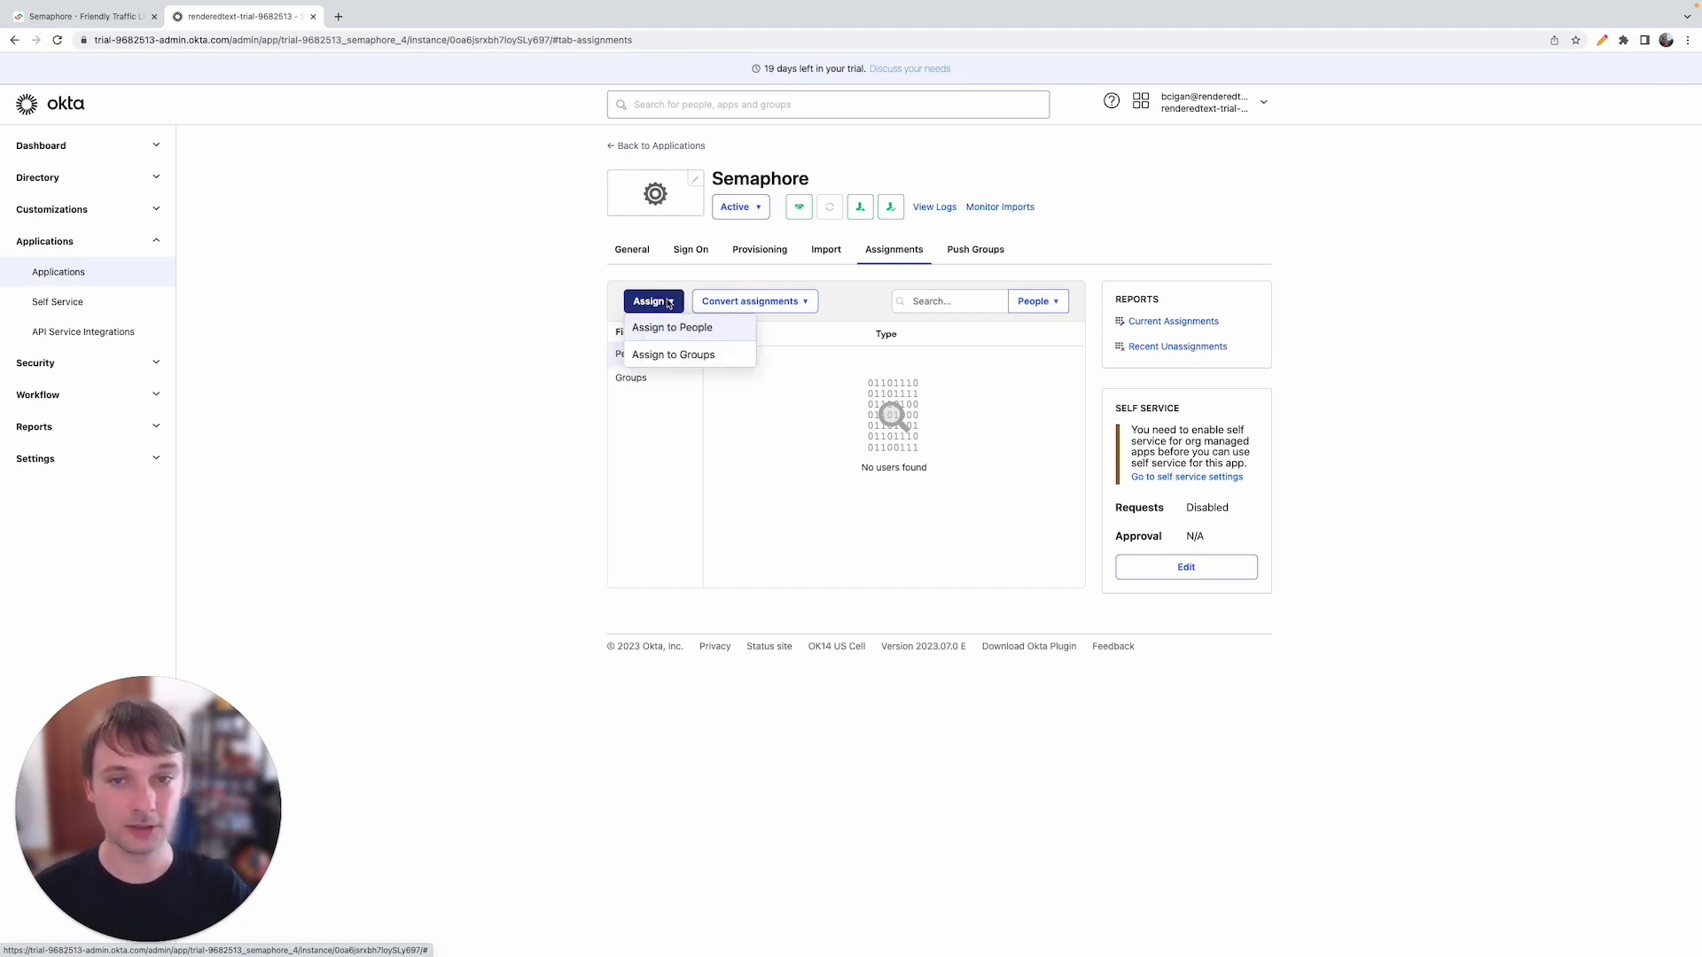
left_click(652, 327)
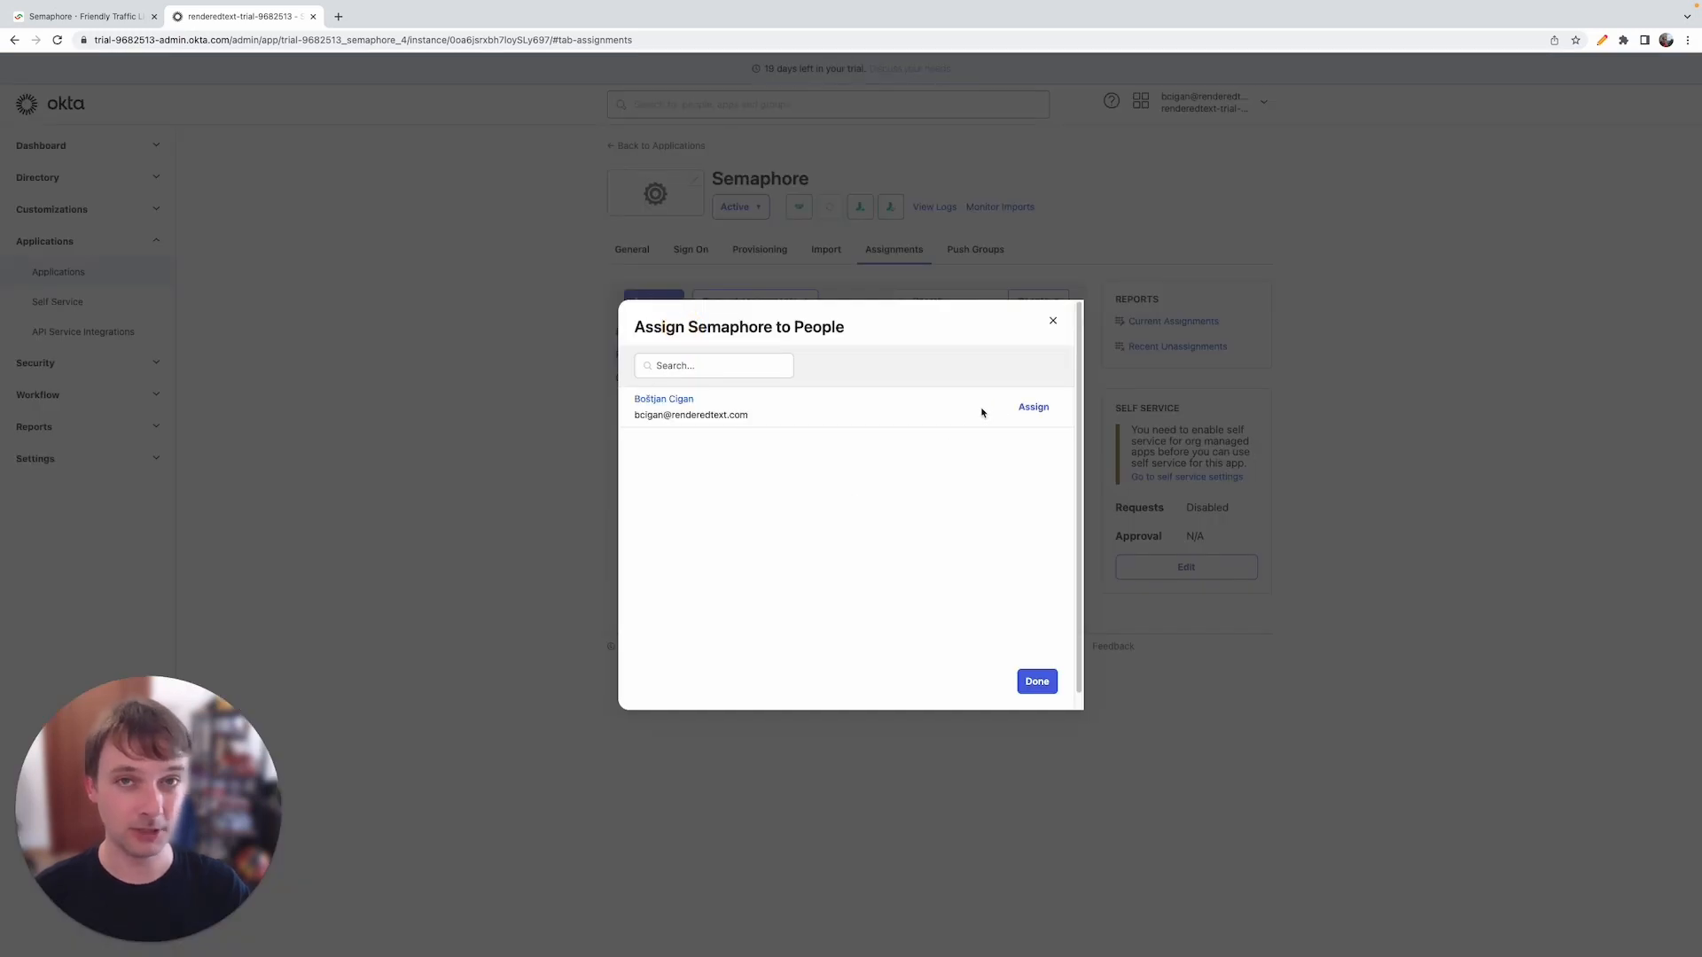
left_click(1033, 407)
scroll(993, 467, "down", 3)
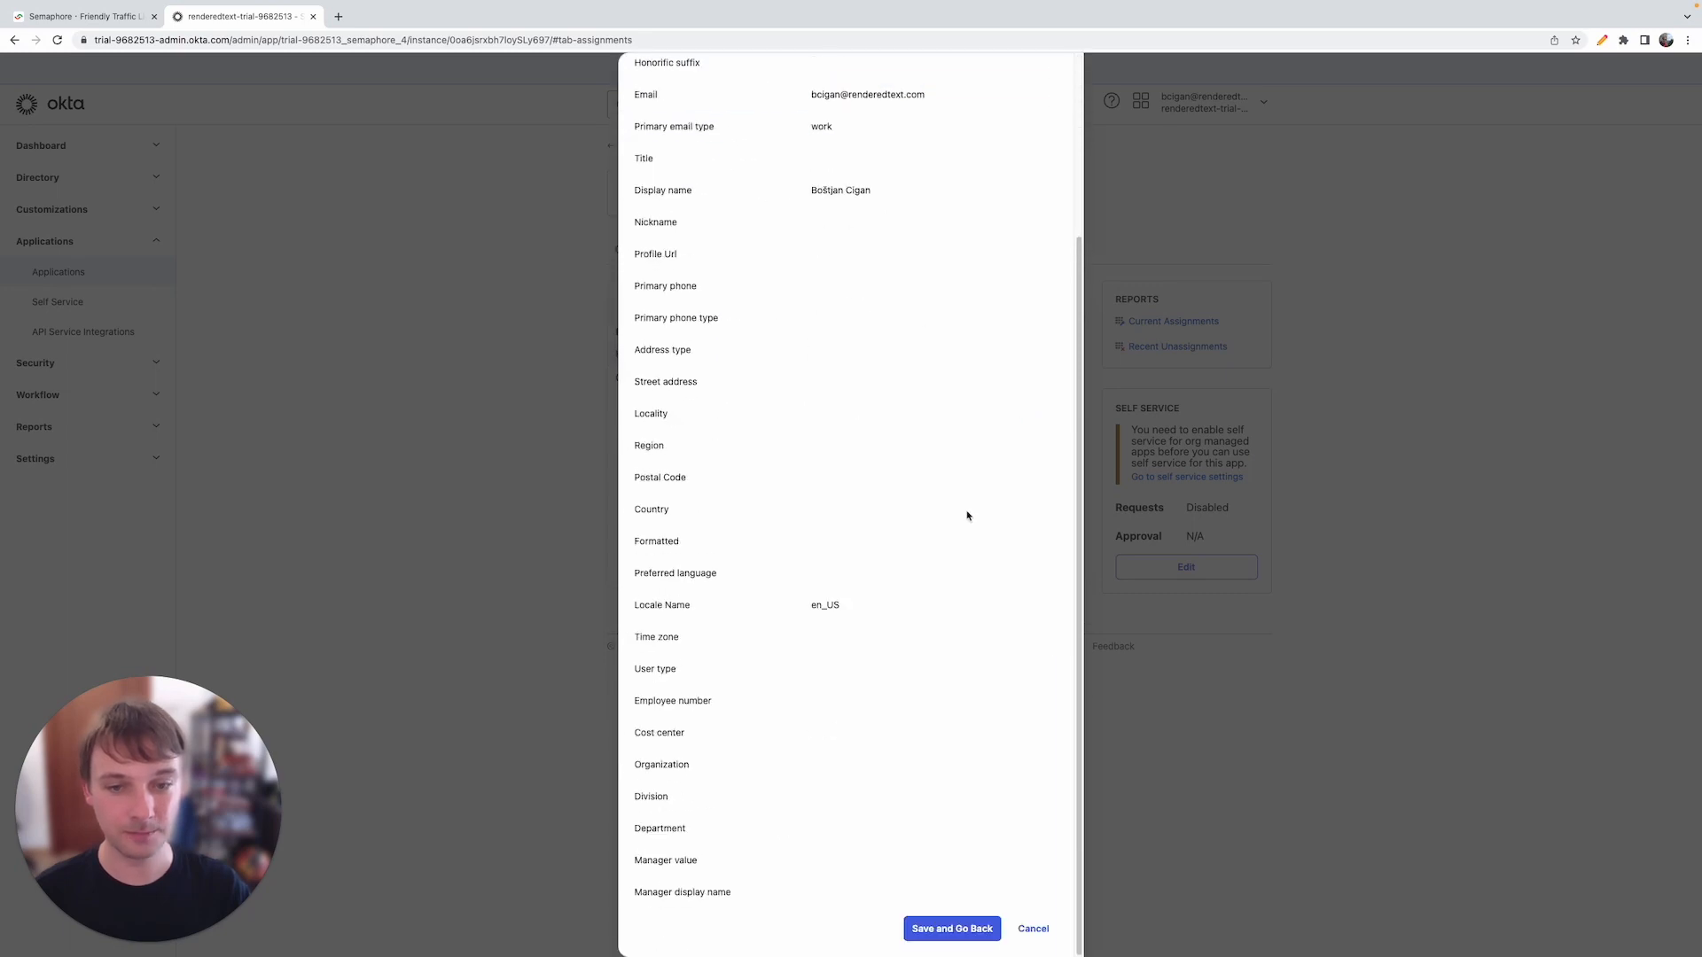
left_click(966, 930)
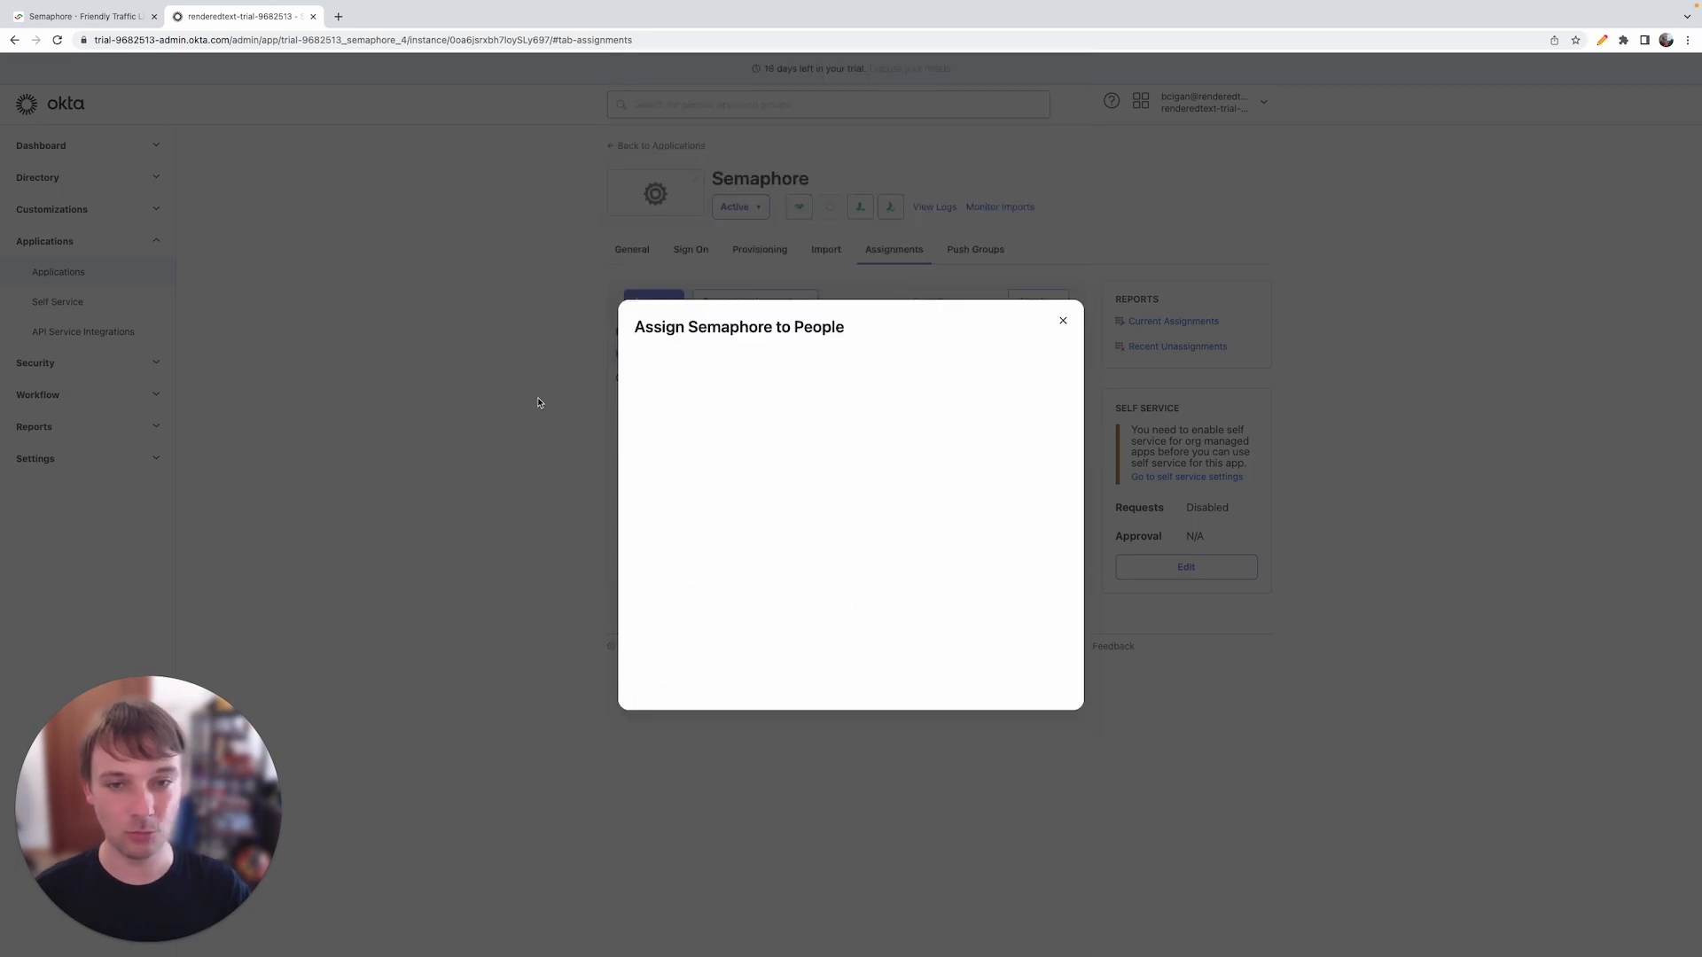
left_click(1038, 683)
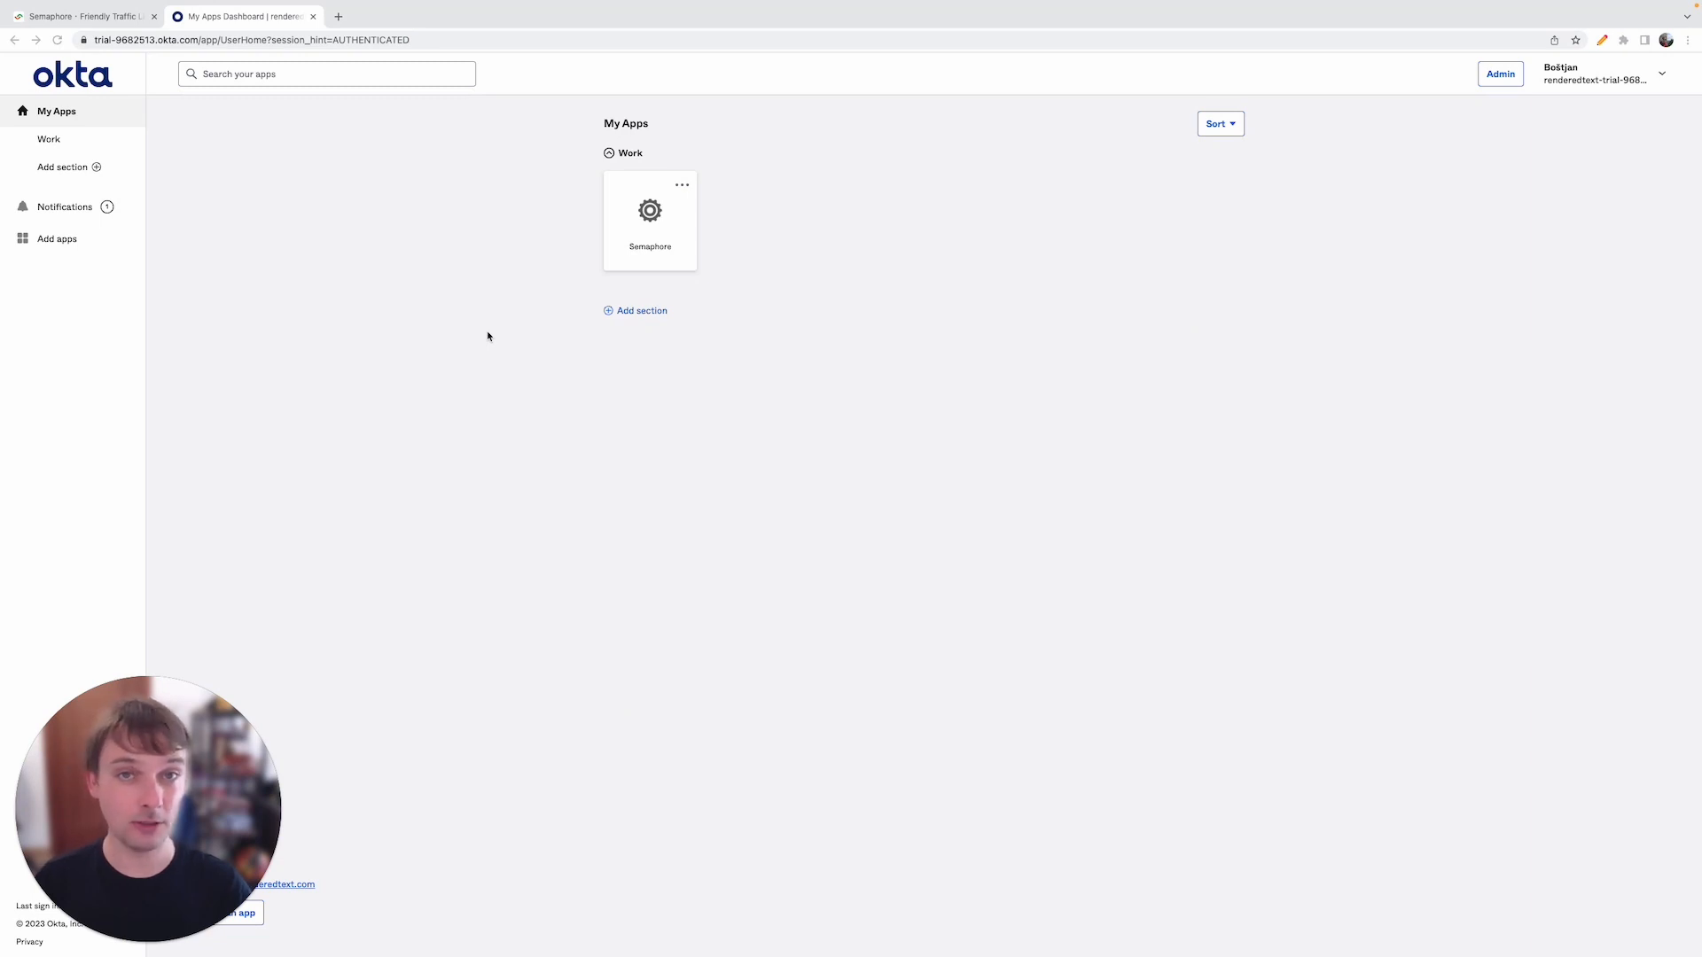
- Launch the Semaphore app from the Okta end-user apps dashboard to try the single sign-on
left_click(655, 220)
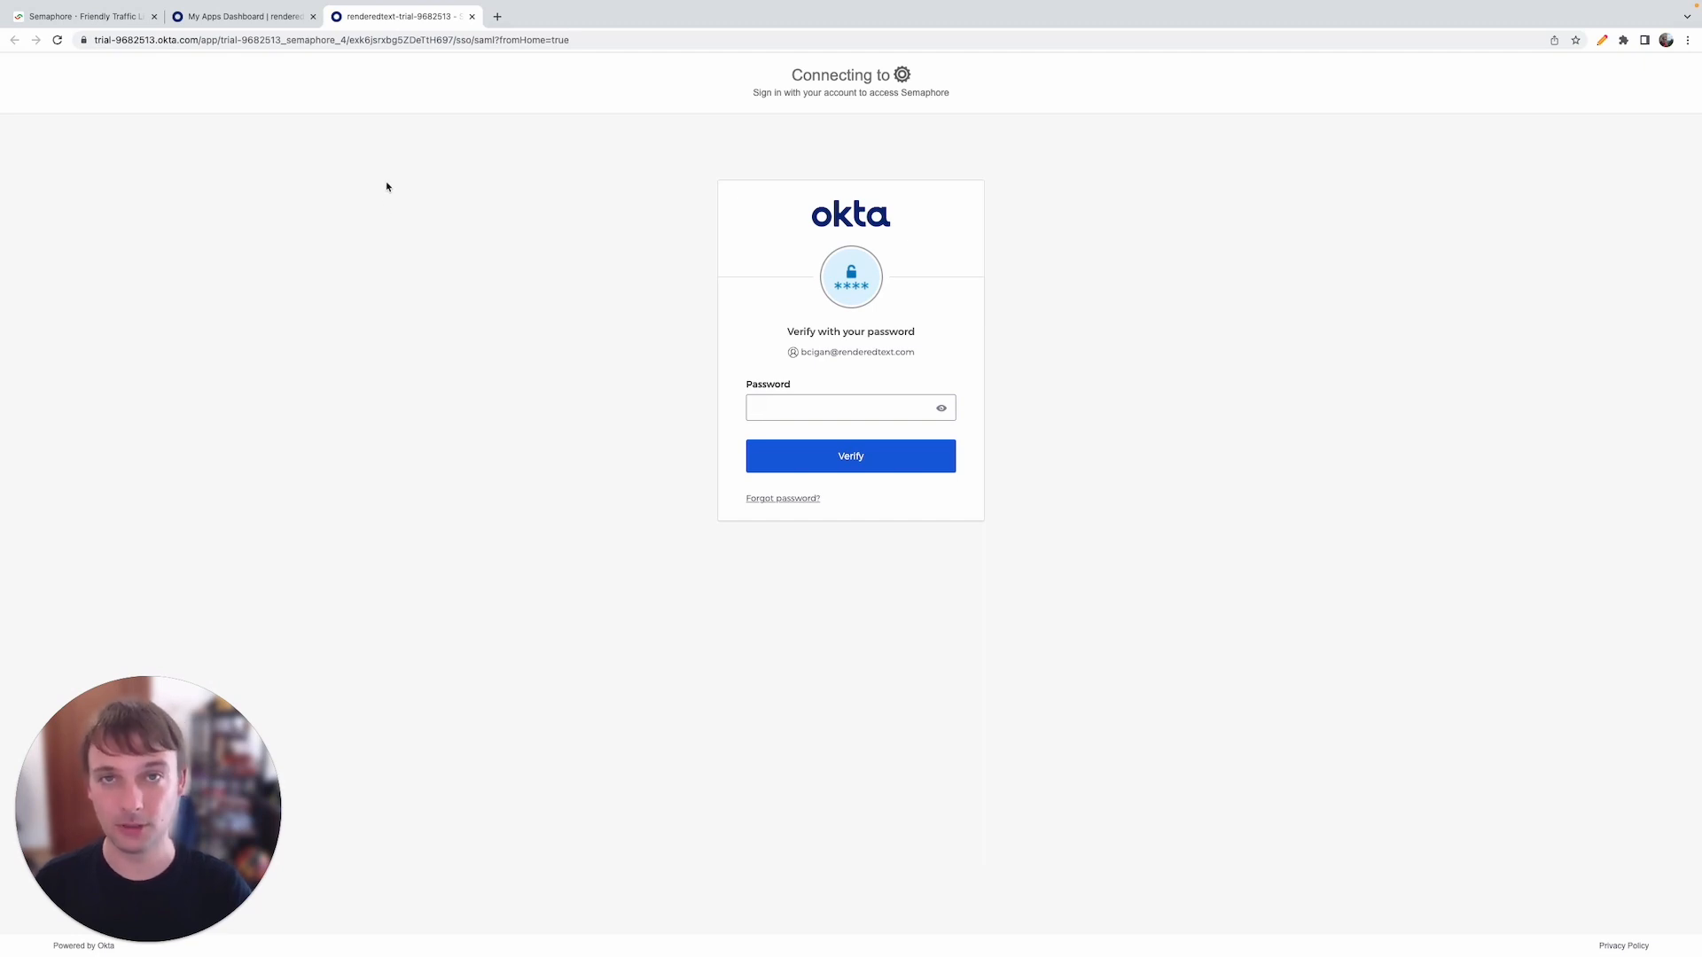
- Switch to the Semaphore web app and open the Okta Integration page in the Friendly Traffic Light organization's settings
left_click(128, 16)
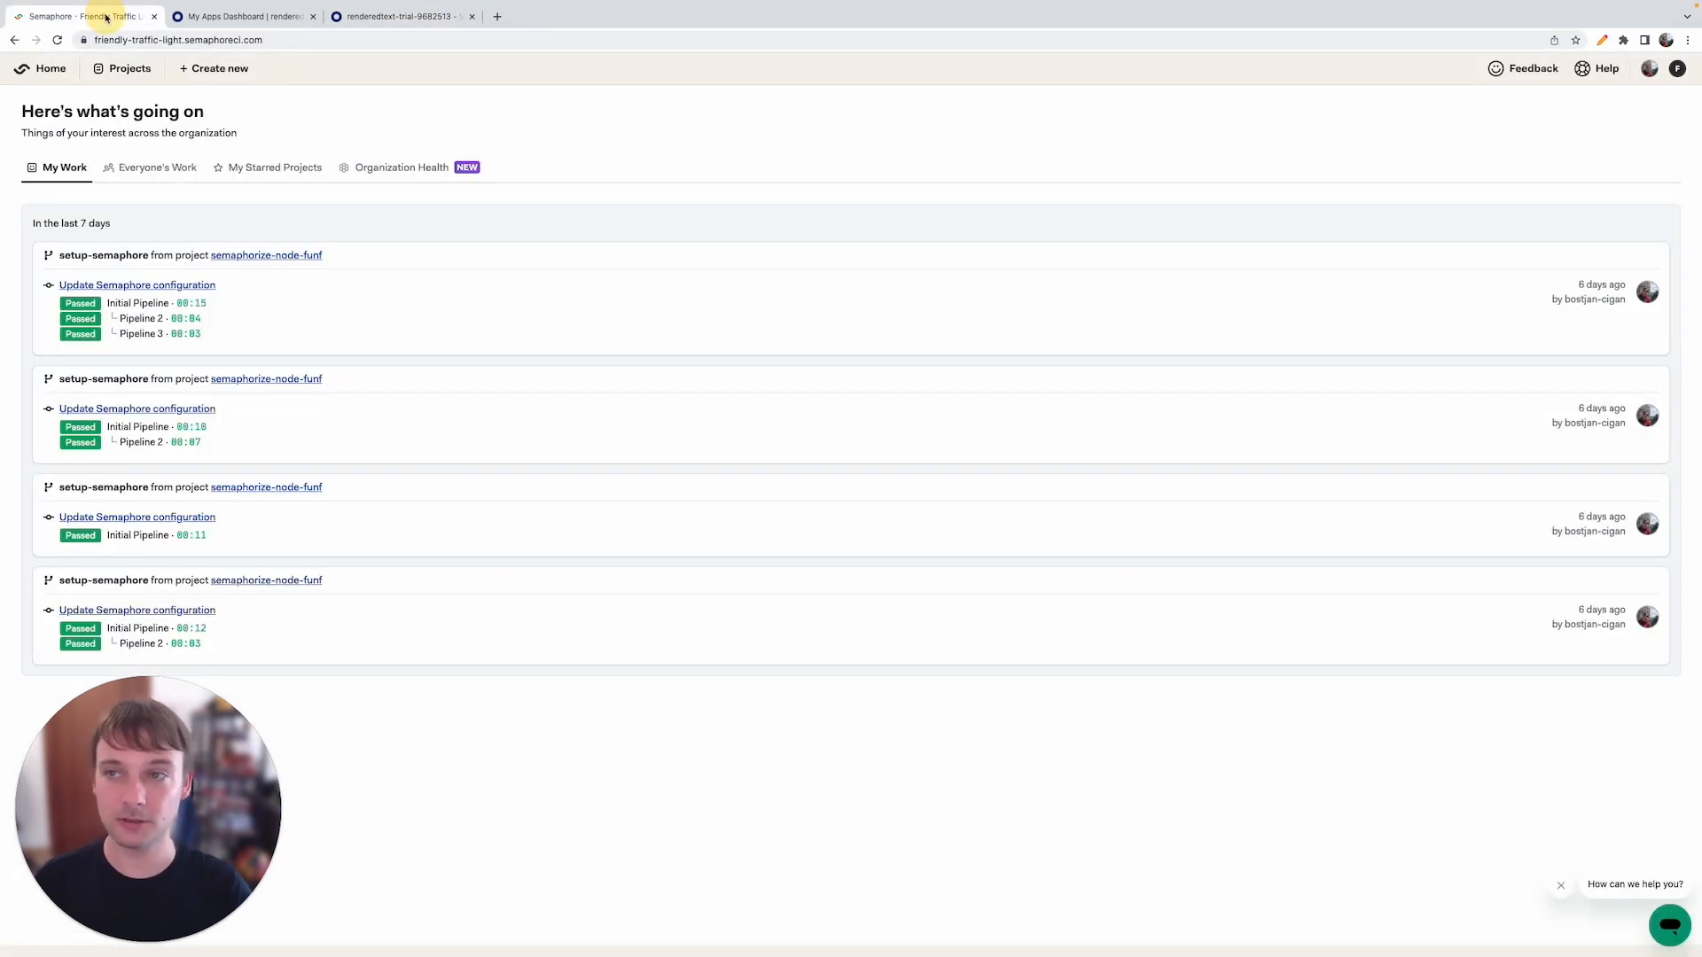
left_click(1677, 68)
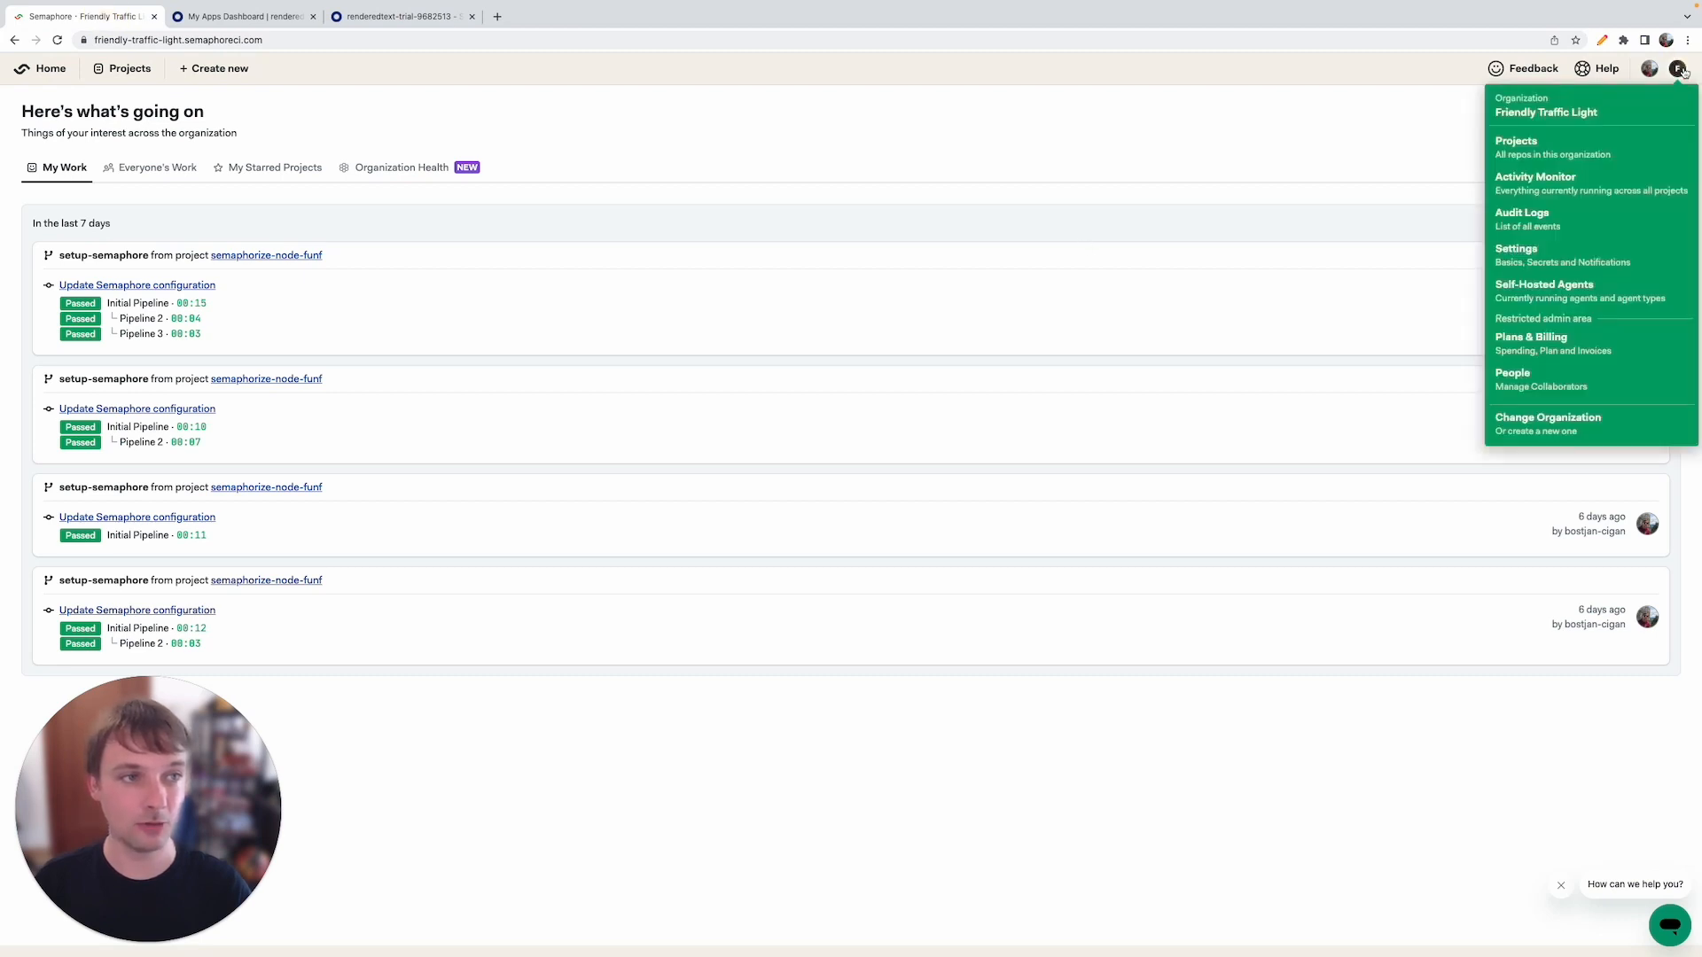
left_click(1550, 258)
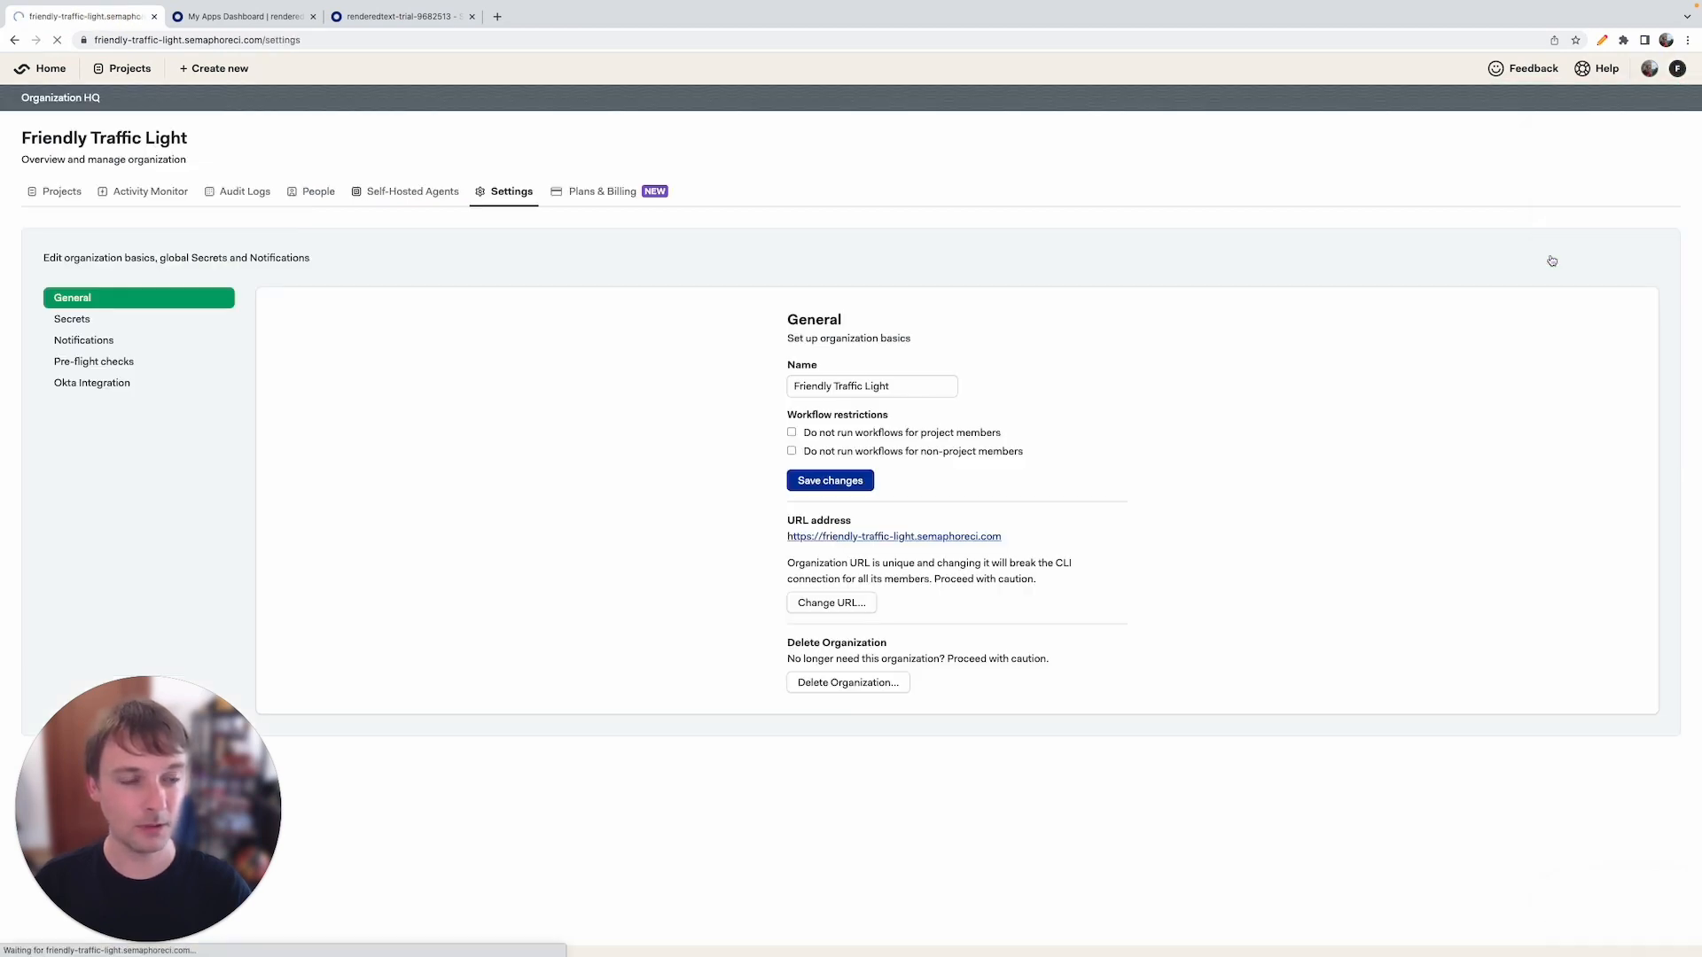
left_click(158, 390)
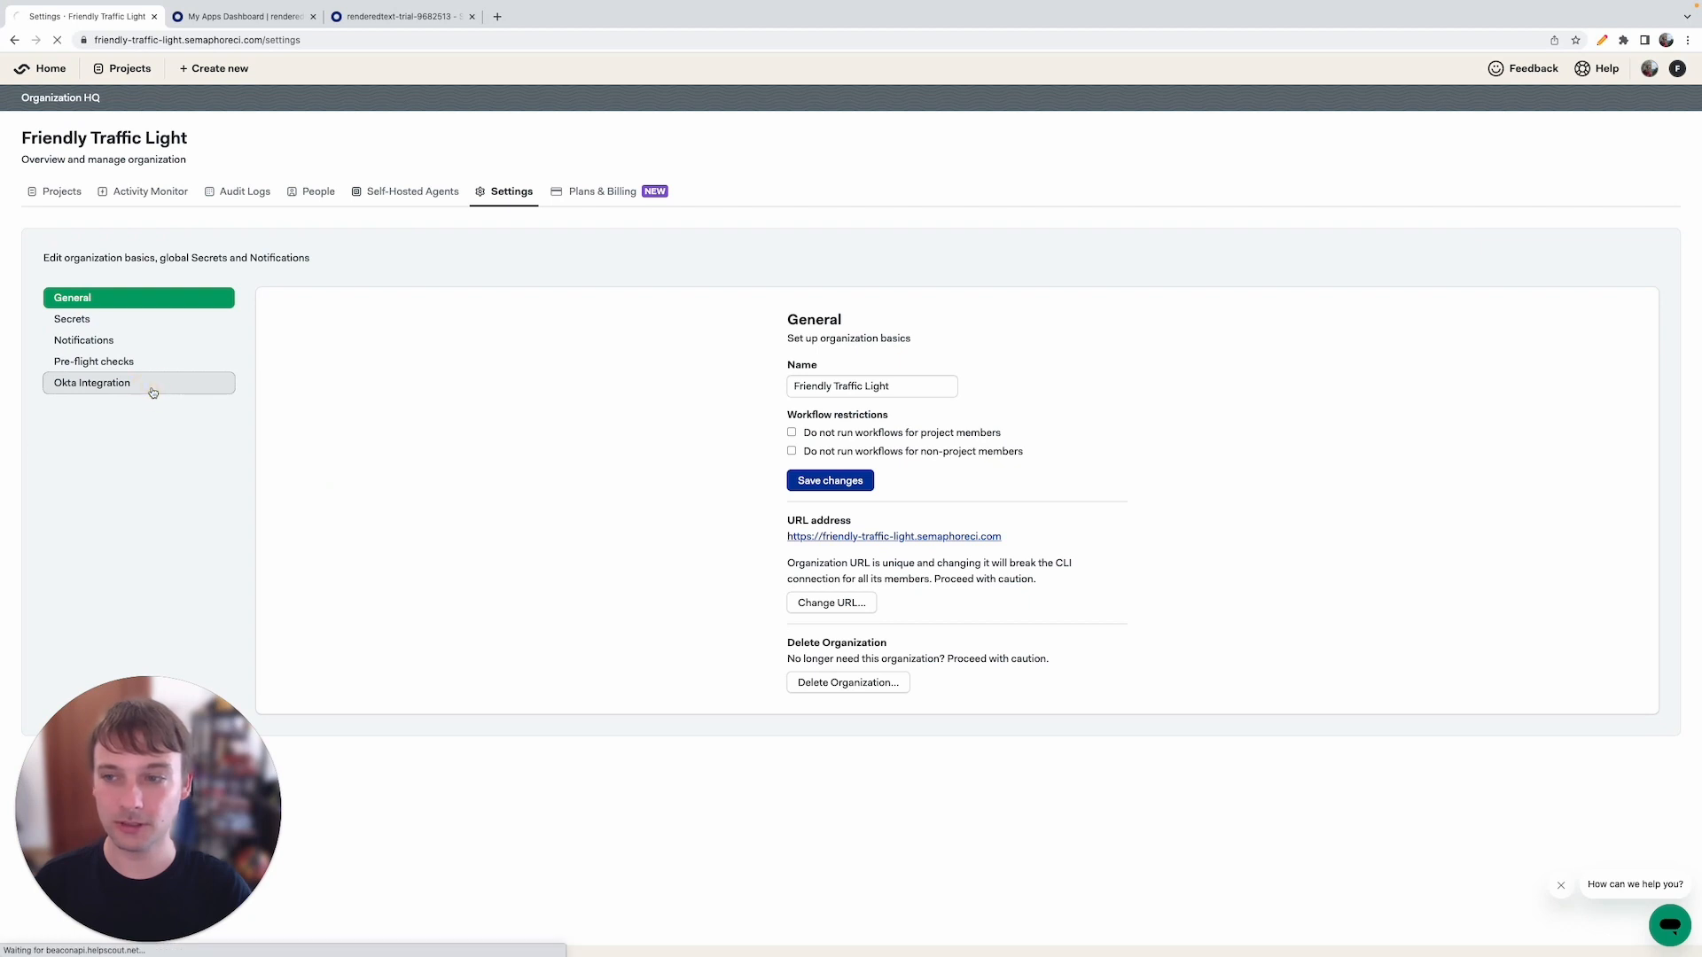